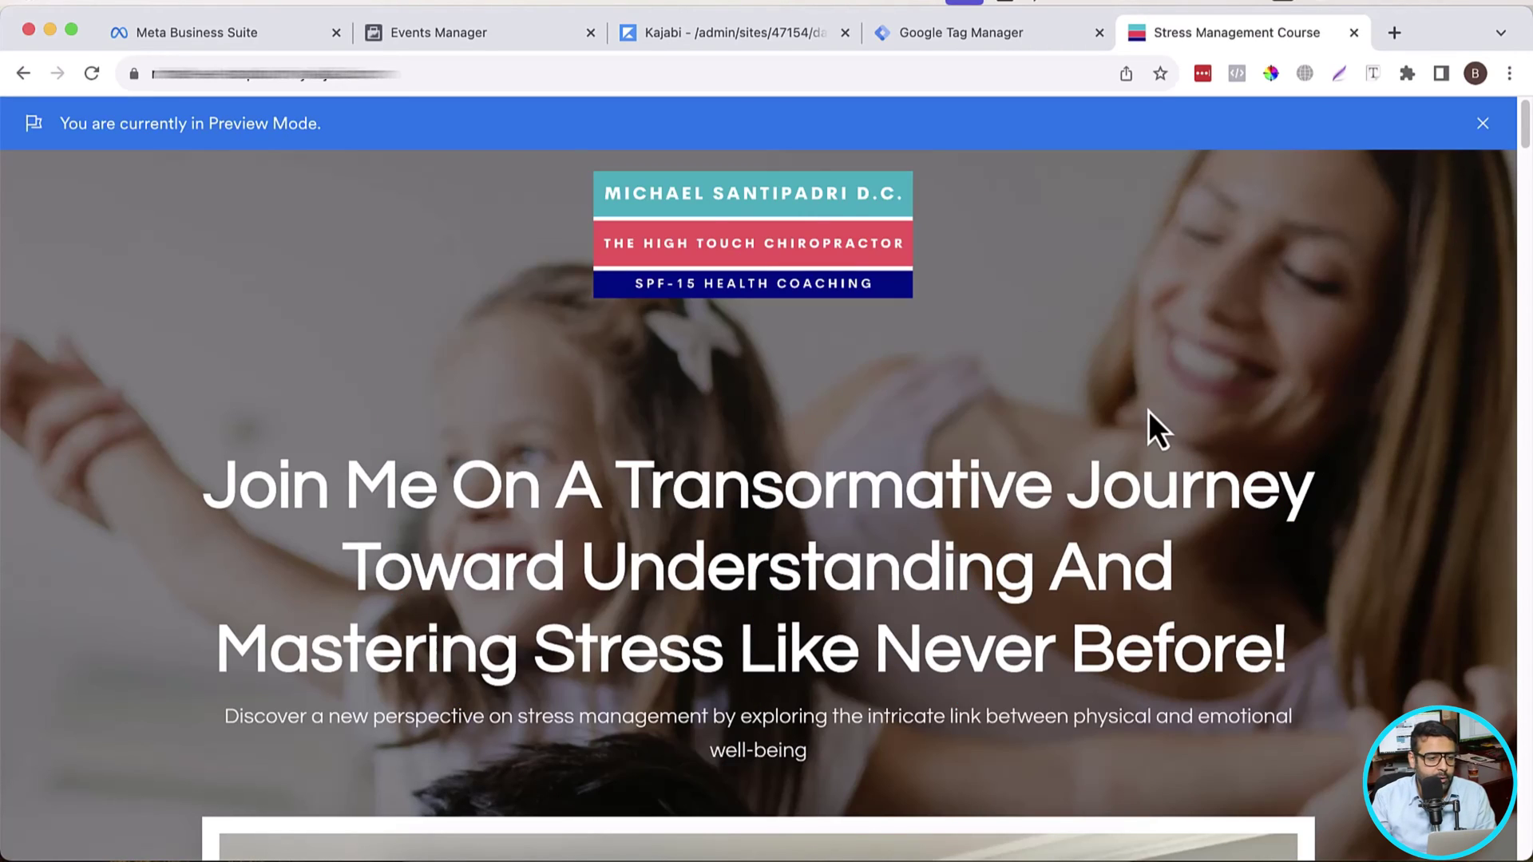
Step: Scroll through the Stress Management Course landing page preview, then return to the Kajabi admin dashboard
{"action": "scroll", "coordinate": [1148, 410], "scroll_direction": "down", "scroll_amount": 14}
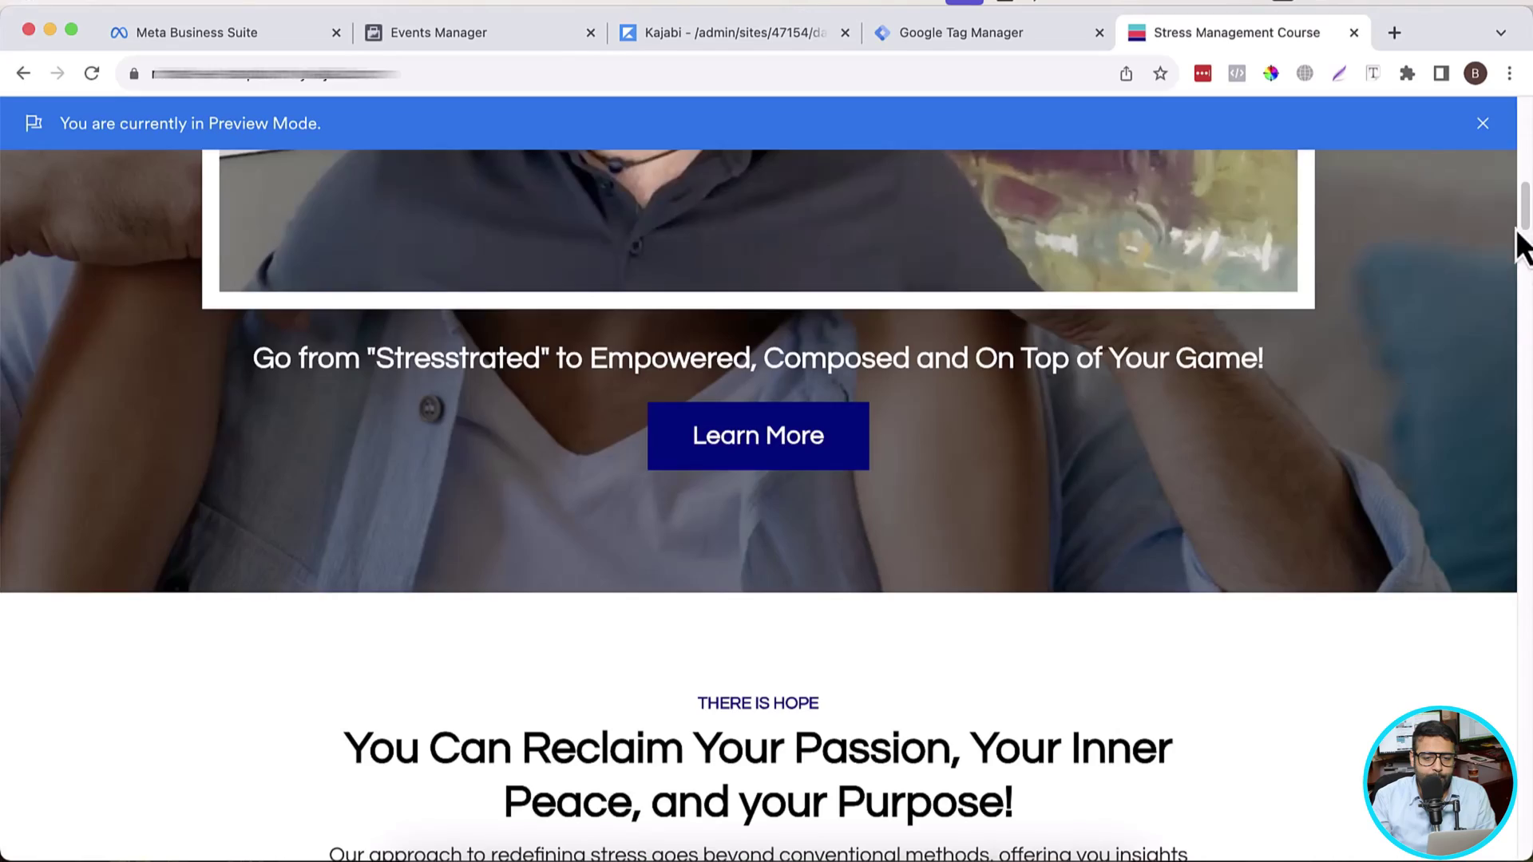
{"action": "left_click_drag", "start_coordinate": [1523, 240], "coordinate": [1527, 128]}
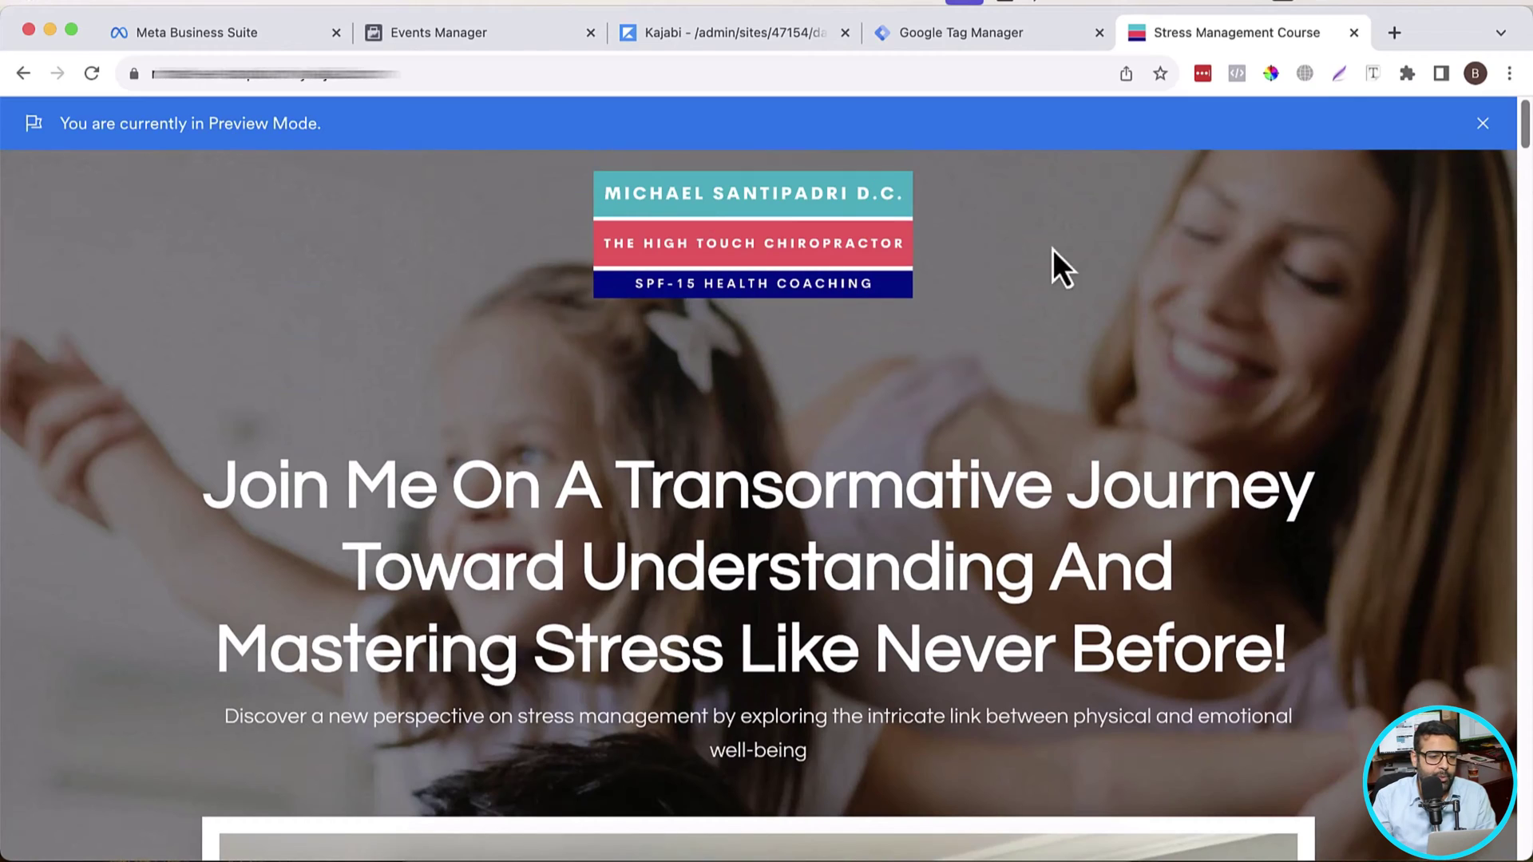
{"action": "left_click", "coordinate": [734, 33]}
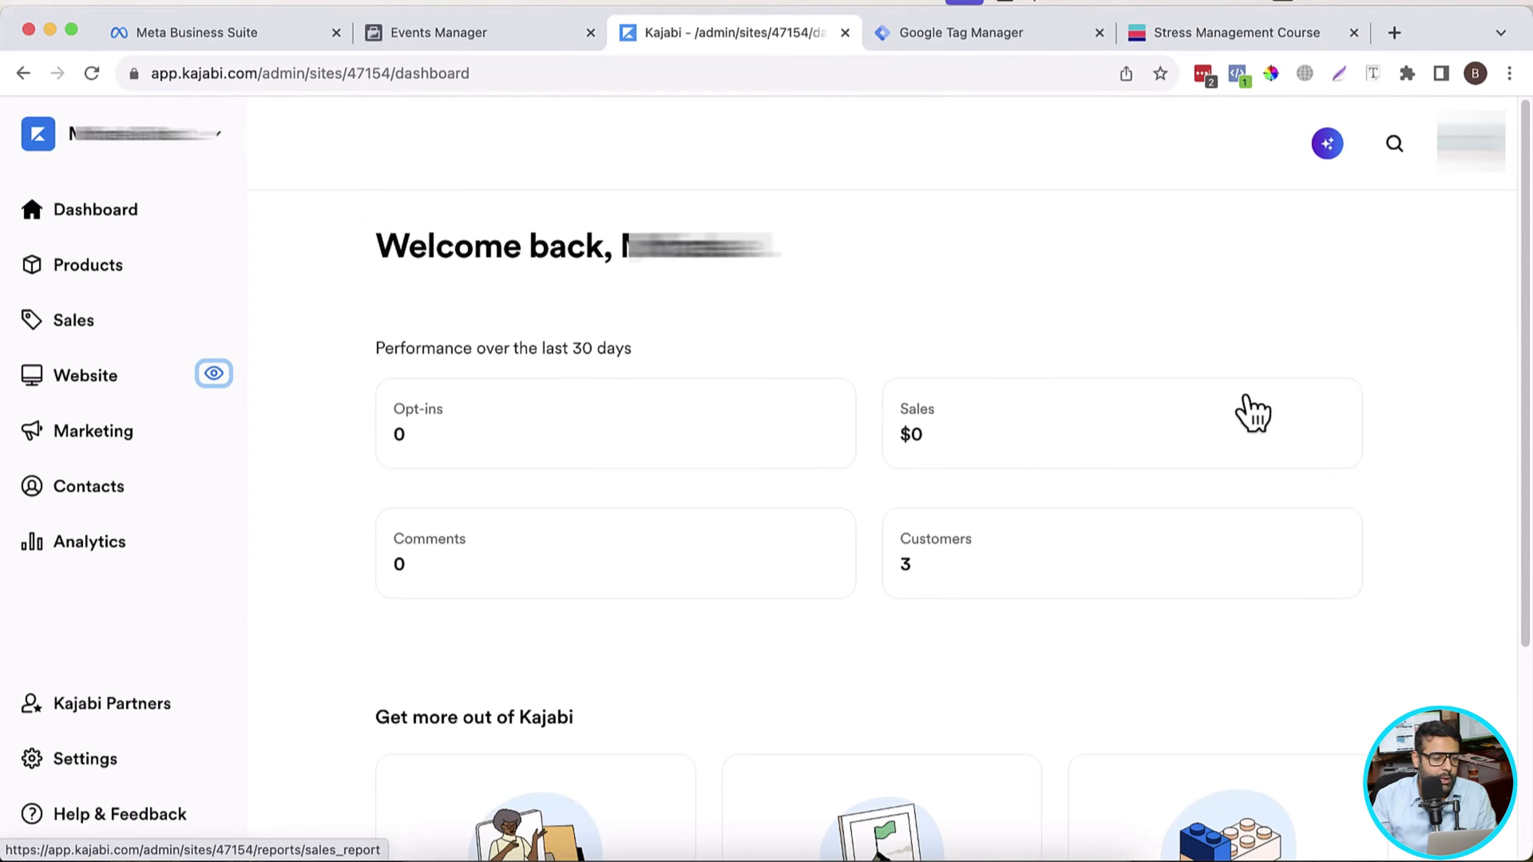
Step: Open Kajabi's Settings > Site Details down to the empty Header Page Scripts field
{"action": "left_click", "coordinate": [977, 37]}
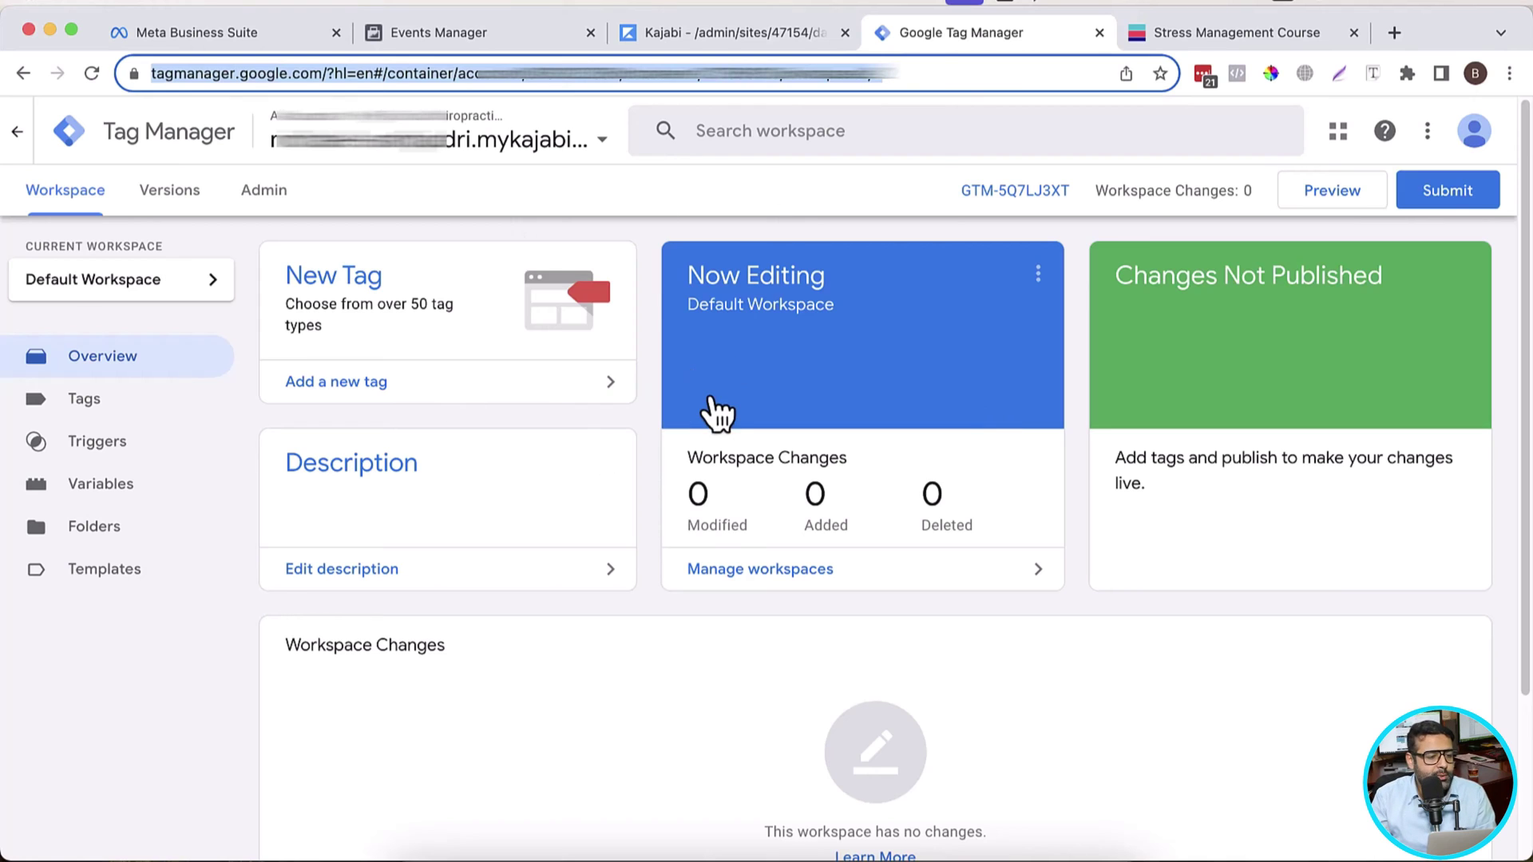
{"action": "left_click", "coordinate": [685, 49]}
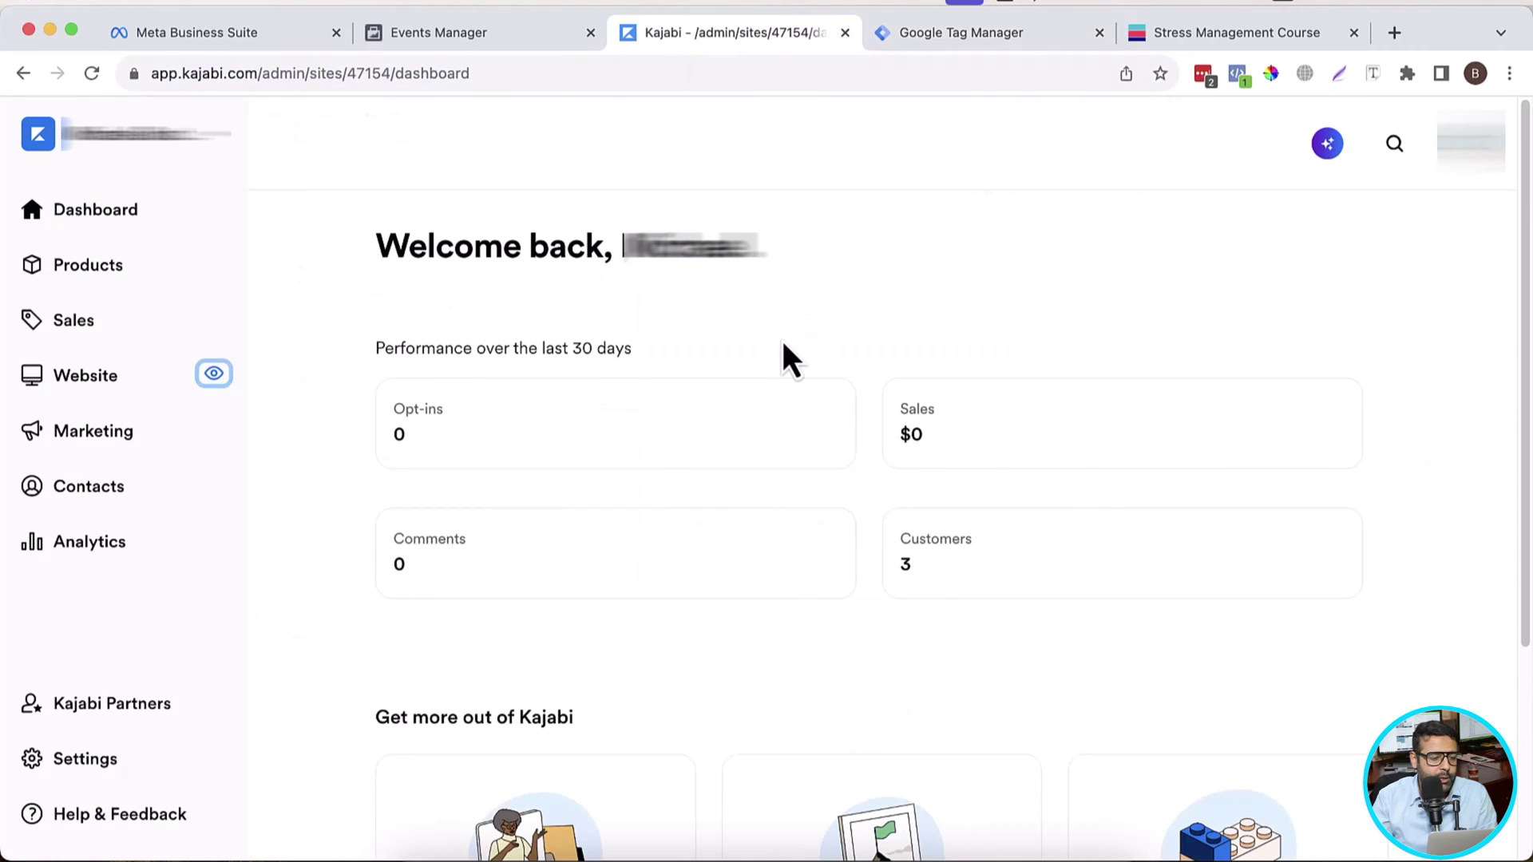
{"action": "left_click", "coordinate": [103, 765]}
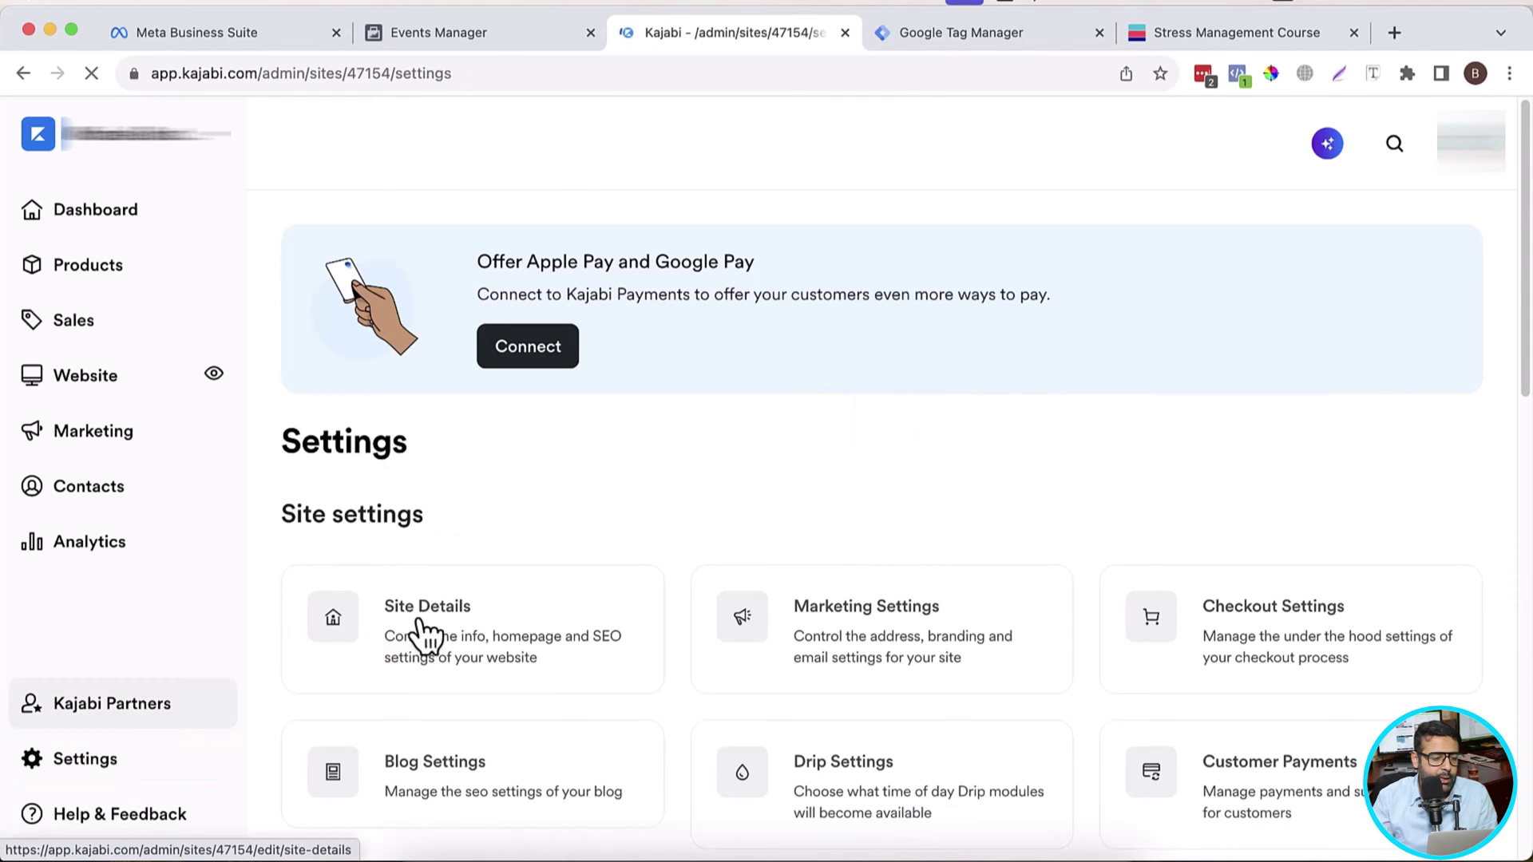
{"action": "left_click", "coordinate": [522, 633]}
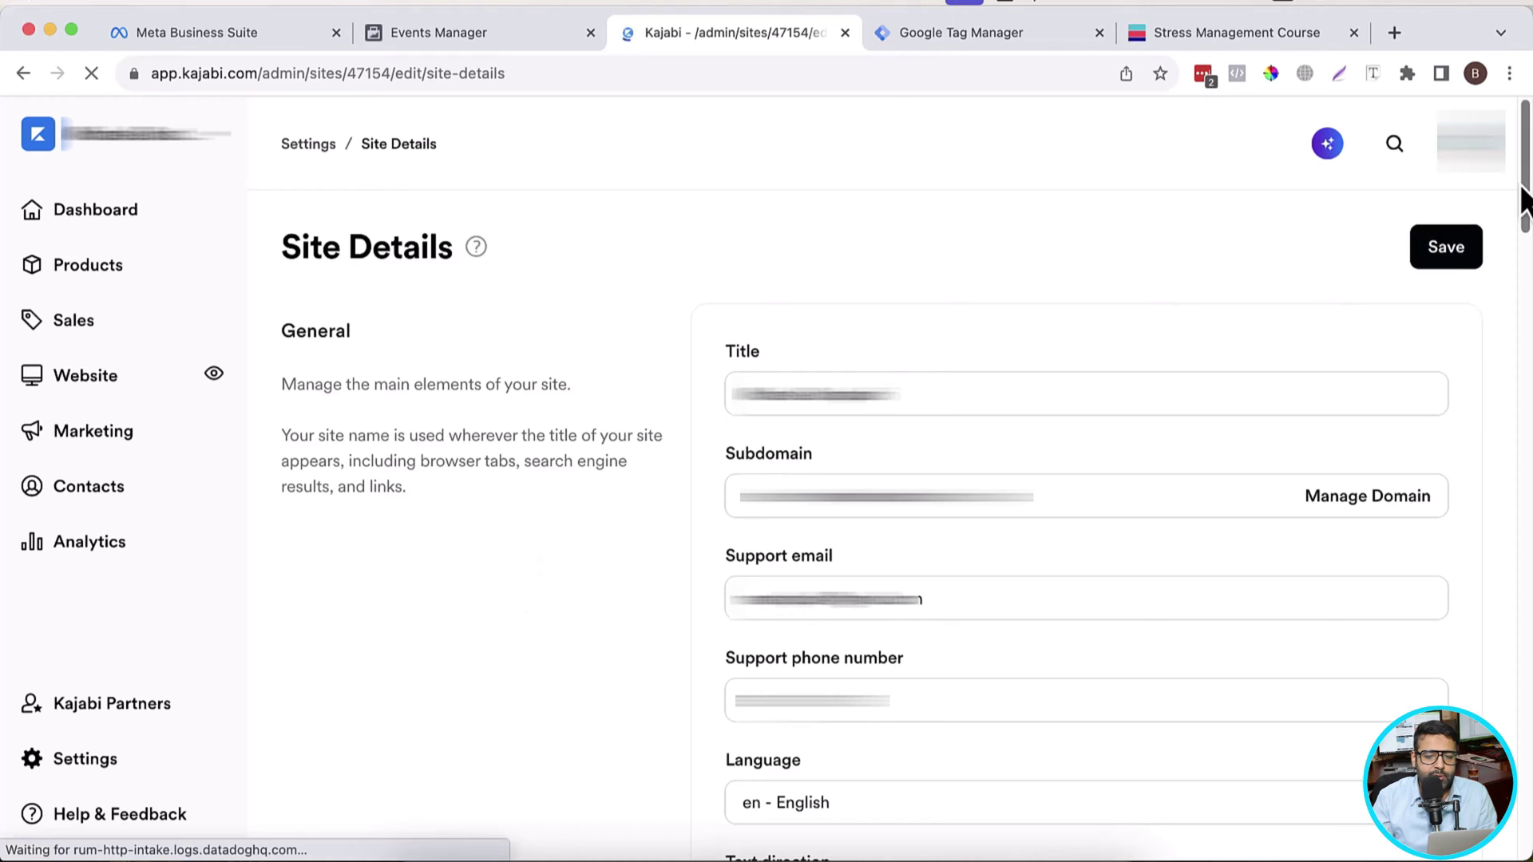
{"action": "left_click_drag", "start_coordinate": [1527, 226], "coordinate": [1519, 765]}
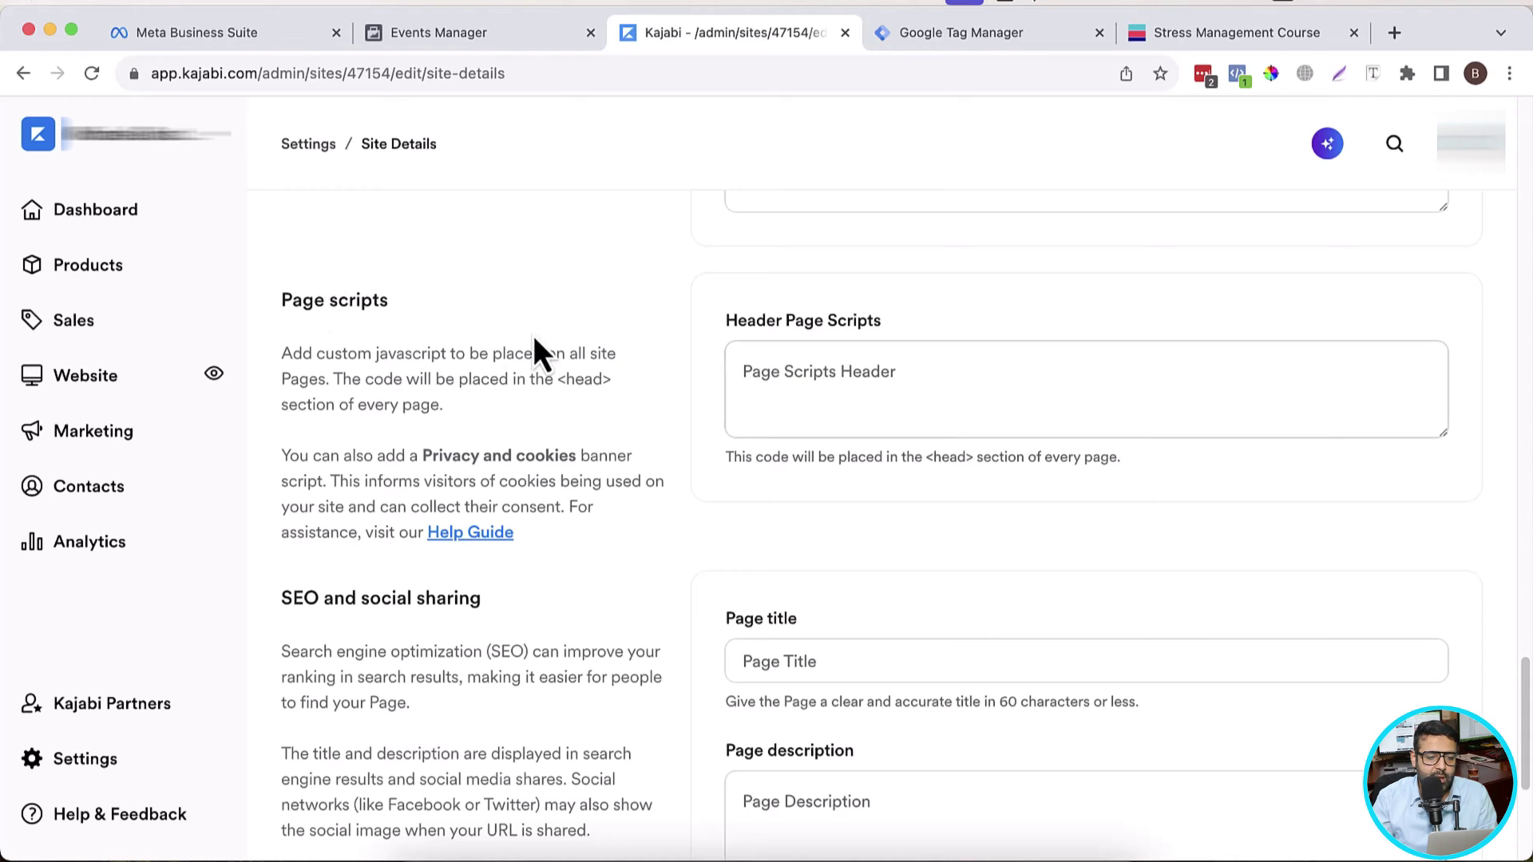
{"action": "left_click_drag", "start_coordinate": [728, 332], "coordinate": [860, 326]}
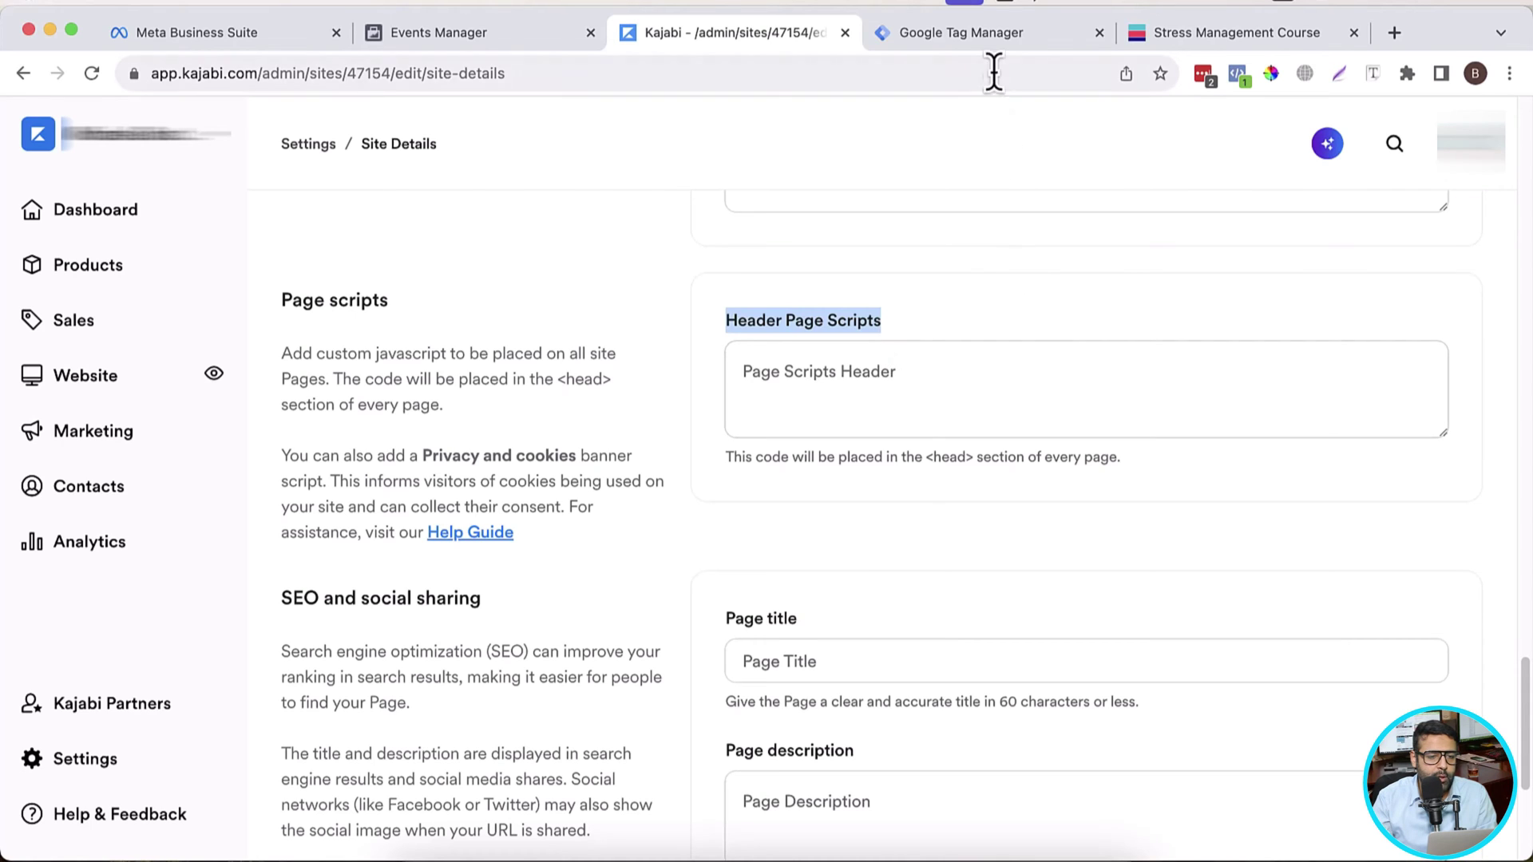
{"action": "left_click", "coordinate": [998, 48]}
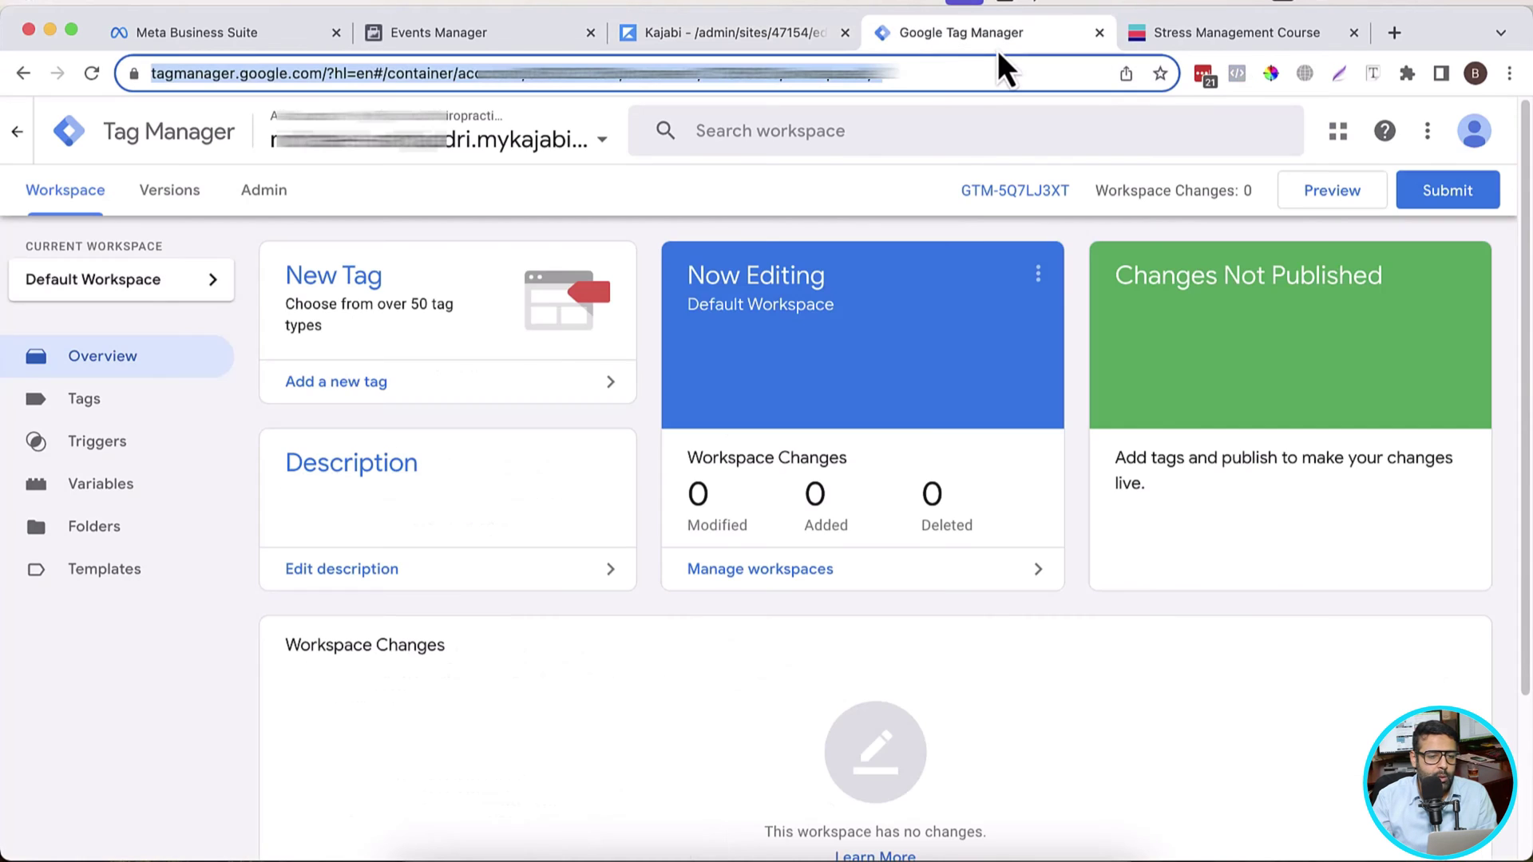
Step: Copy the container's head snippet from Admin > Install Google Tag Manager
{"action": "left_click", "coordinate": [268, 193]}
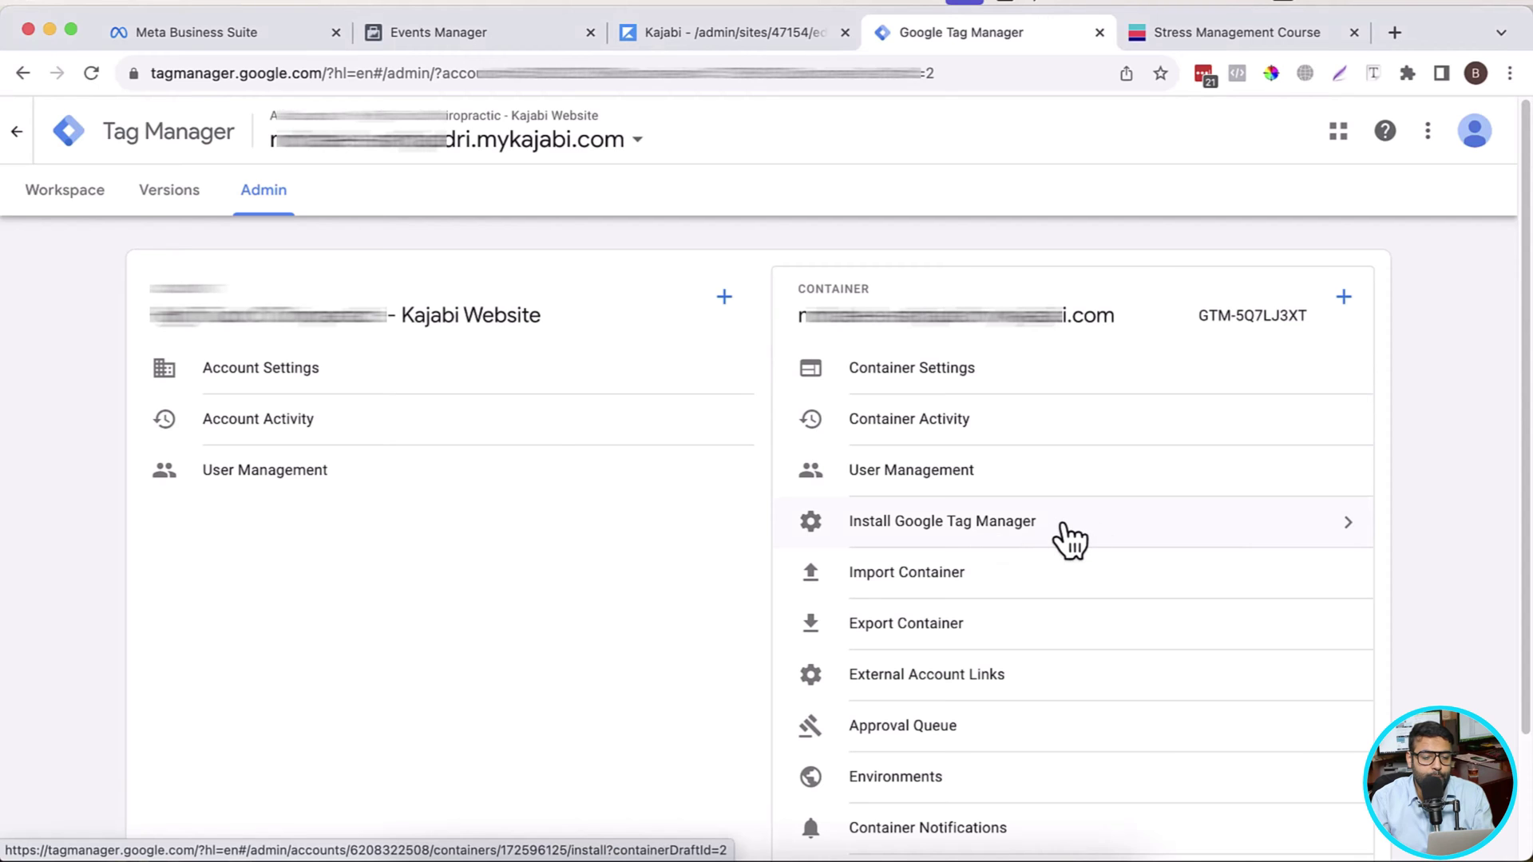
{"action": "left_click", "coordinate": [1070, 540]}
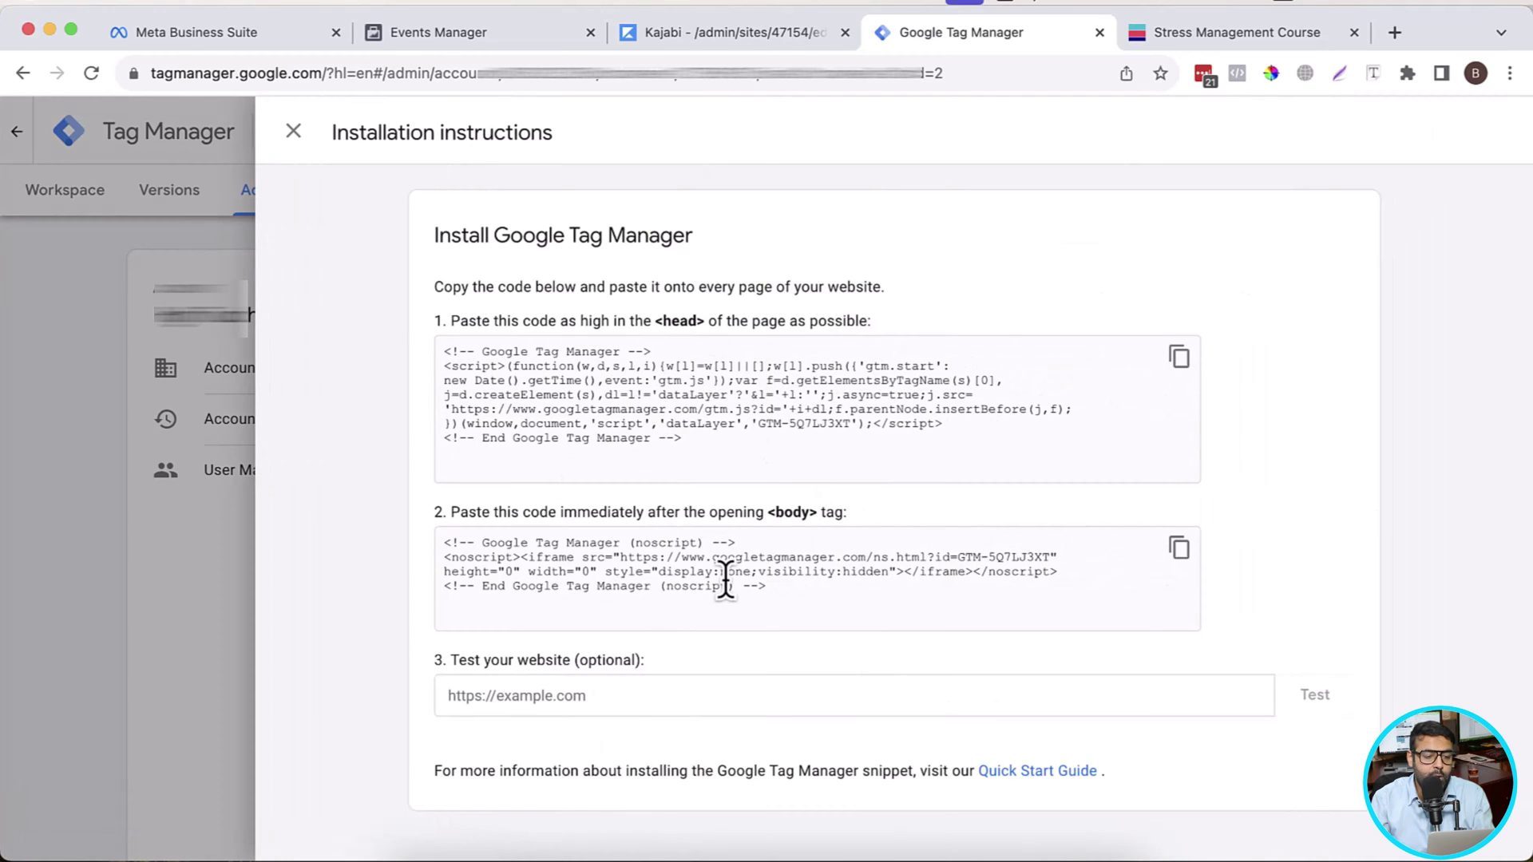
{"action": "left_click_drag", "start_coordinate": [769, 589], "coordinate": [441, 533]}
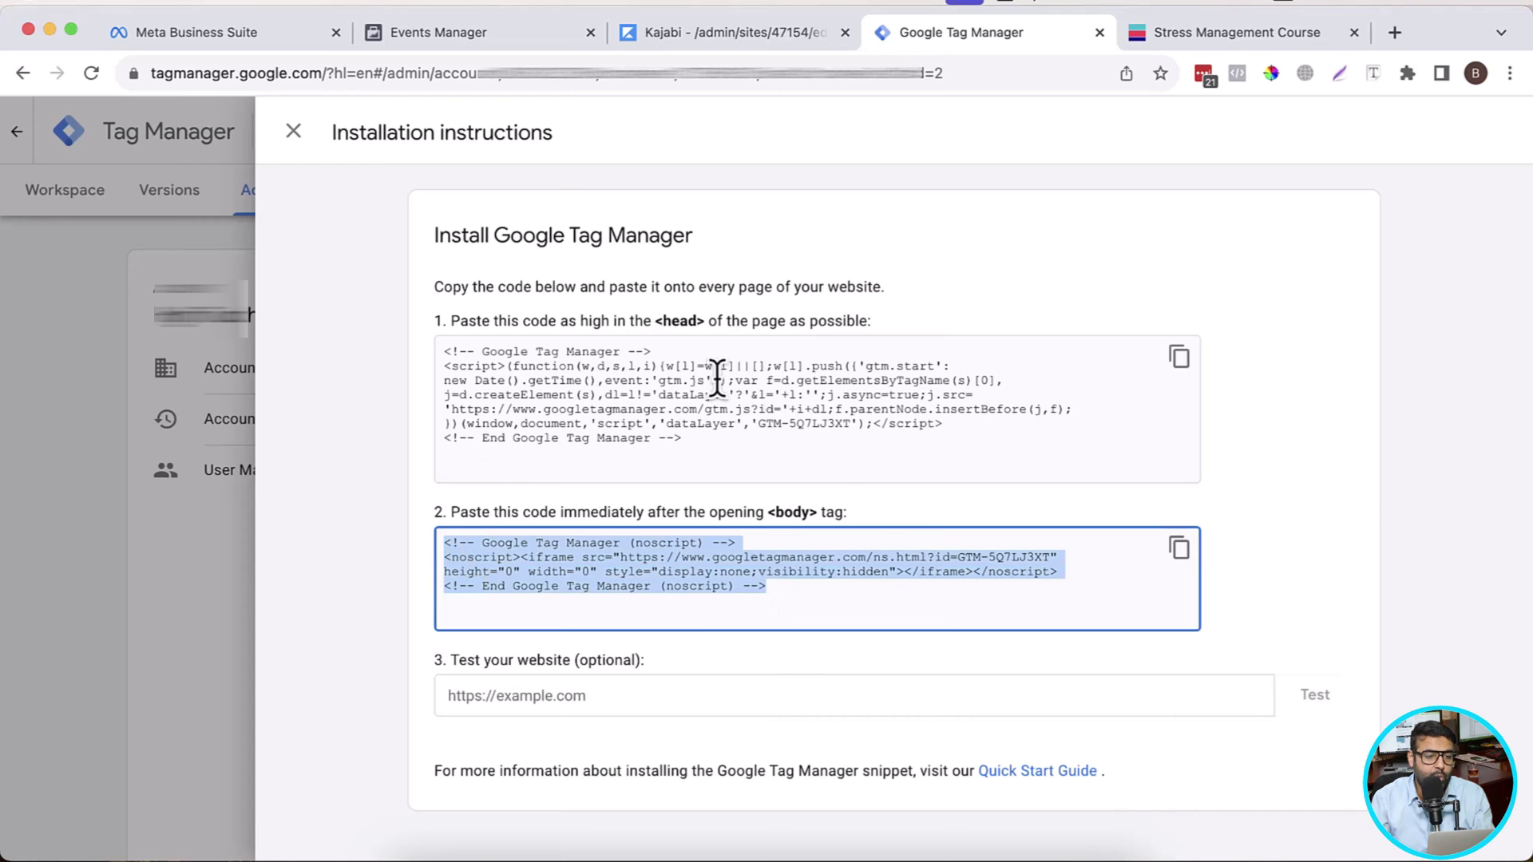
{"action": "left_click_drag", "start_coordinate": [790, 448], "coordinate": [448, 349]}
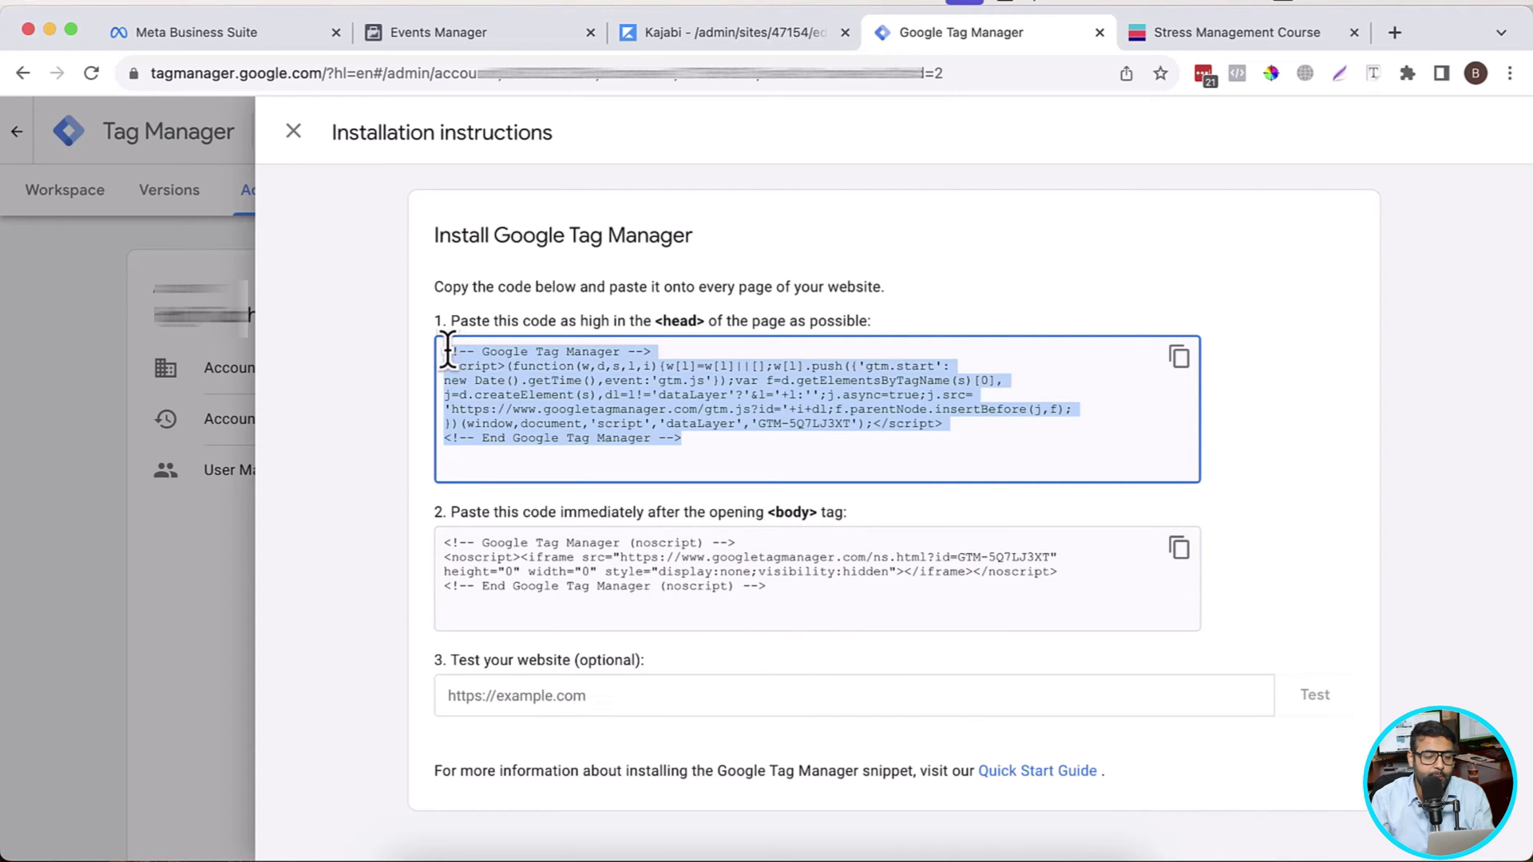
{"action": "left_click", "coordinate": [1180, 359]}
{"action": "left_click", "coordinate": [682, 45]}
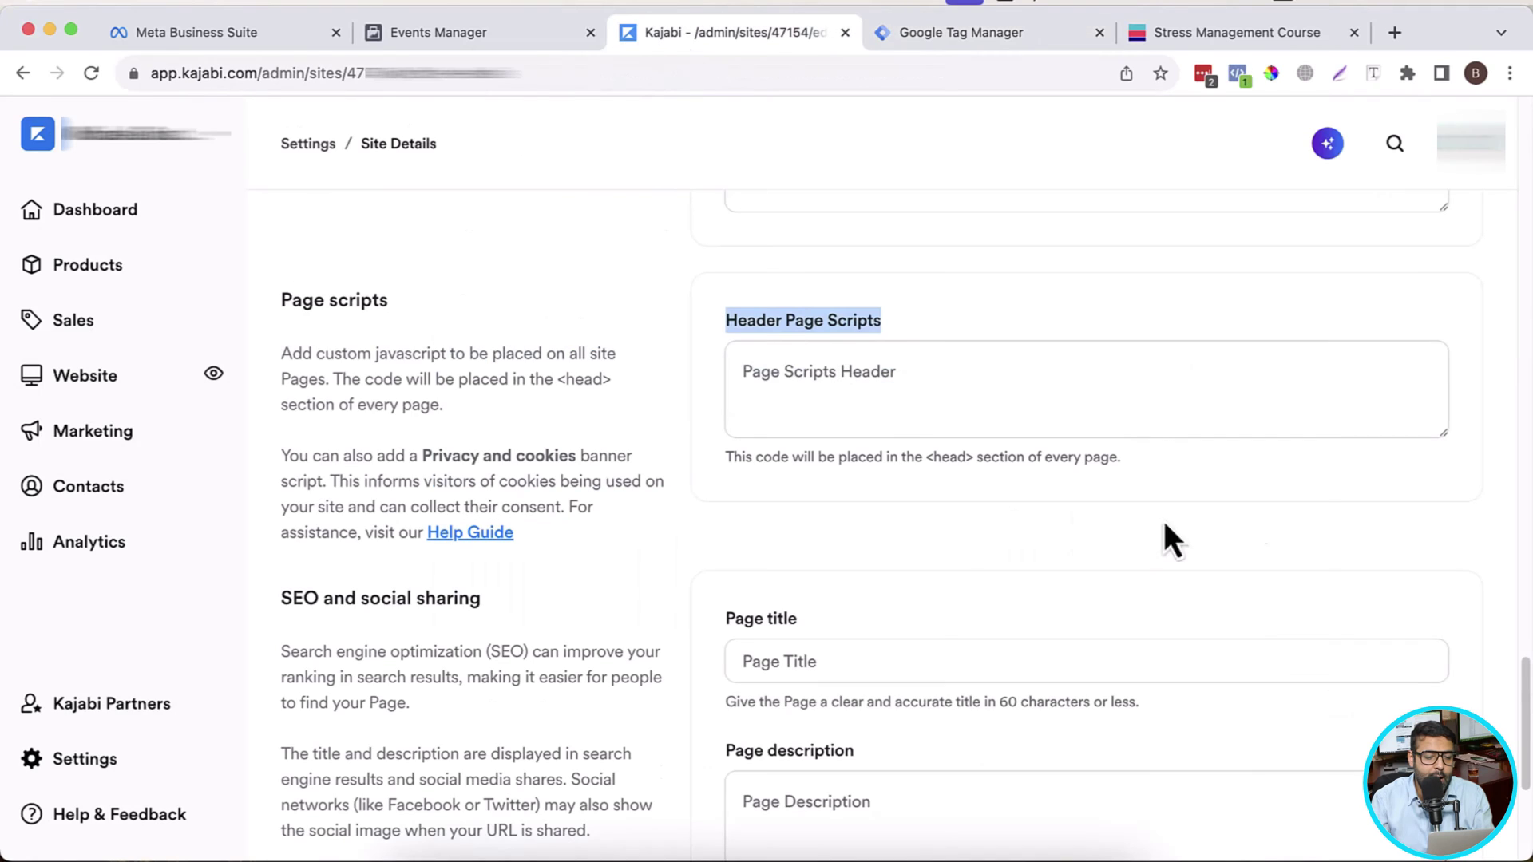
Step: Paste the GTM head snippet into Header Page Scripts, save, and close GTM's installation panel
{"action": "left_click", "coordinate": [845, 368]}
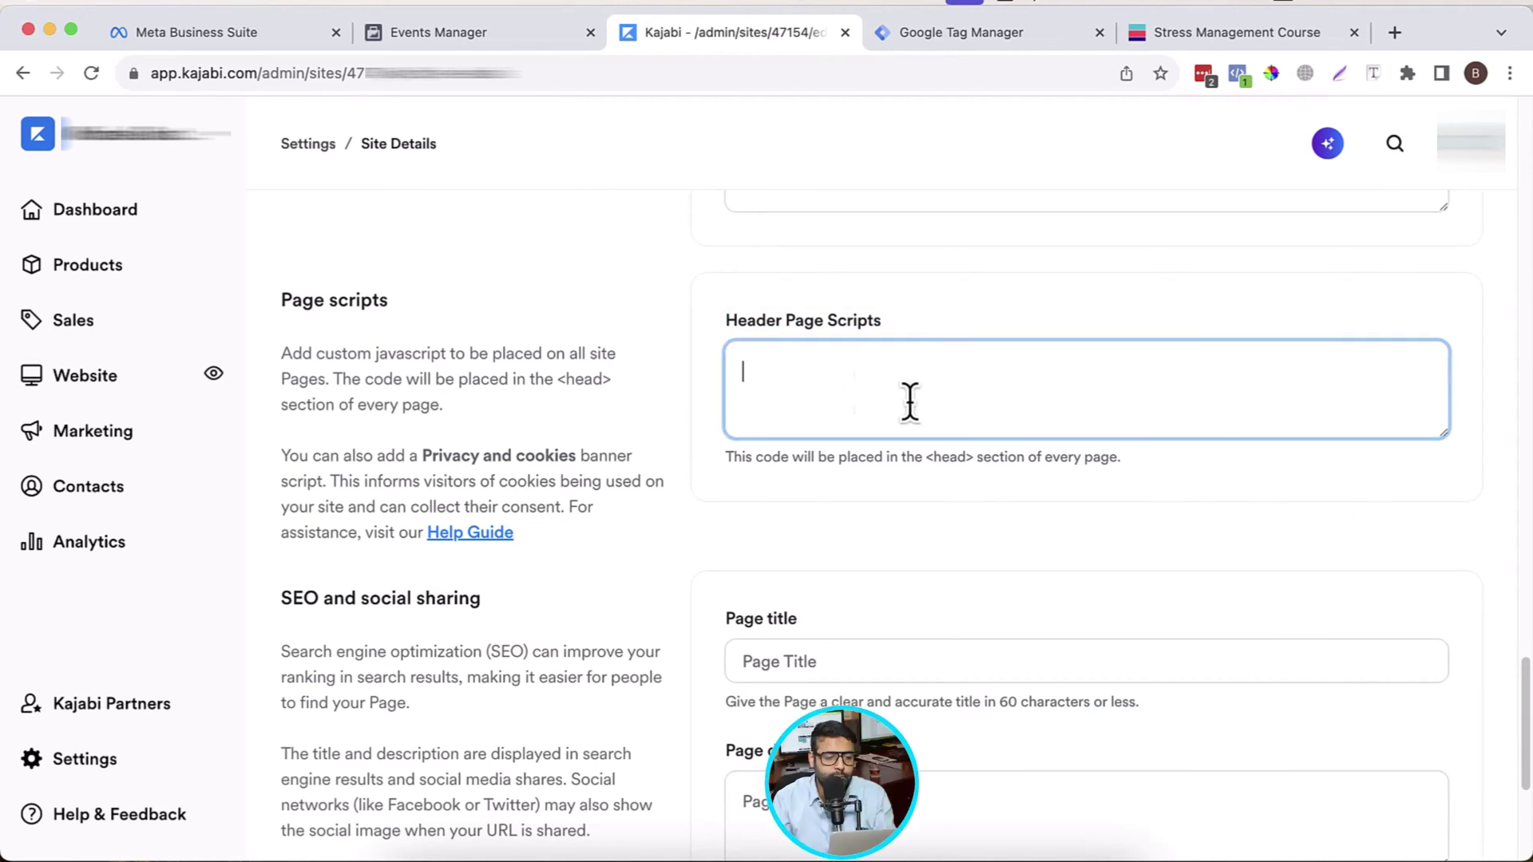
{"action": "key", "text": "super+v"}
{"action": "scroll", "coordinate": [1496, 438], "scroll_direction": "down", "scroll_amount": 5}
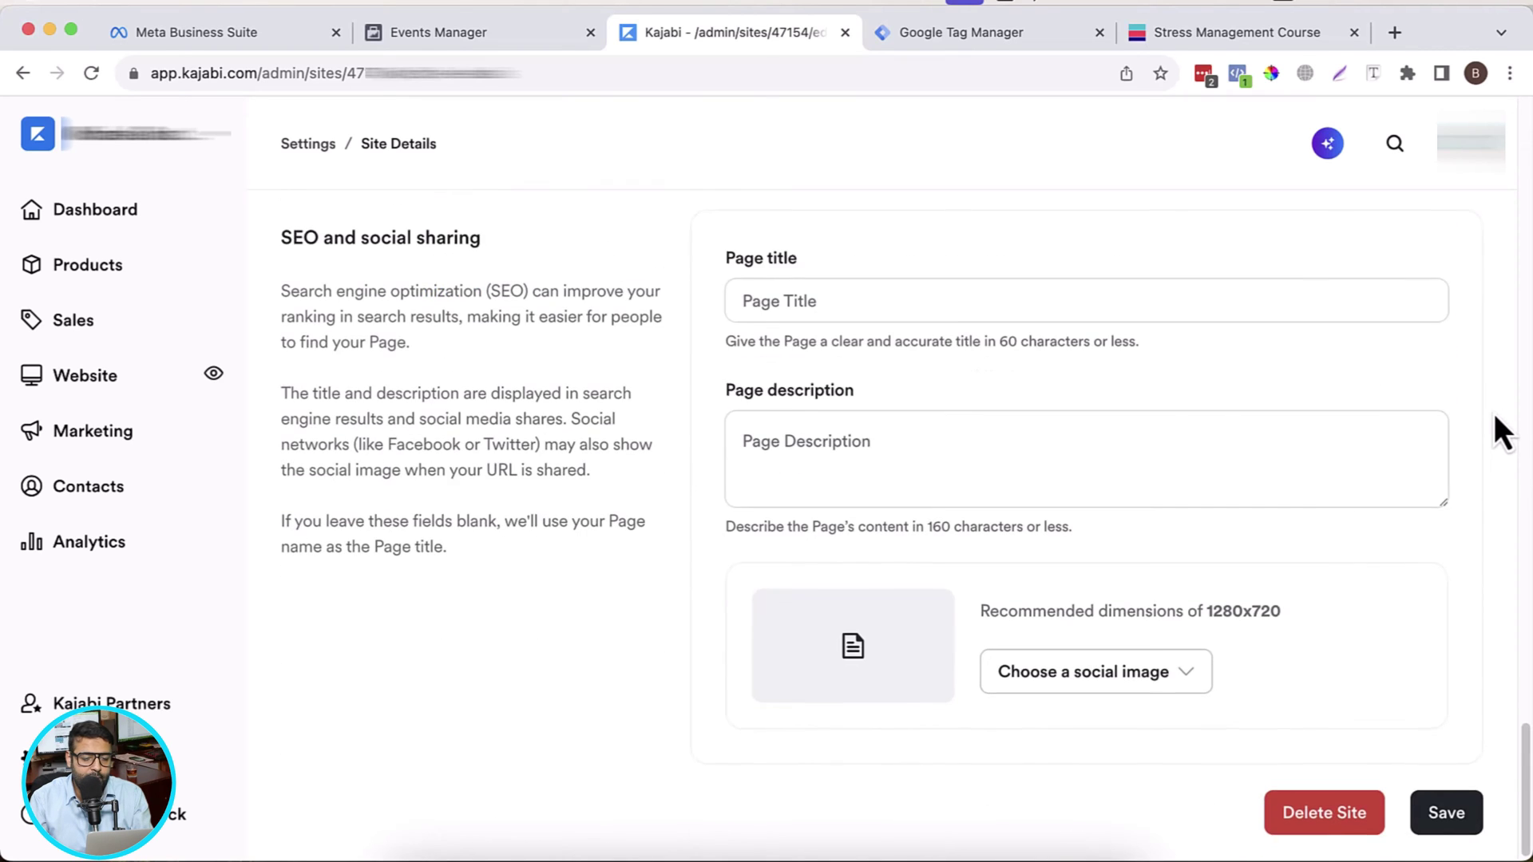
{"action": "left_click", "coordinate": [1473, 813]}
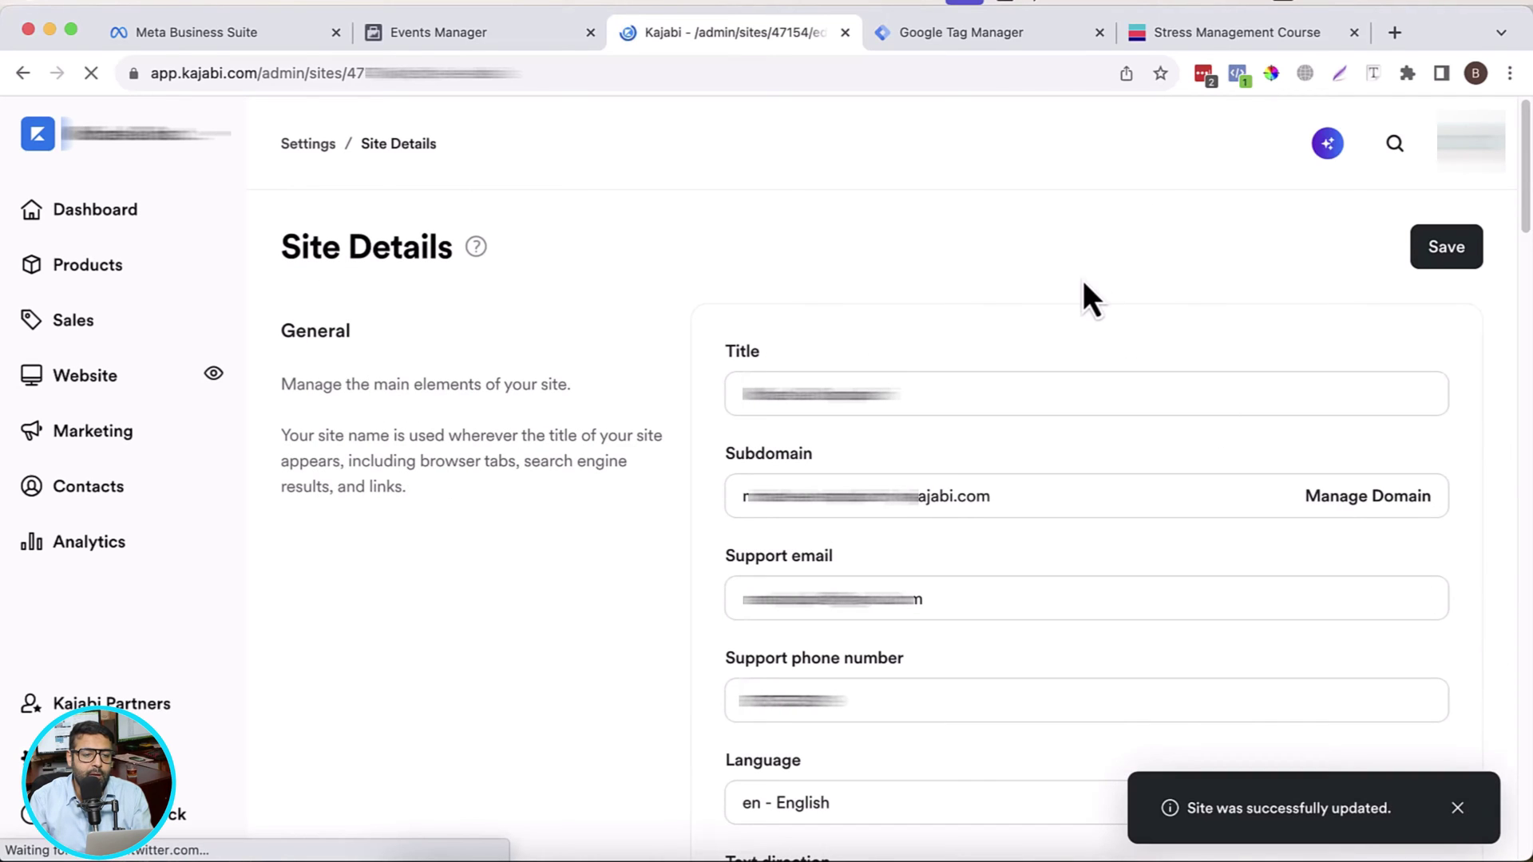
{"action": "left_click", "coordinate": [988, 34]}
{"action": "left_click", "coordinate": [308, 138]}
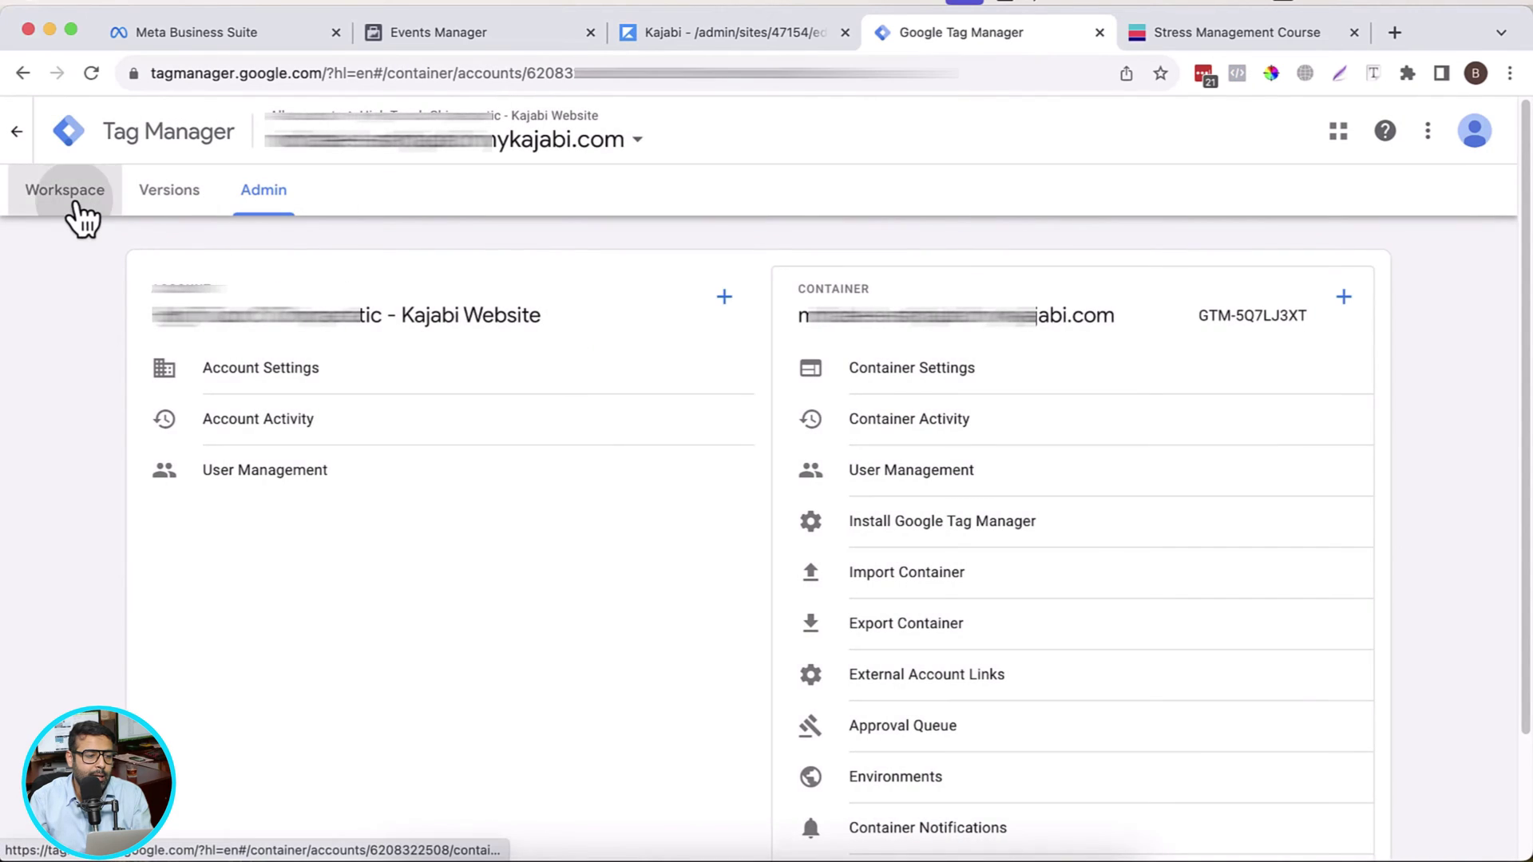
Step: Start GTM Preview mode and copy the Kajabi site's preview page address
{"action": "left_click", "coordinate": [76, 206]}
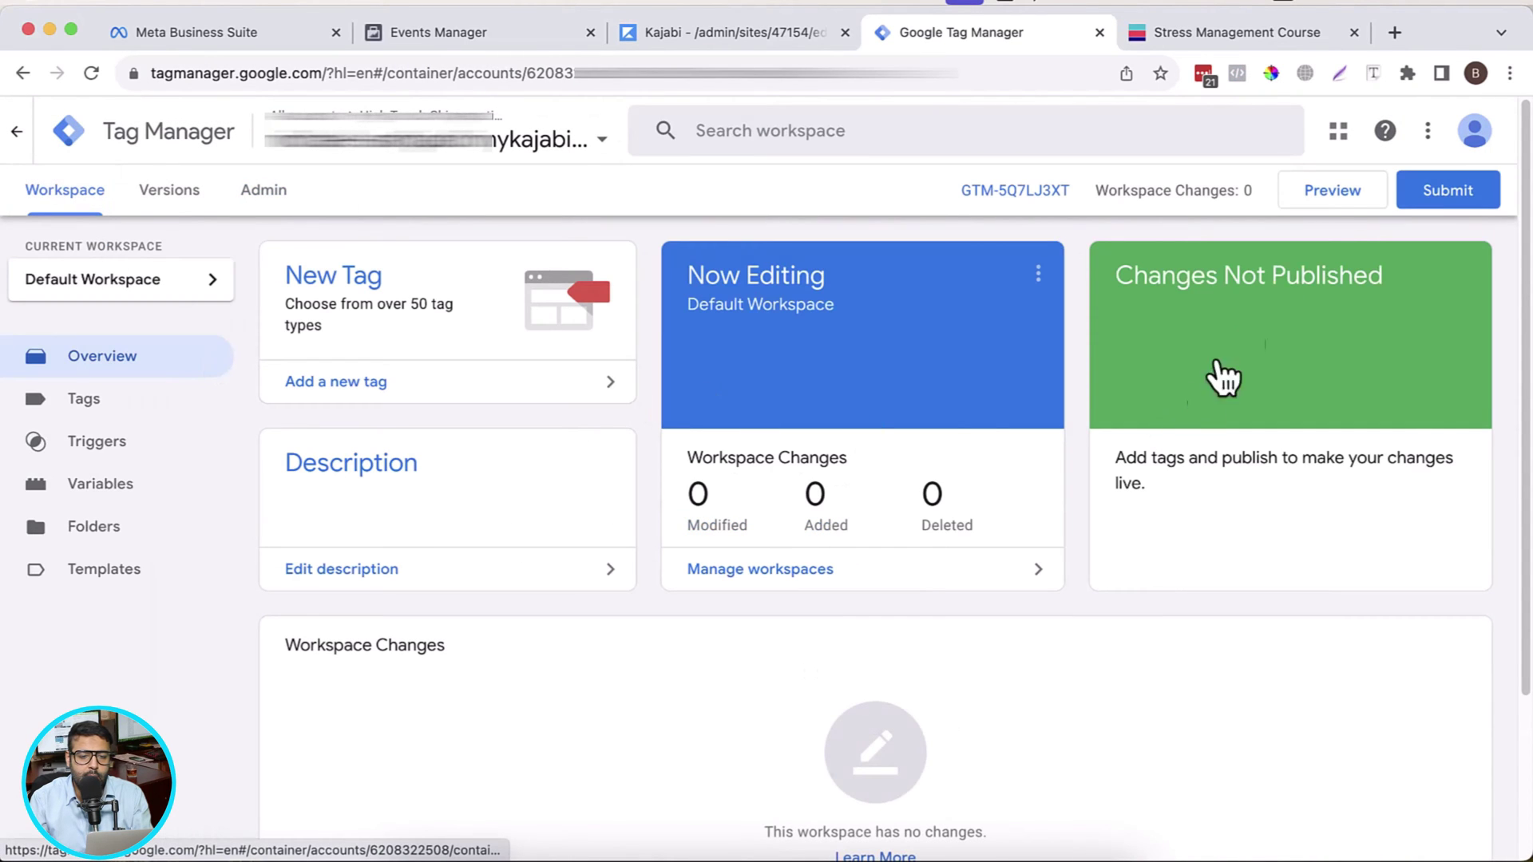
{"action": "left_click", "coordinate": [1330, 200]}
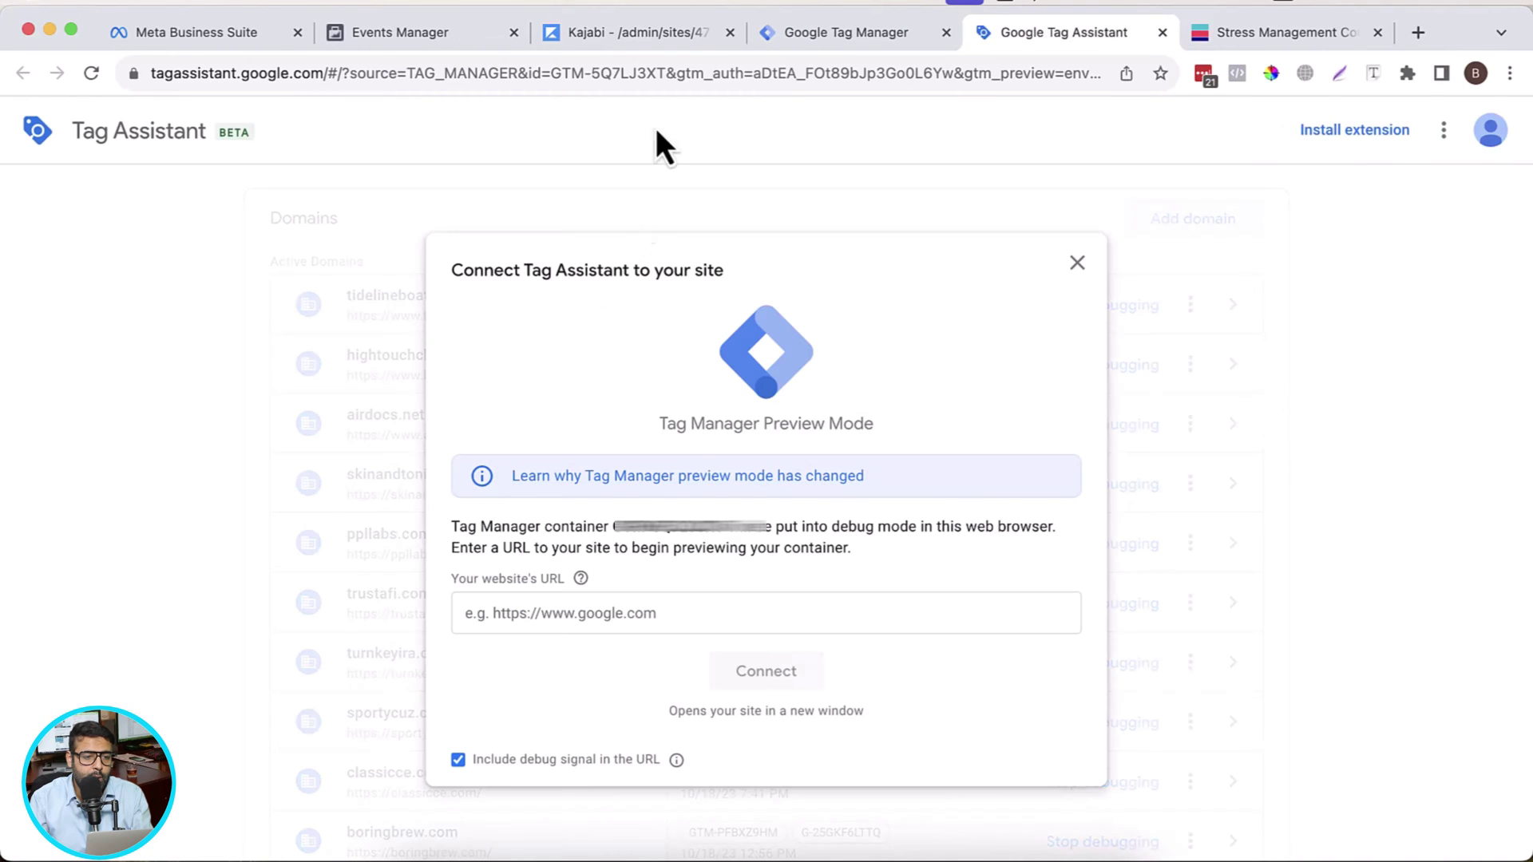
{"action": "left_click", "coordinate": [678, 36]}
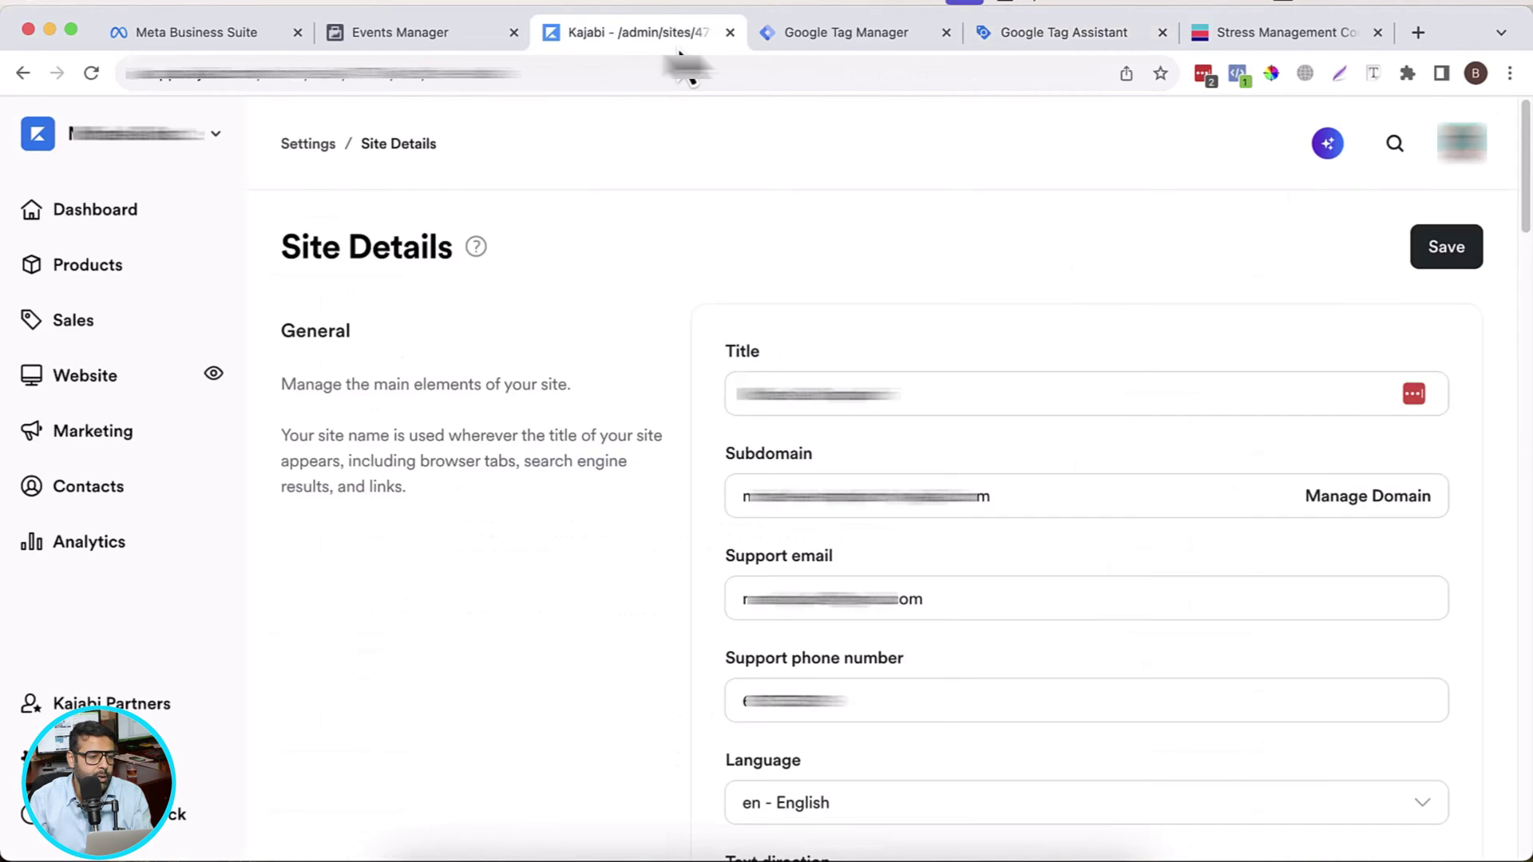
{"action": "left_click", "coordinate": [214, 374]}
{"action": "left_click", "coordinate": [117, 75]}
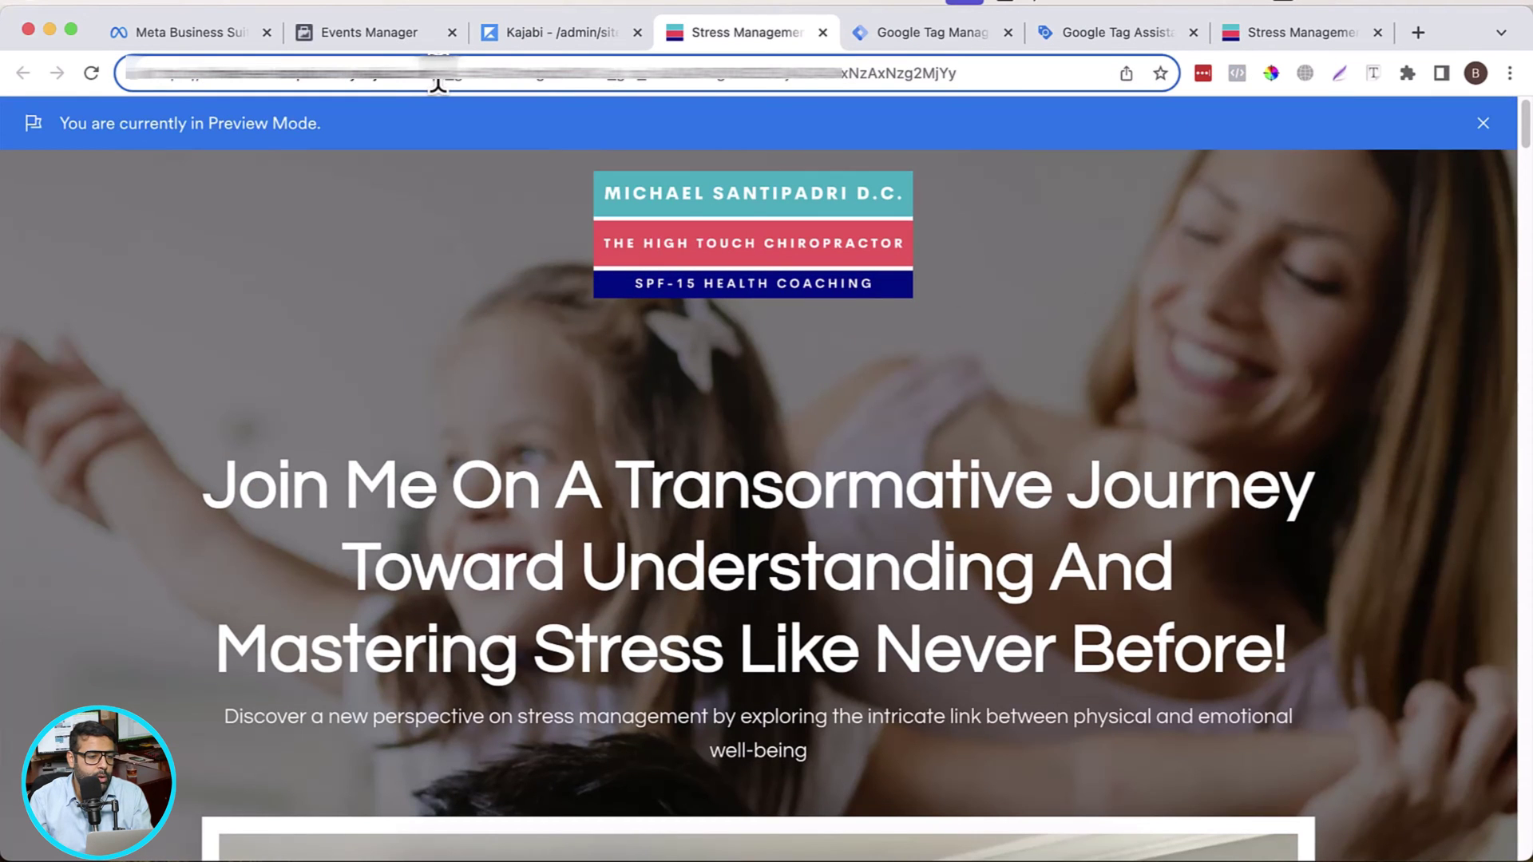
{"action": "left_click_drag", "start_coordinate": [438, 83], "coordinate": [78, 57]}
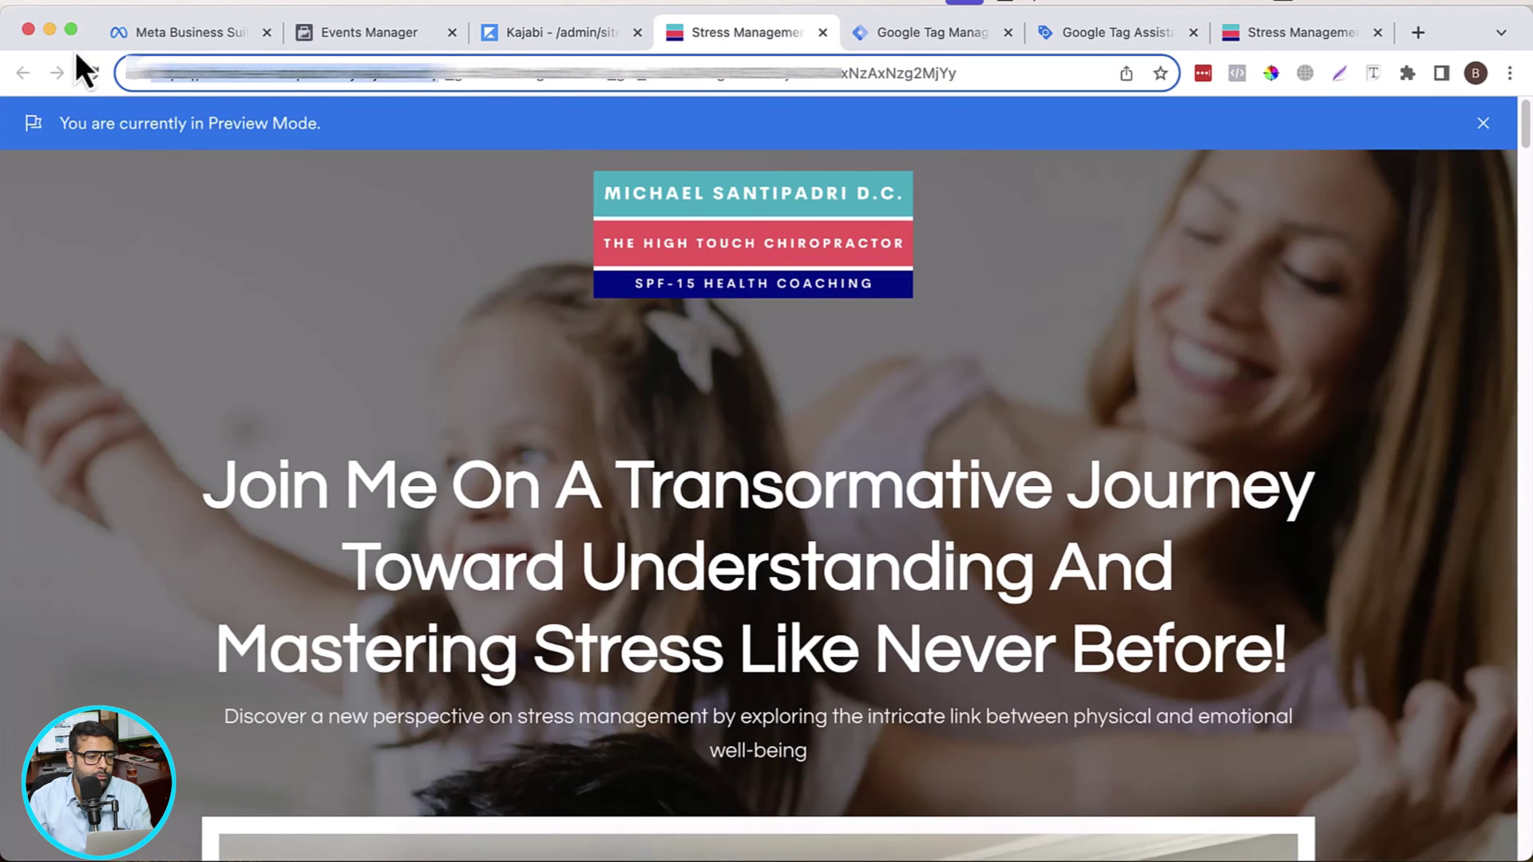
Step: Paste the Kajabi preview URL into Tag Assistant's website URL field and connect
{"action": "left_click", "coordinate": [1116, 31]}
{"action": "left_click", "coordinate": [651, 611]}
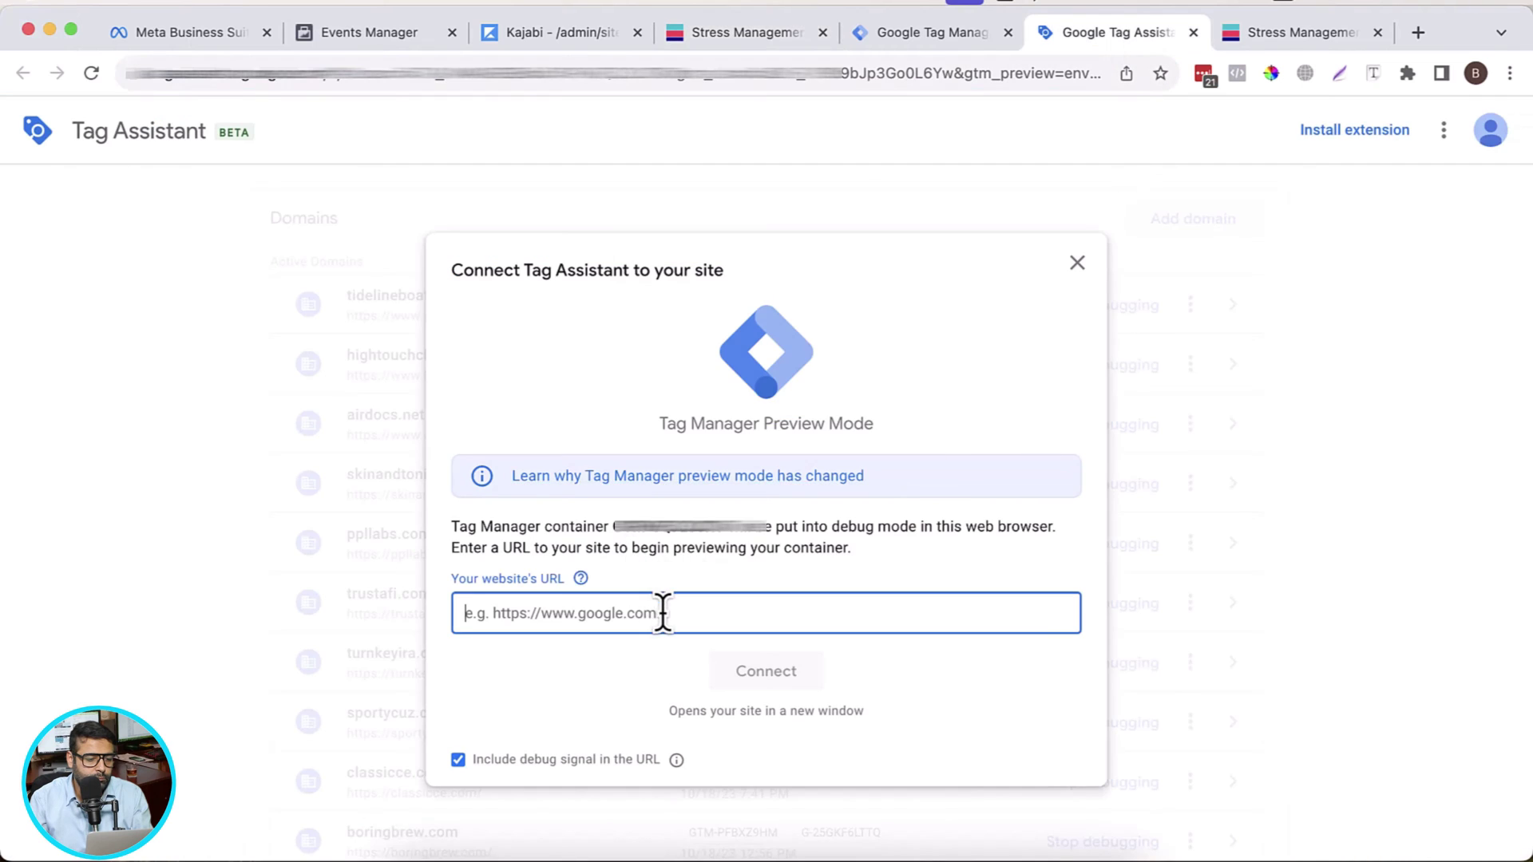
{"action": "key", "text": "super+v"}
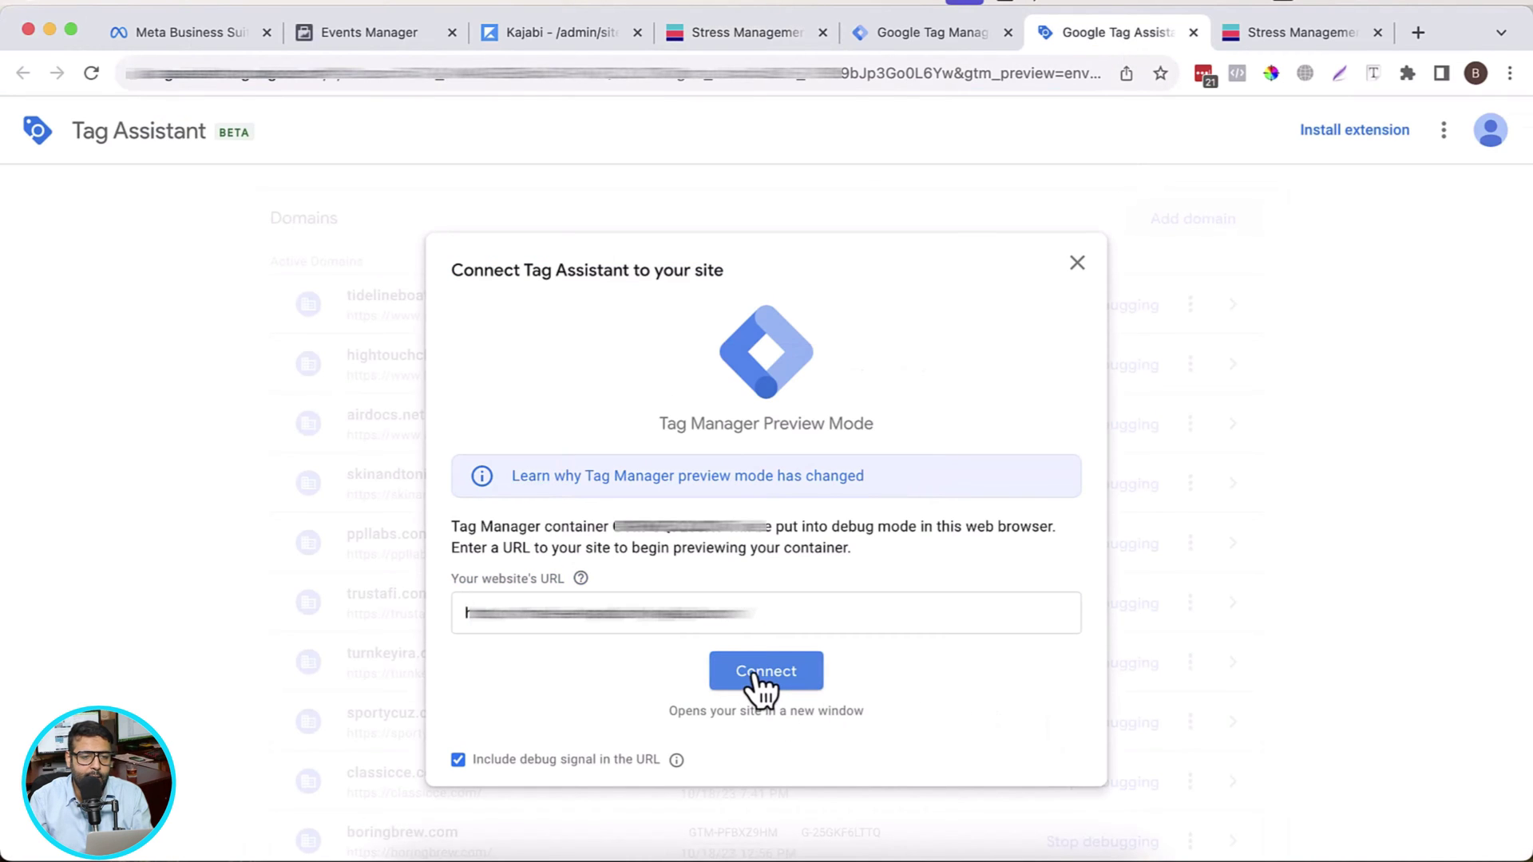
{"action": "left_click", "coordinate": [756, 685]}
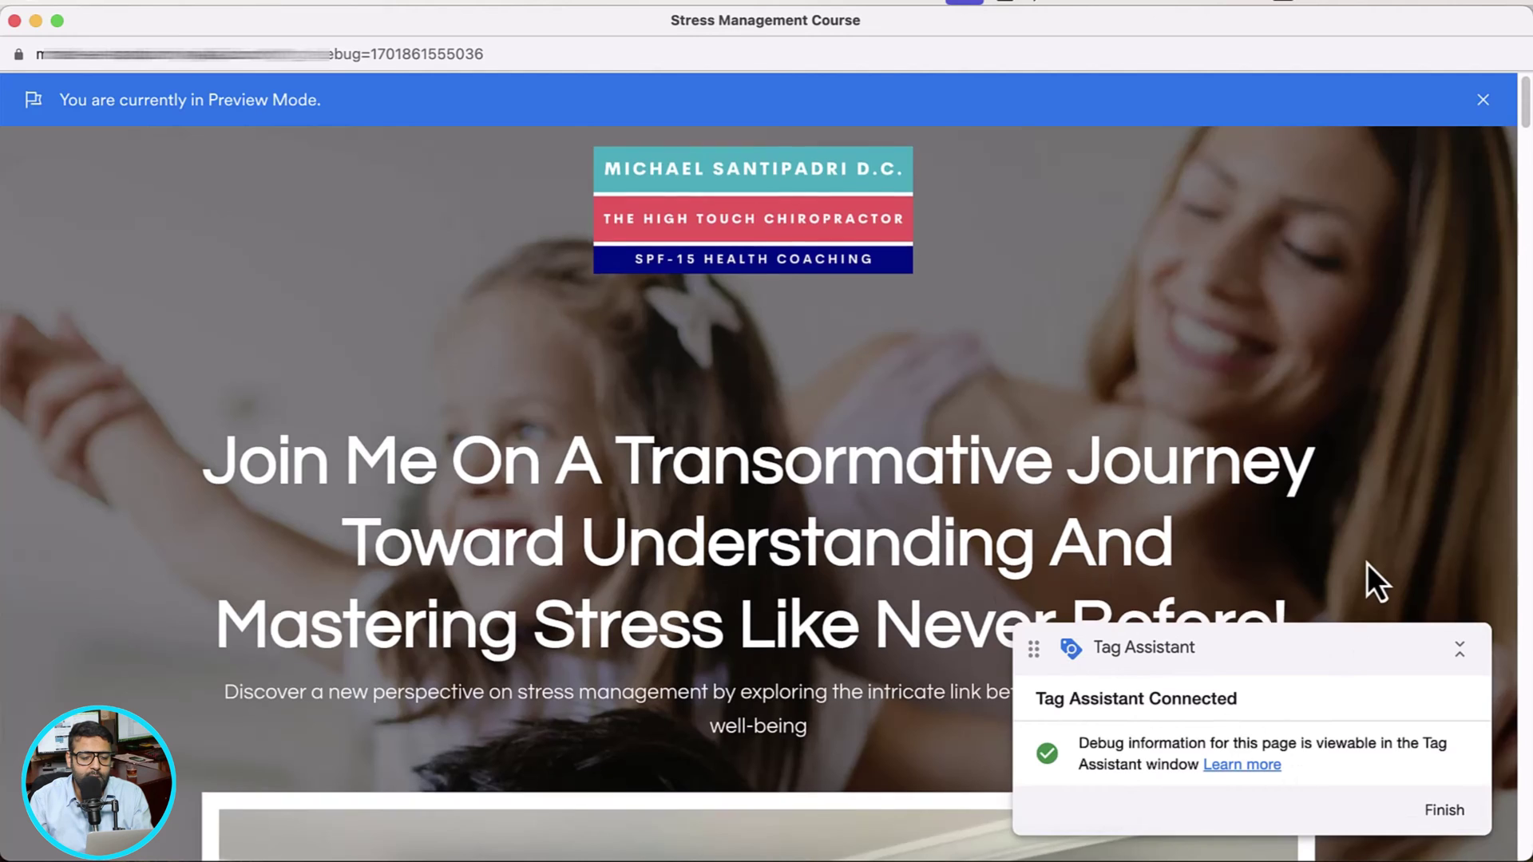
Step: Confirm Tag Assistant is connected, then open the Stresstrated Monthly plan checkout in the preview
{"action": "scroll", "coordinate": [1367, 563], "scroll_direction": "down", "scroll_amount": 5}
{"action": "scroll", "coordinate": [1367, 563], "scroll_direction": "up", "scroll_amount": 5}
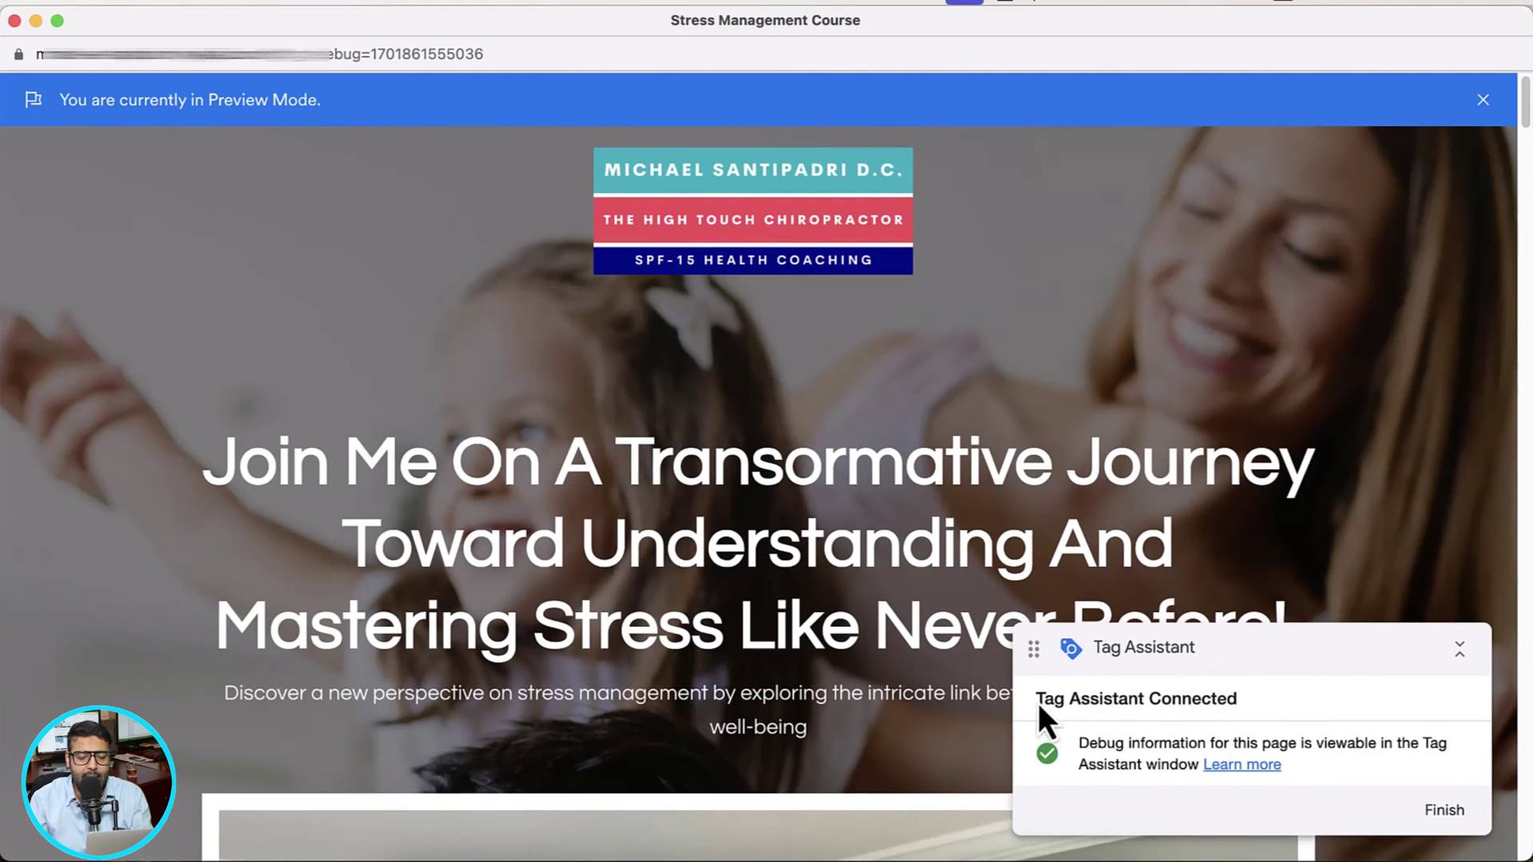
{"action": "left_click_drag", "start_coordinate": [1038, 702], "coordinate": [1262, 714]}
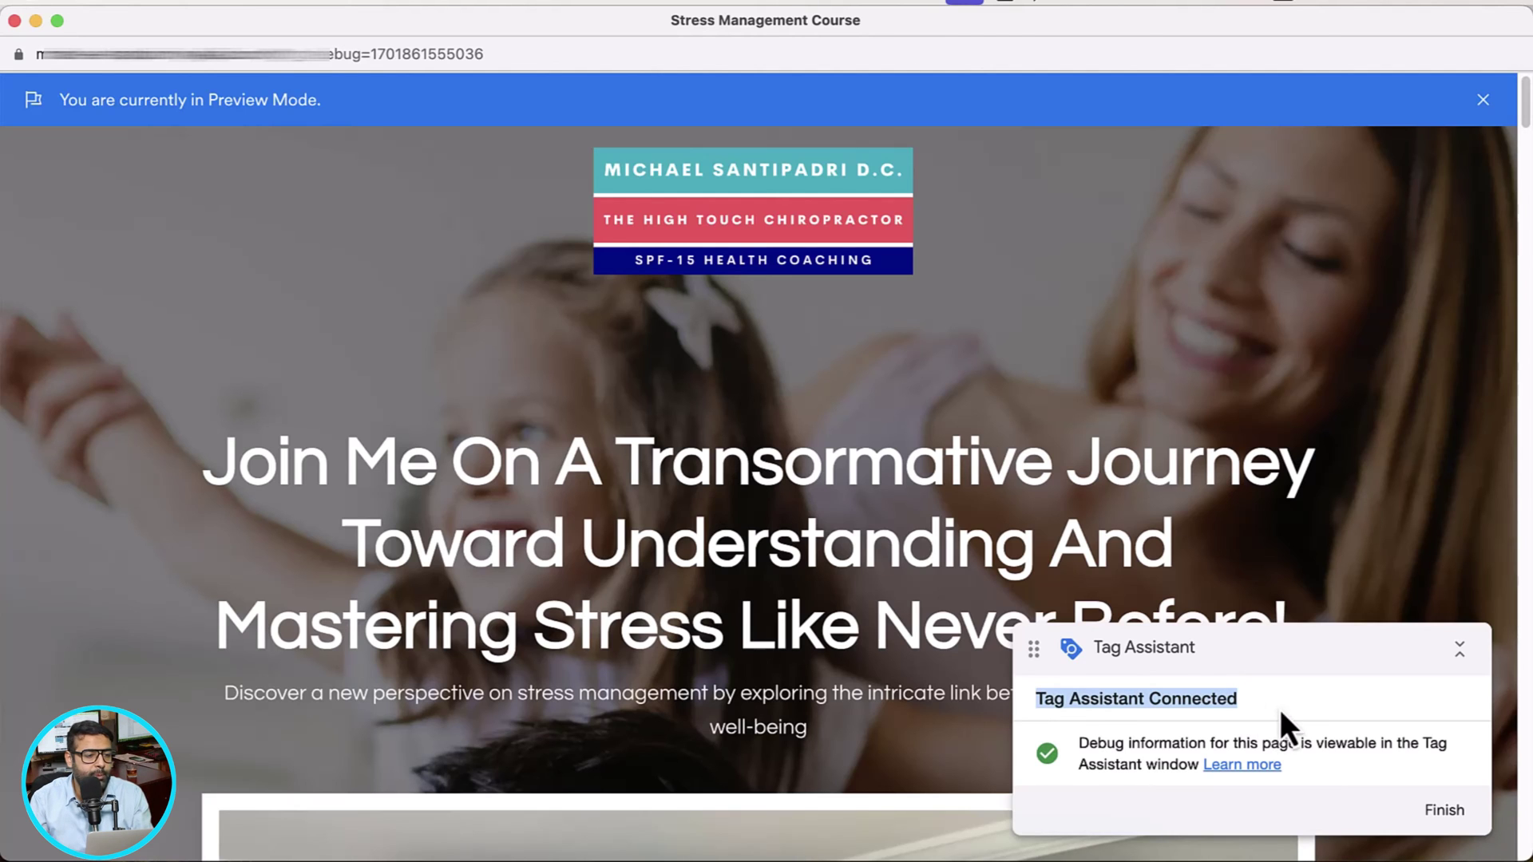
{"action": "scroll", "coordinate": [250, 271], "scroll_direction": "down", "scroll_amount": 8}
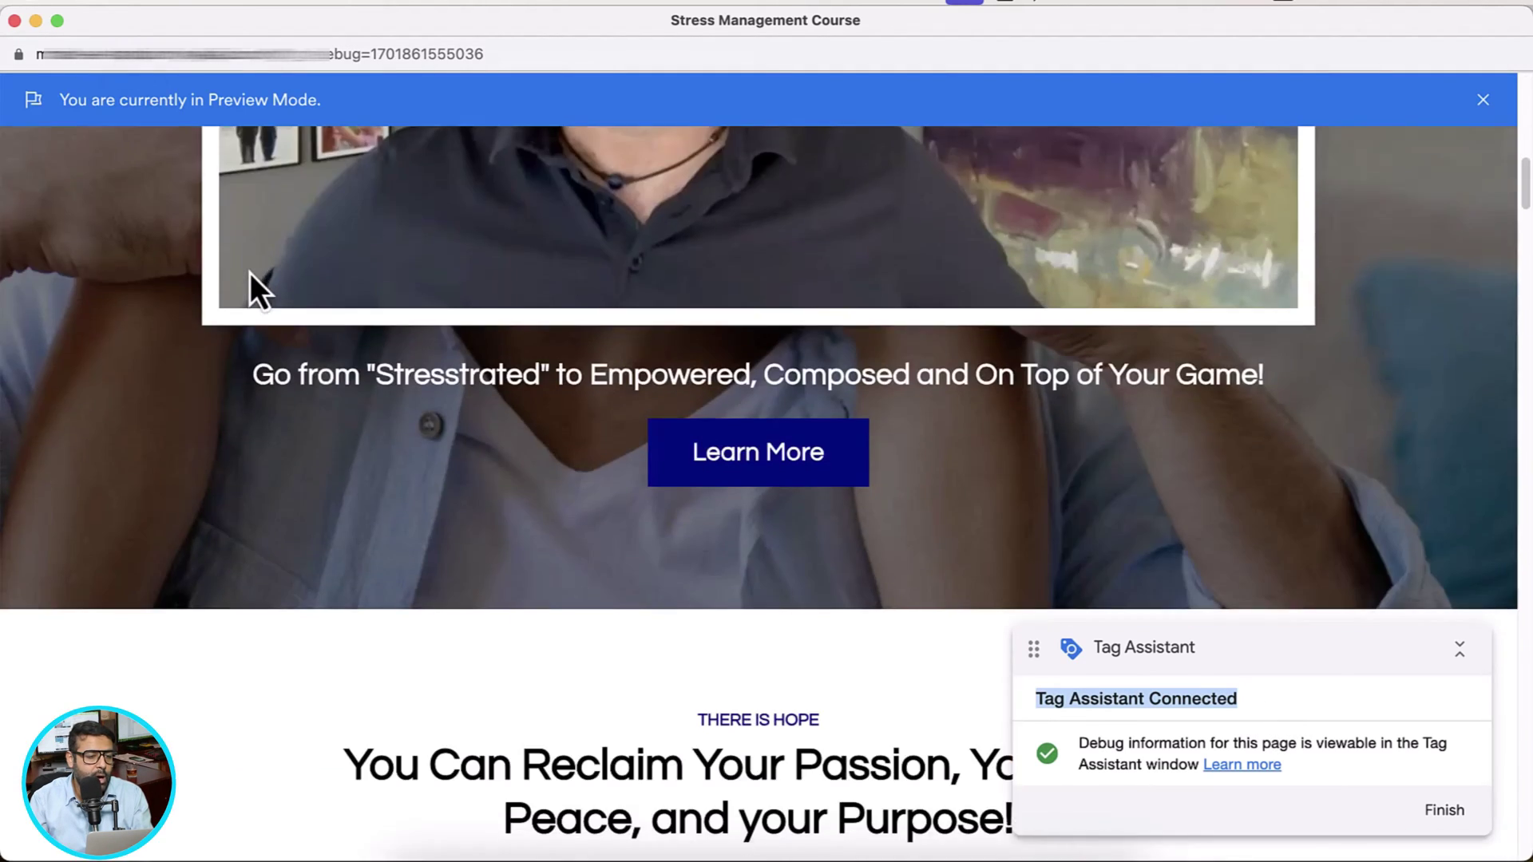
{"action": "scroll", "coordinate": [116, 254], "scroll_direction": "down", "scroll_amount": 15}
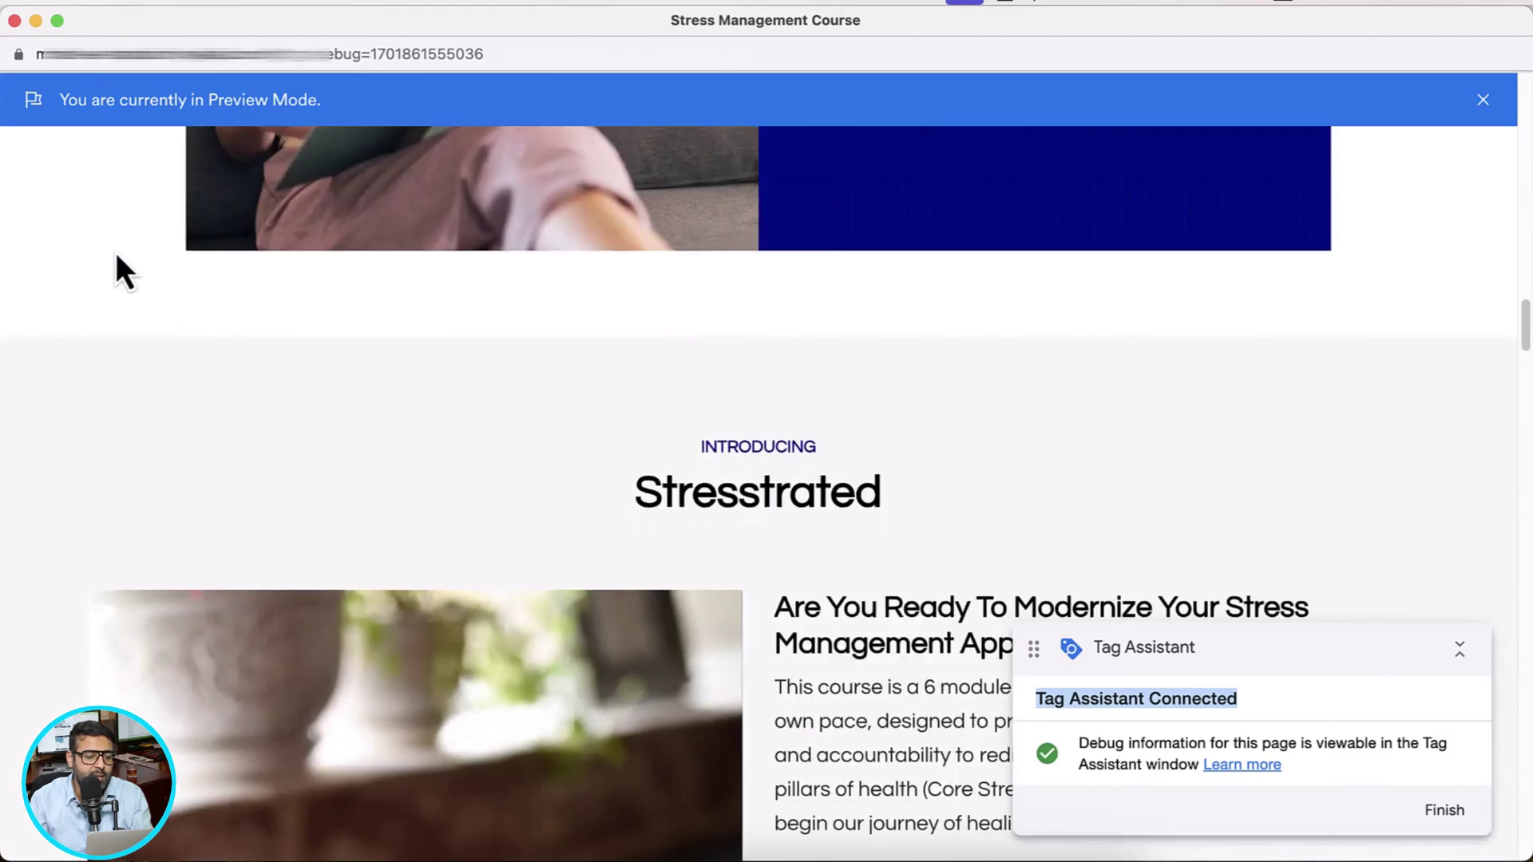
{"action": "scroll", "coordinate": [116, 254], "scroll_direction": "down", "scroll_amount": 15}
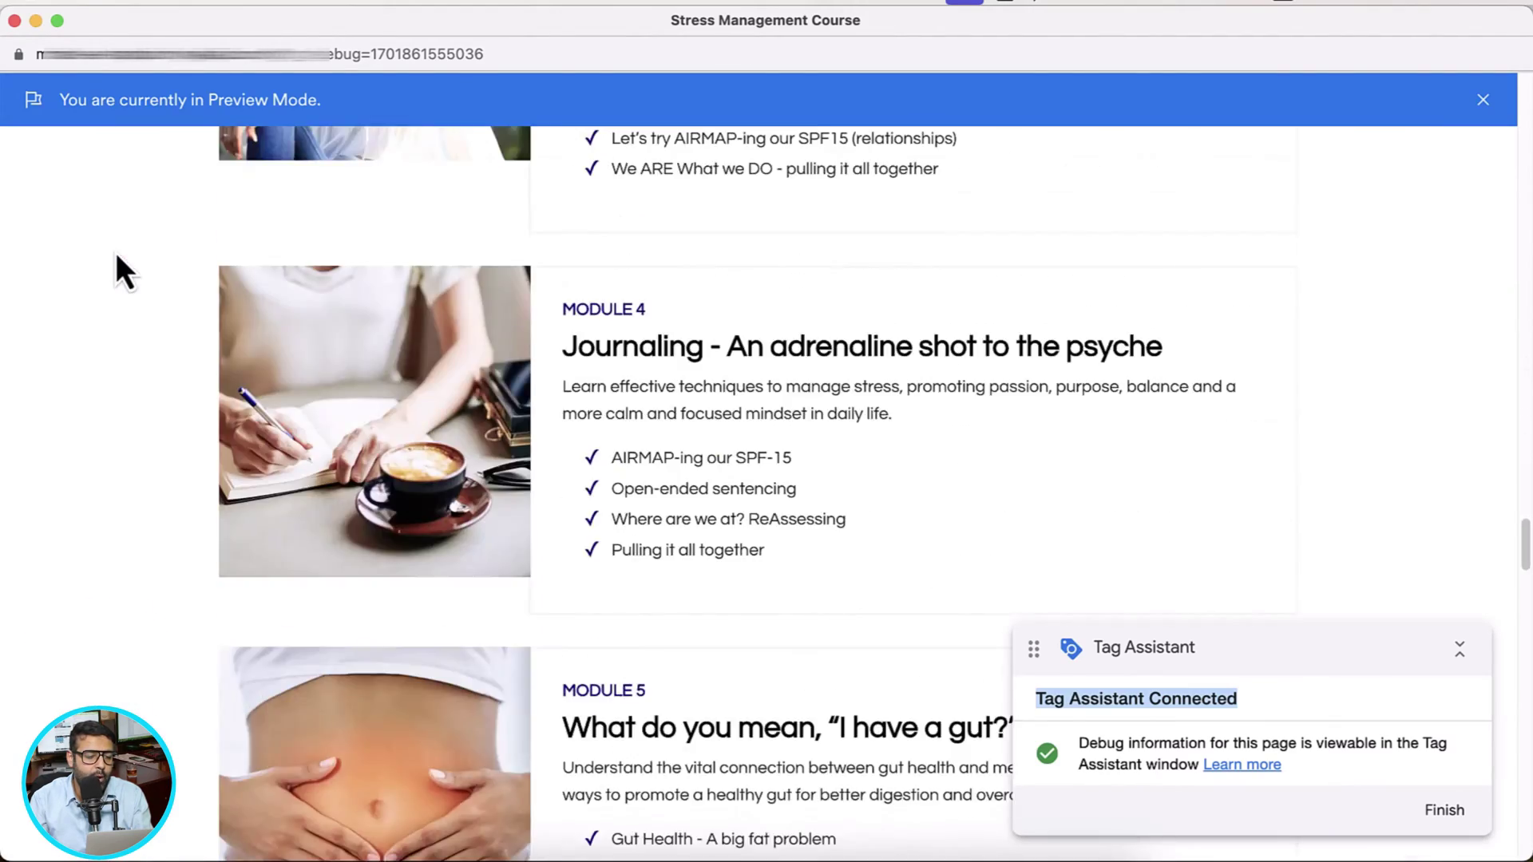
{"action": "scroll", "coordinate": [116, 254], "scroll_direction": "down", "scroll_amount": 15}
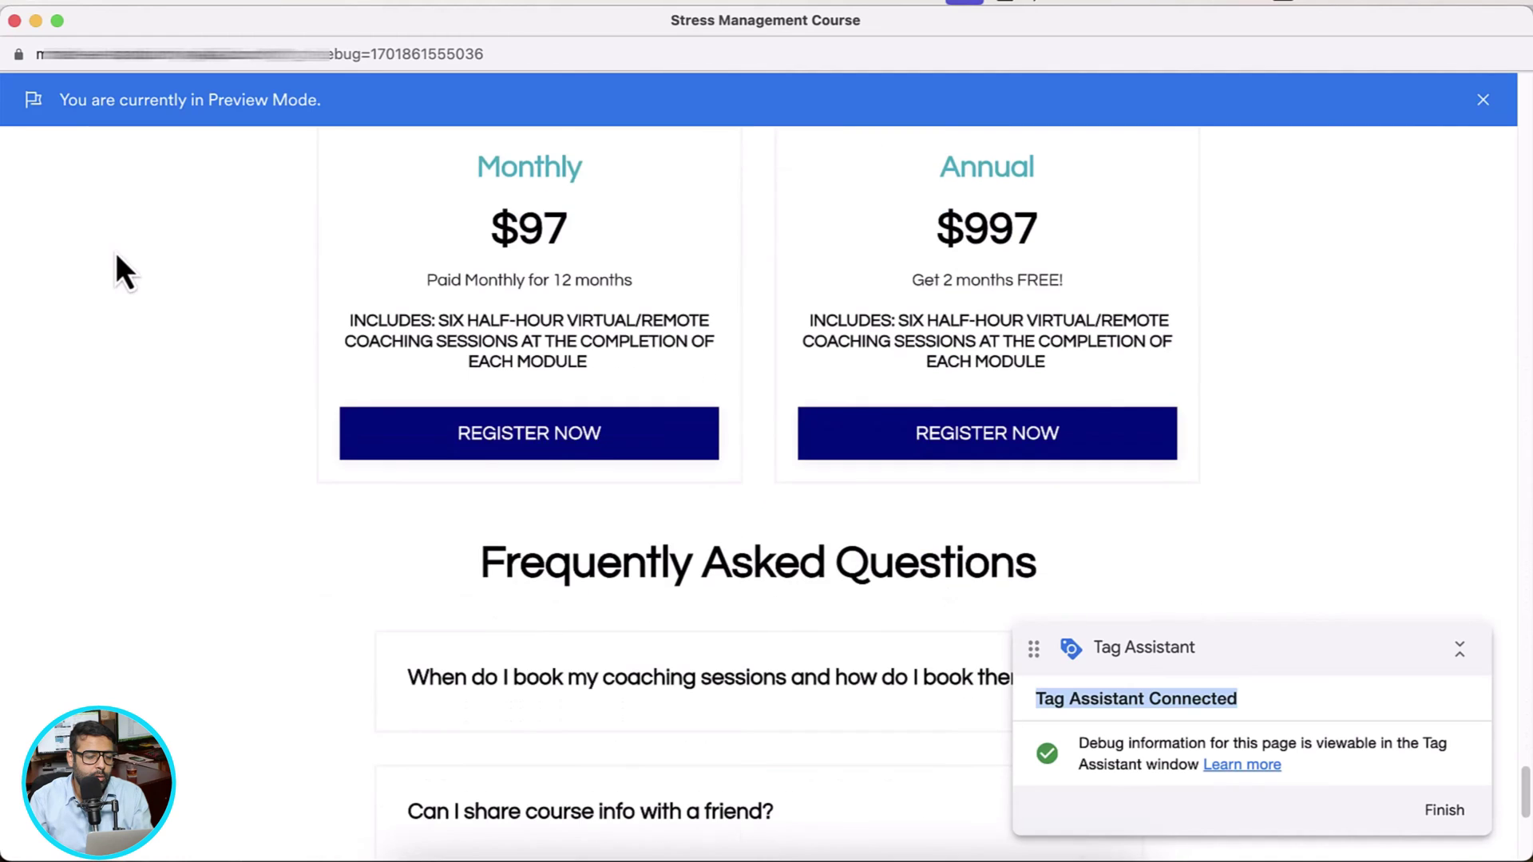
{"action": "left_click", "coordinate": [496, 452]}
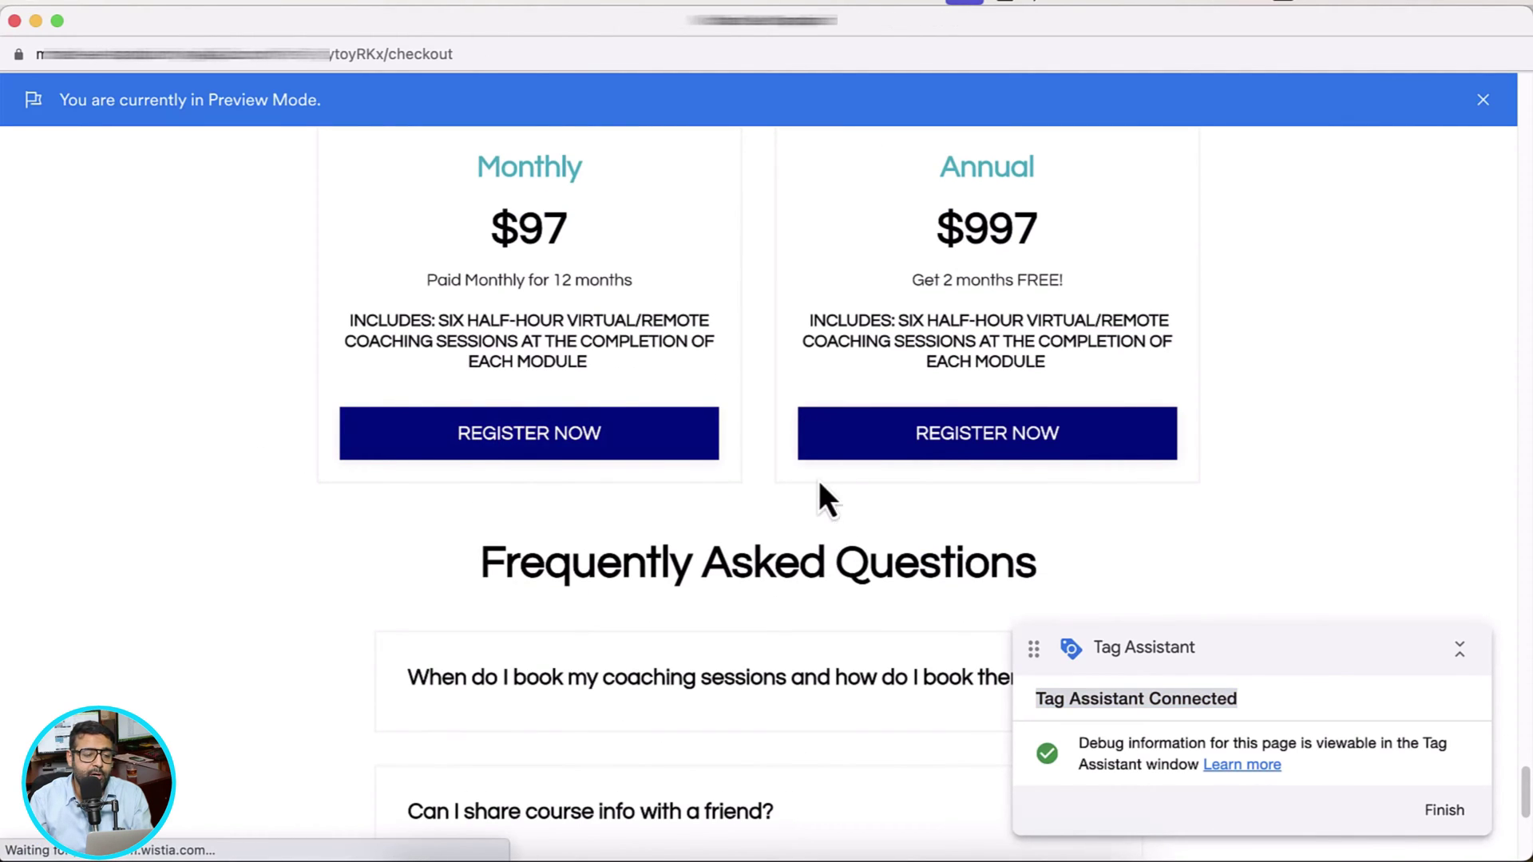
{"action": "scroll", "coordinate": [900, 336], "scroll_direction": "down", "scroll_amount": 2}
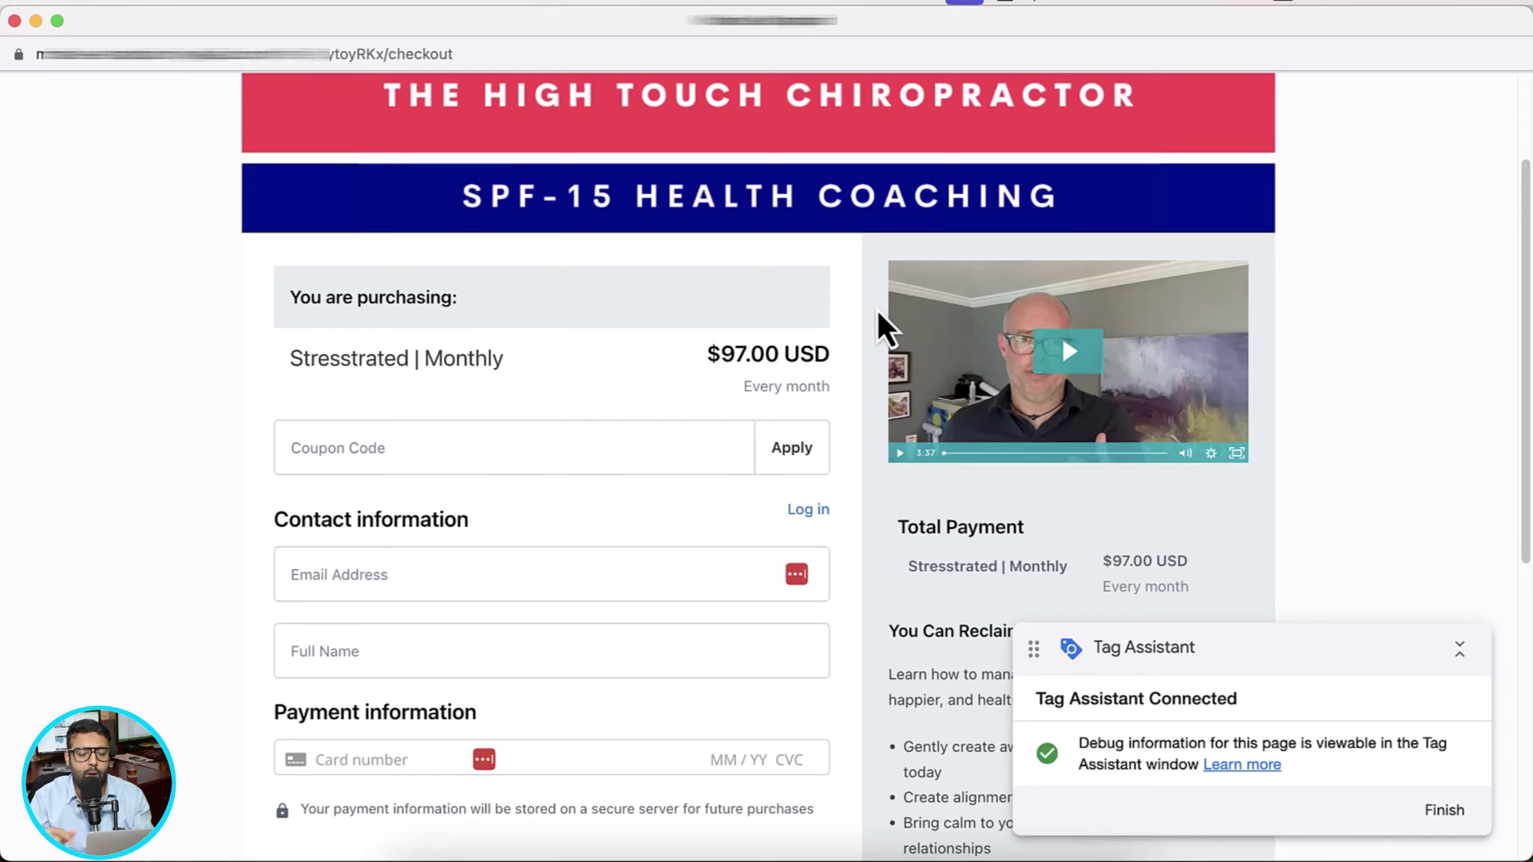
Step: Close the checkout preview and the Tag Assistant tab, returning to the GTM workspace
{"action": "left_click", "coordinate": [15, 21]}
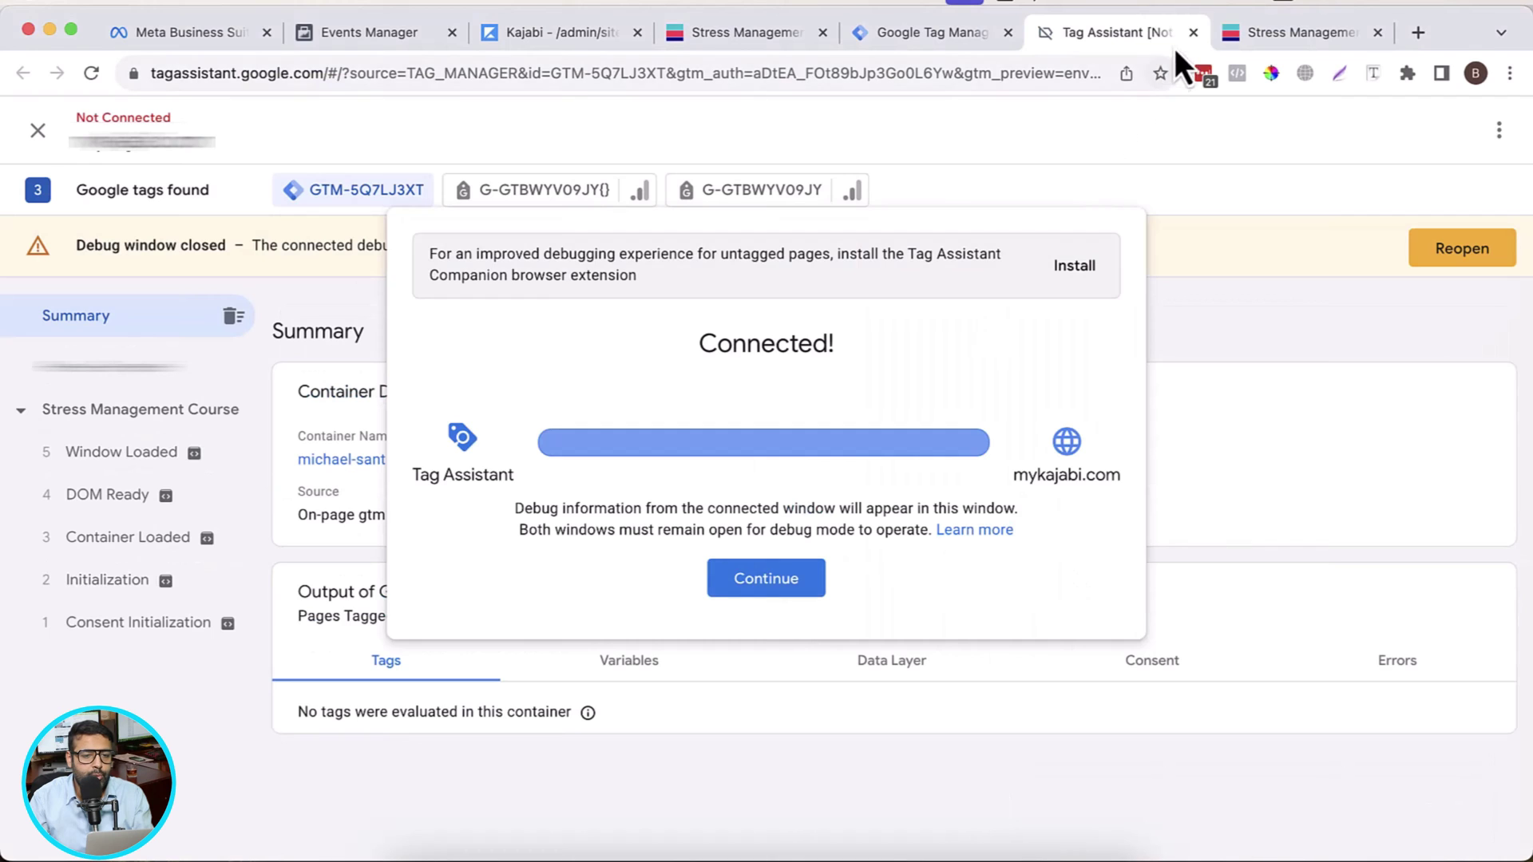
{"action": "left_click", "coordinate": [1194, 33]}
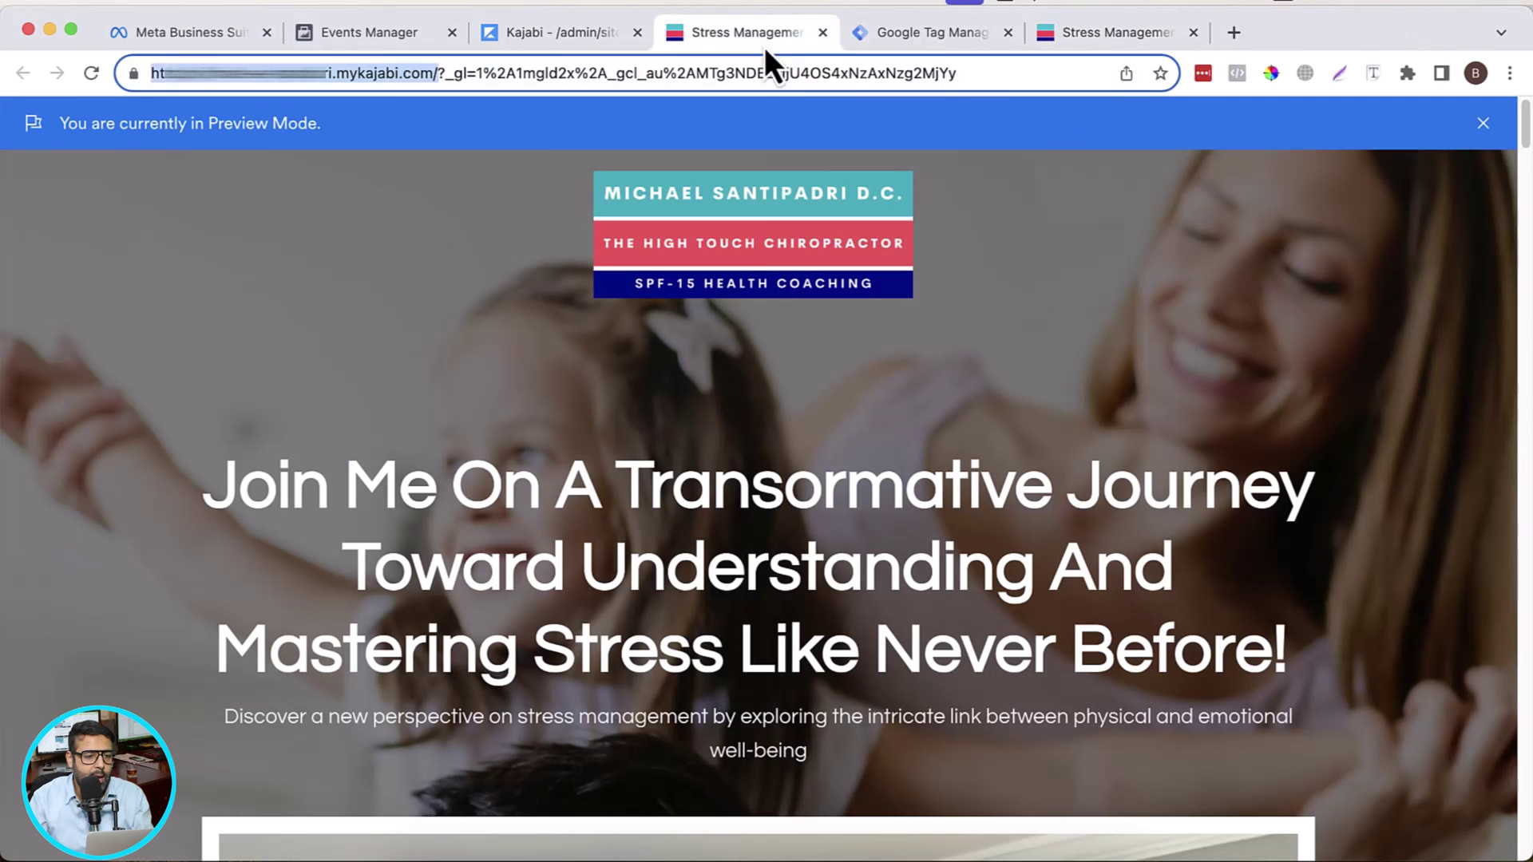
{"action": "left_click", "coordinate": [919, 36]}
Step: Create a new tag named 'Facebook Pixel - Global'
{"action": "left_click", "coordinate": [135, 409]}
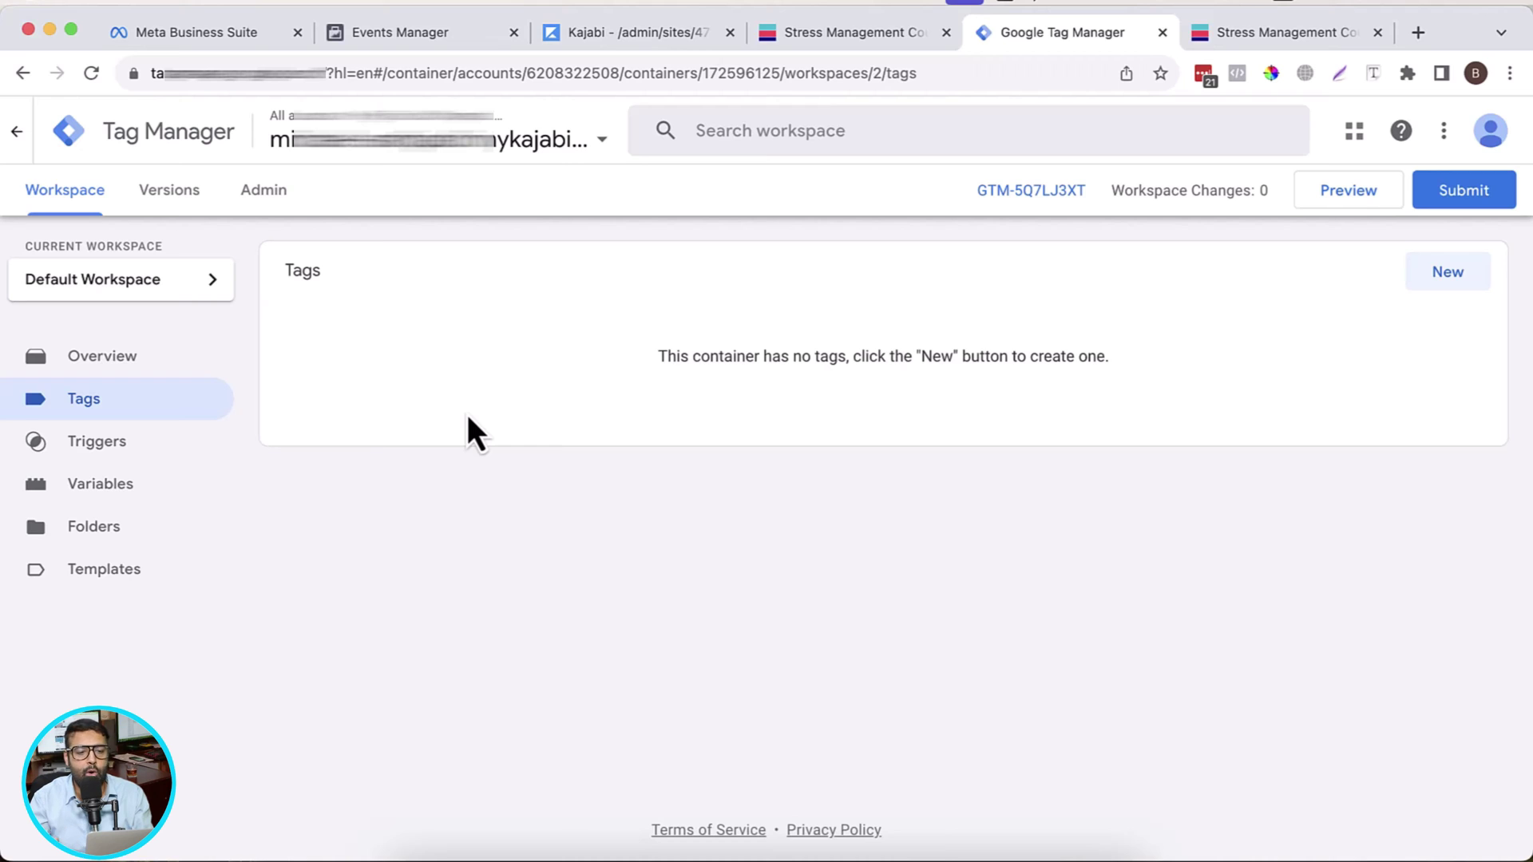
{"action": "left_click", "coordinate": [1431, 281]}
{"action": "left_click", "coordinate": [400, 134]}
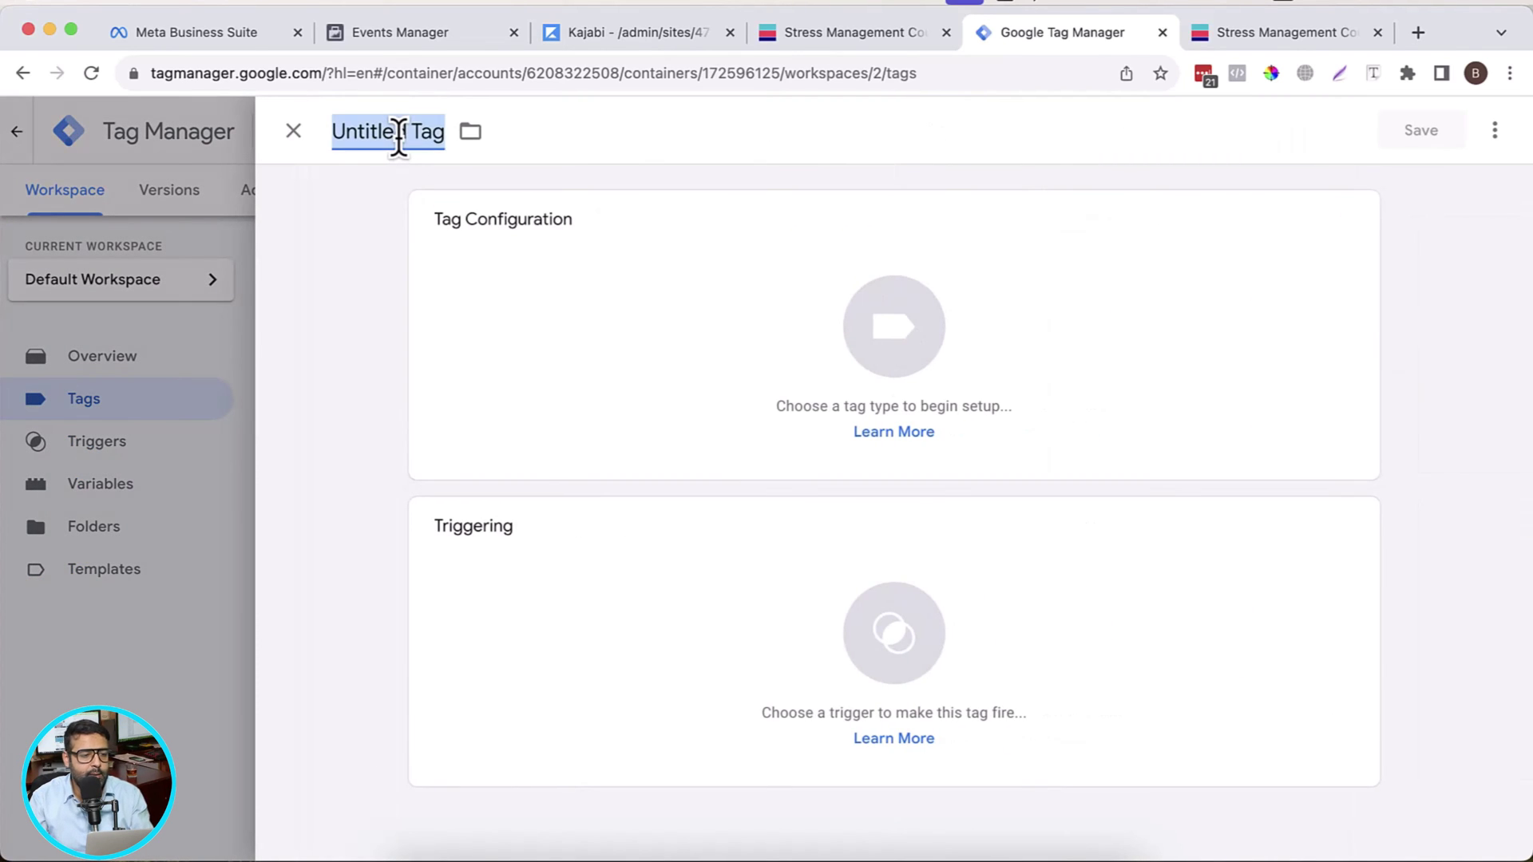
{"action": "type", "text": "Faceboo"}
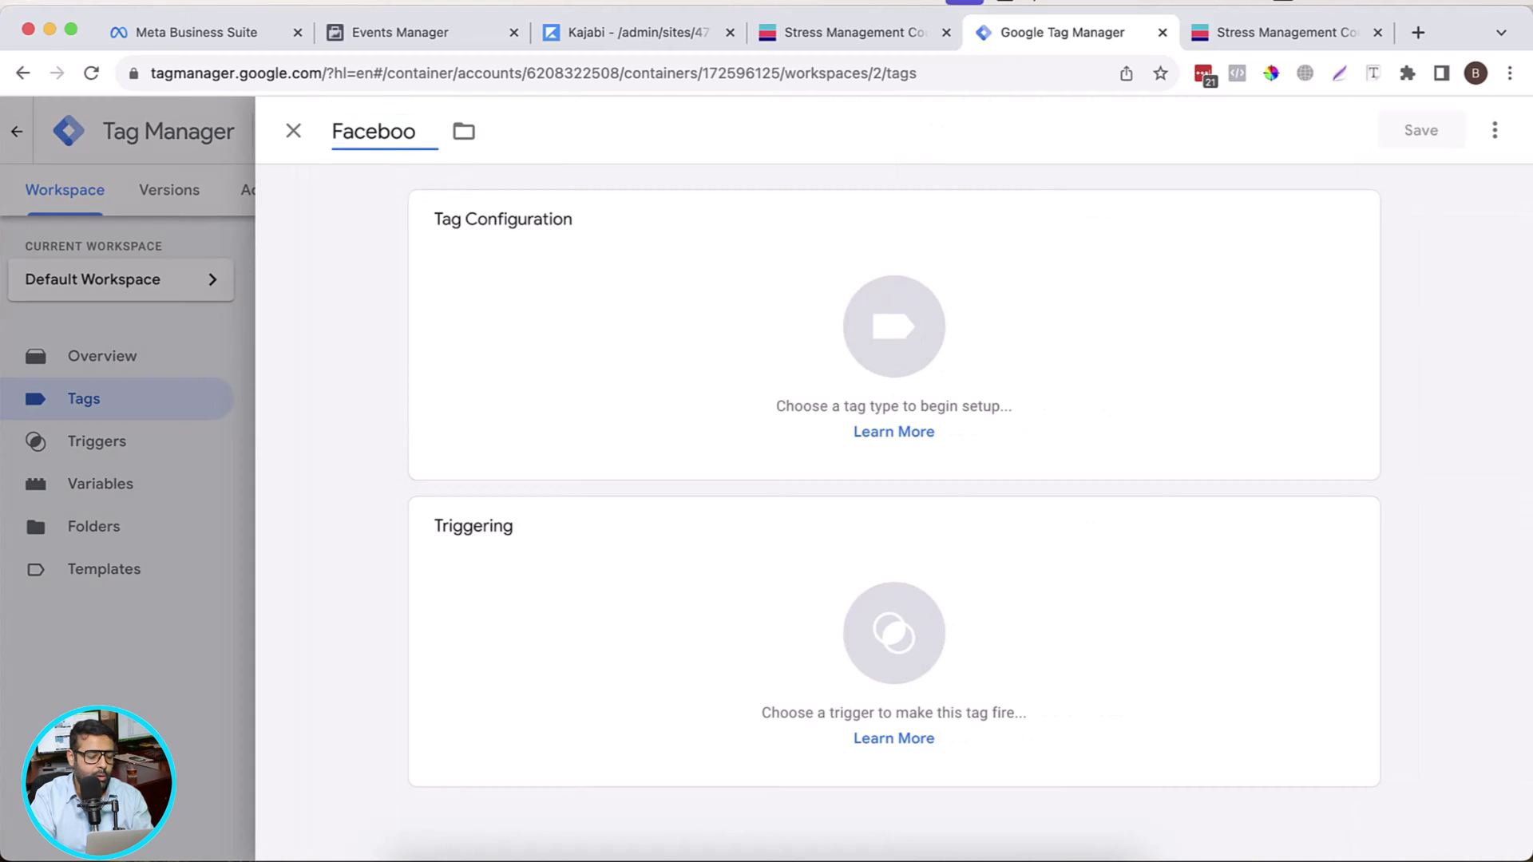
{"action": "type", "text": "k Pixel - Global"}
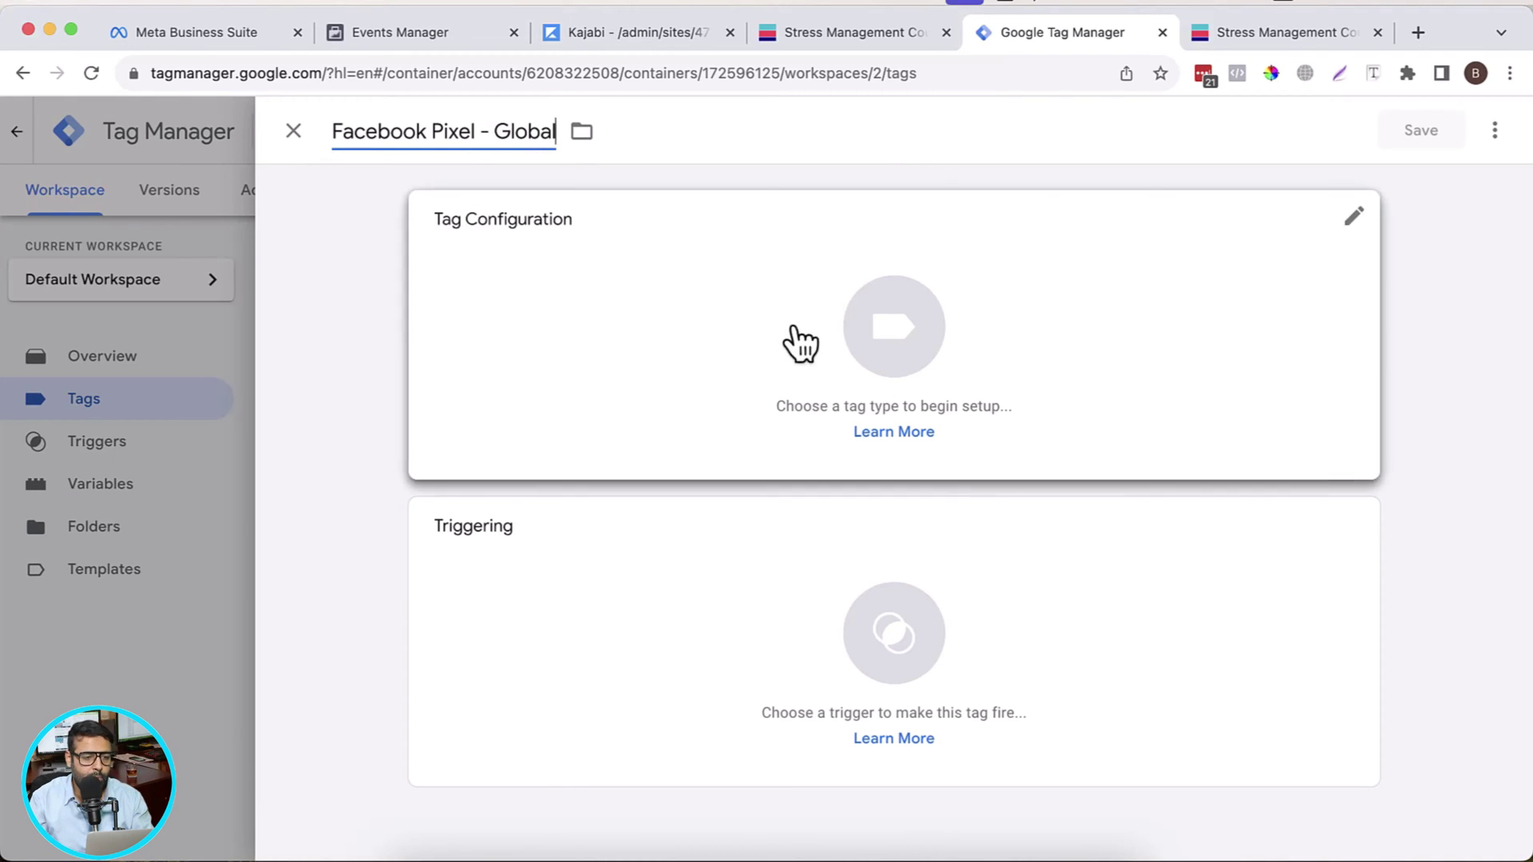
Step: Set the tag type to the Facebook Pixel template, found by searching 'facebook' in the Community Template Gallery
{"action": "left_click", "coordinate": [797, 356]}
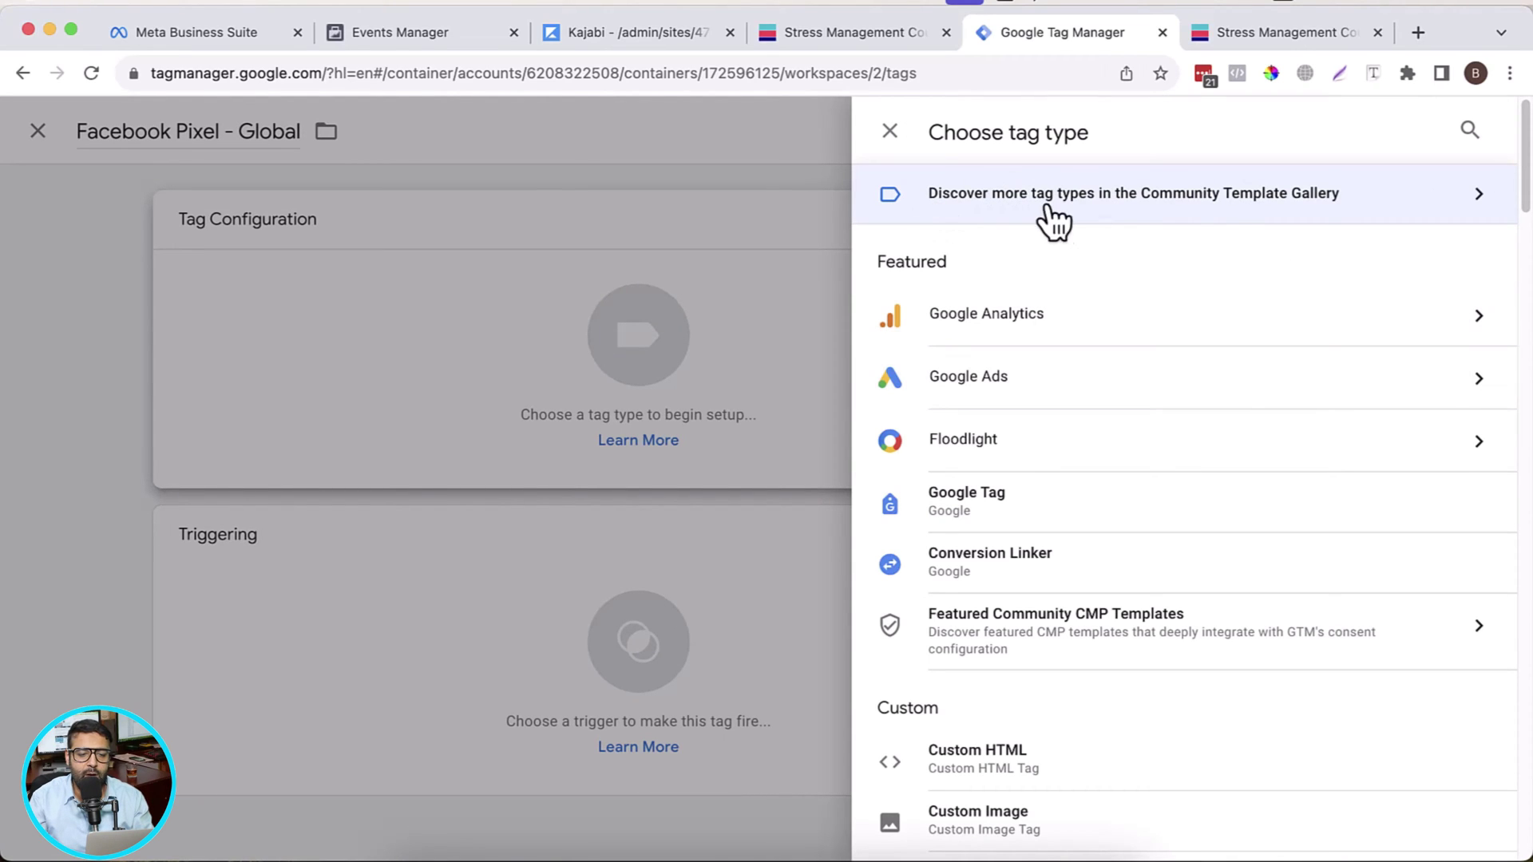
{"action": "left_click", "coordinate": [1332, 212]}
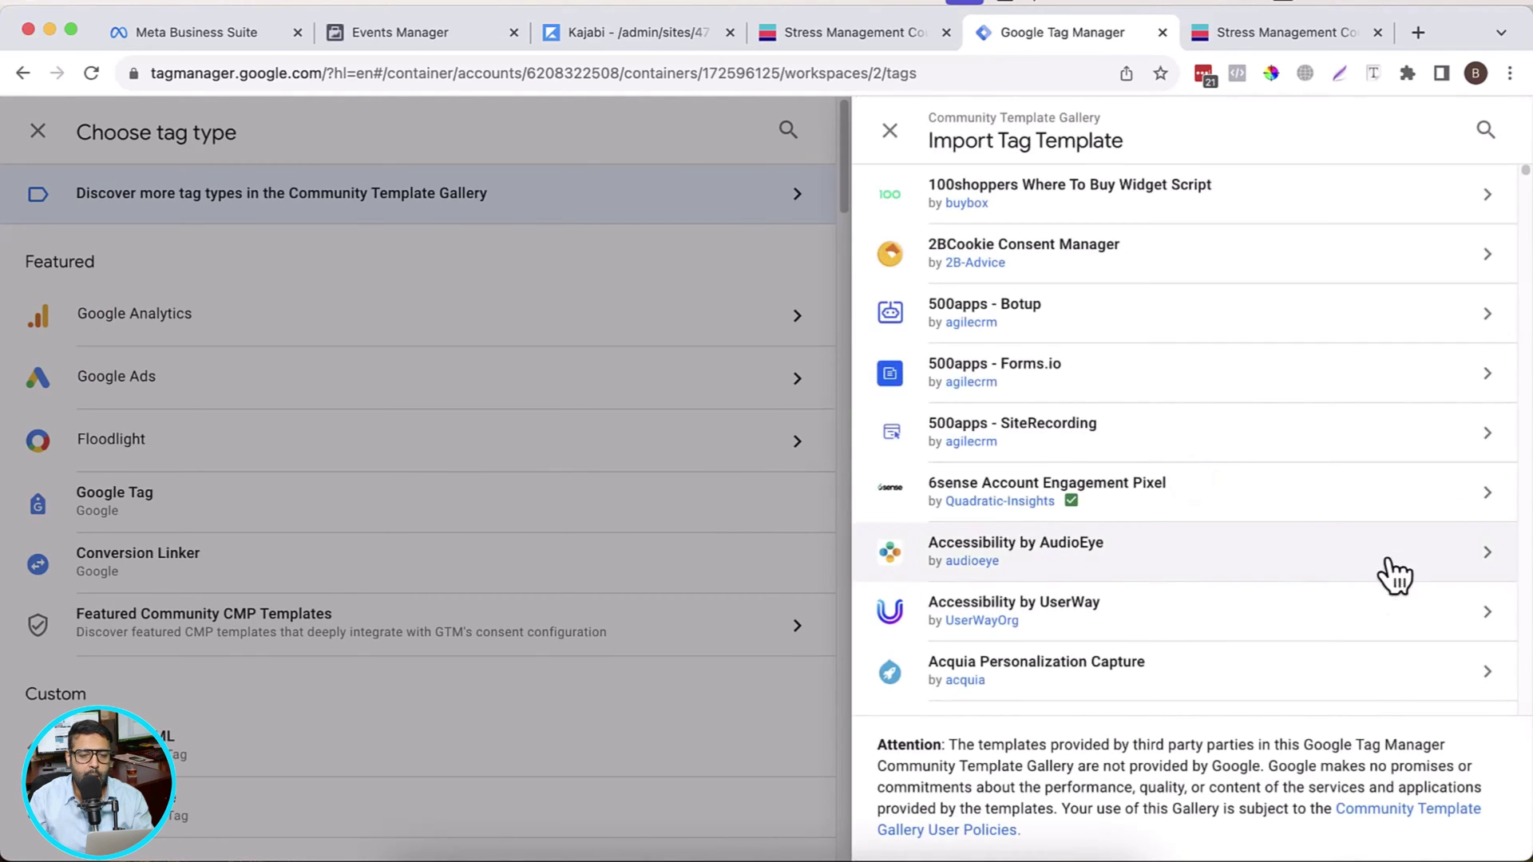
{"action": "left_click", "coordinate": [1485, 130]}
{"action": "type", "text": "facebook"}
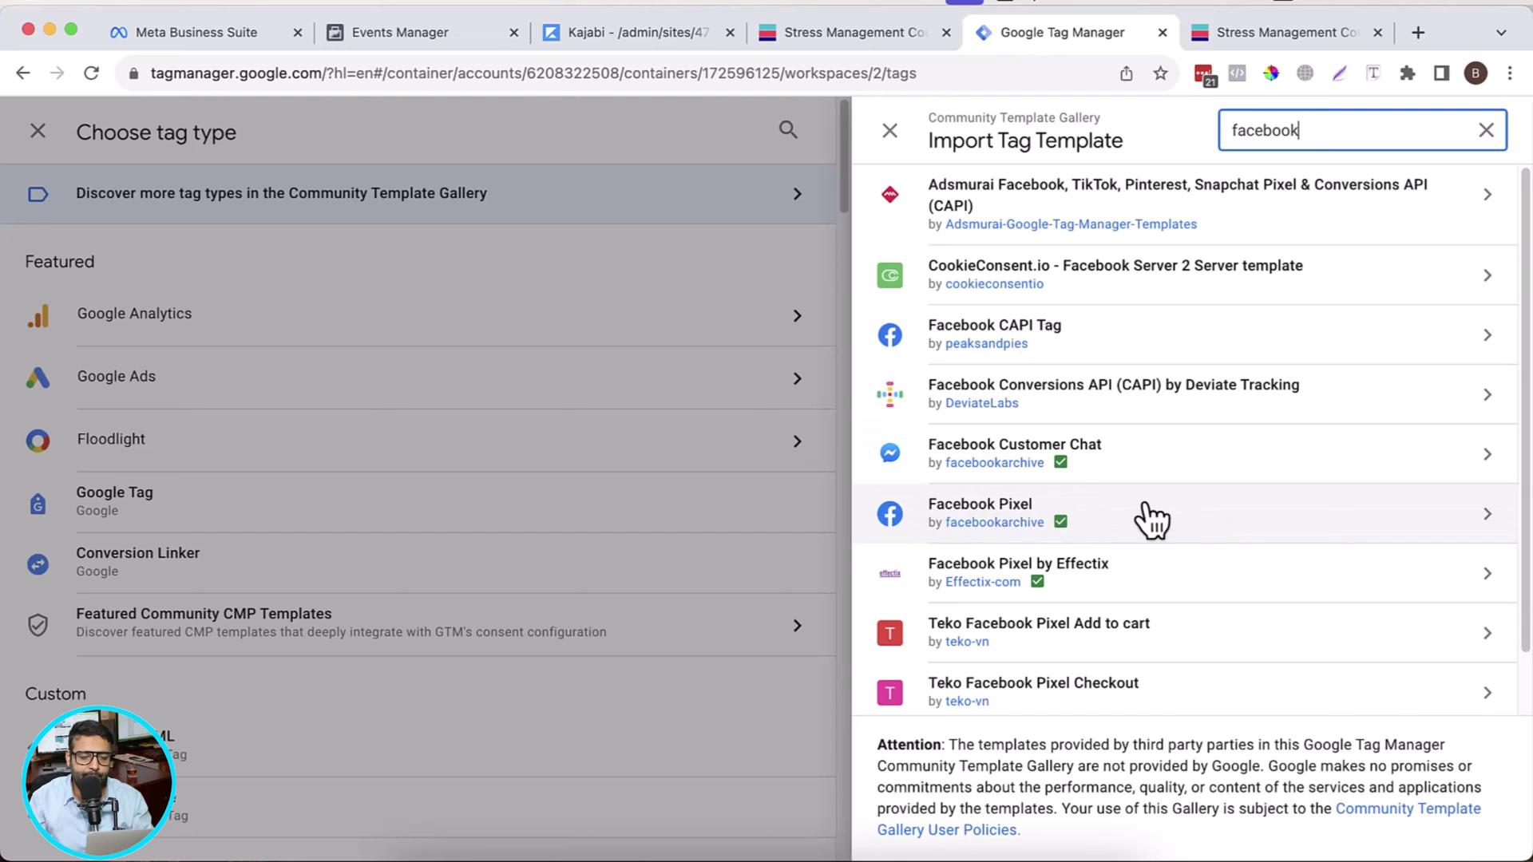
{"action": "left_click", "coordinate": [1061, 522]}
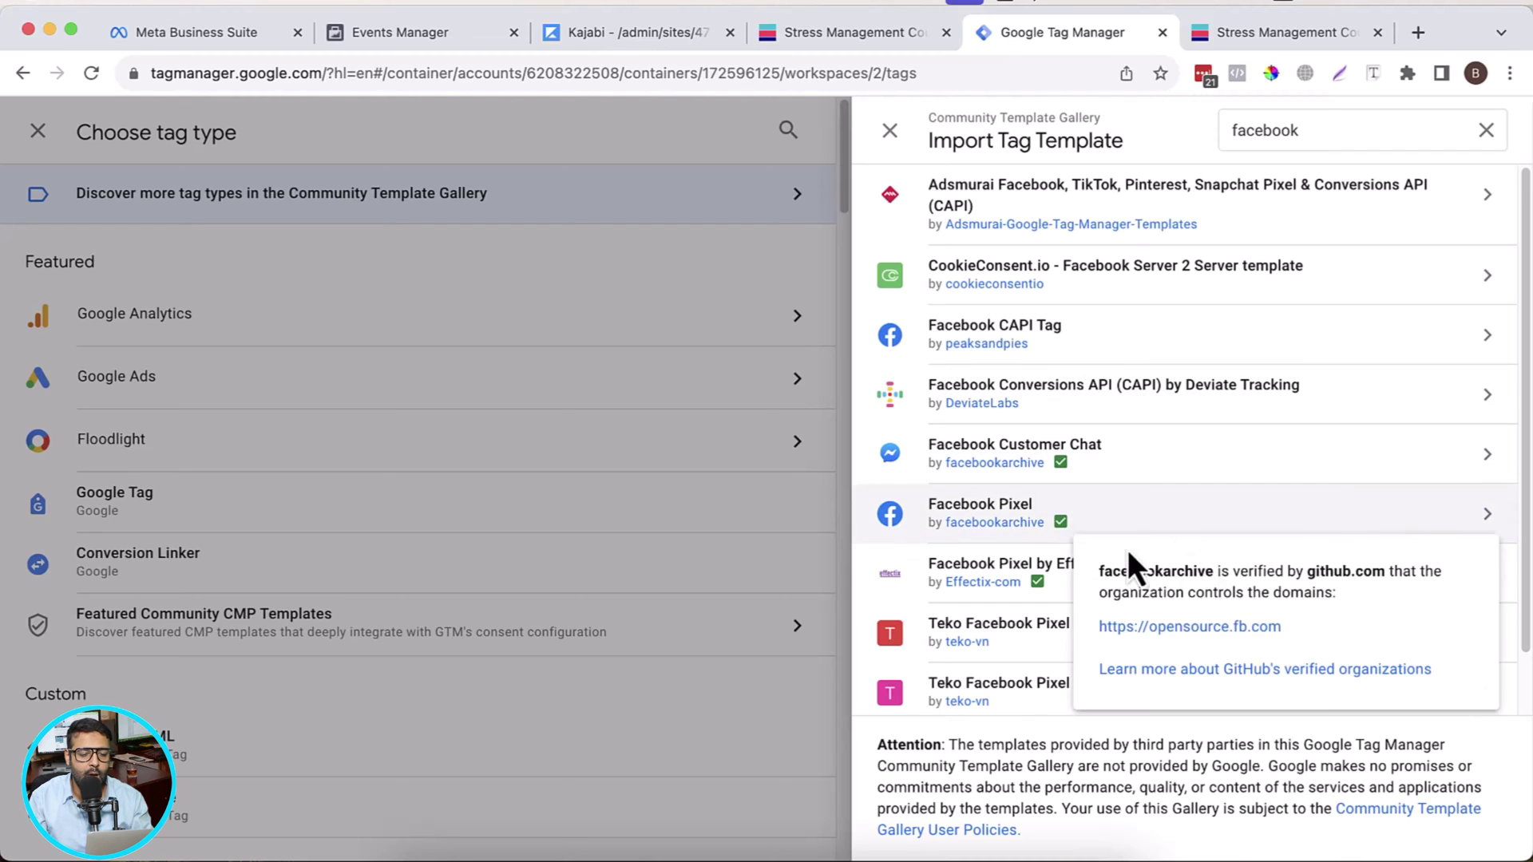
{"action": "left_click", "coordinate": [1212, 537]}
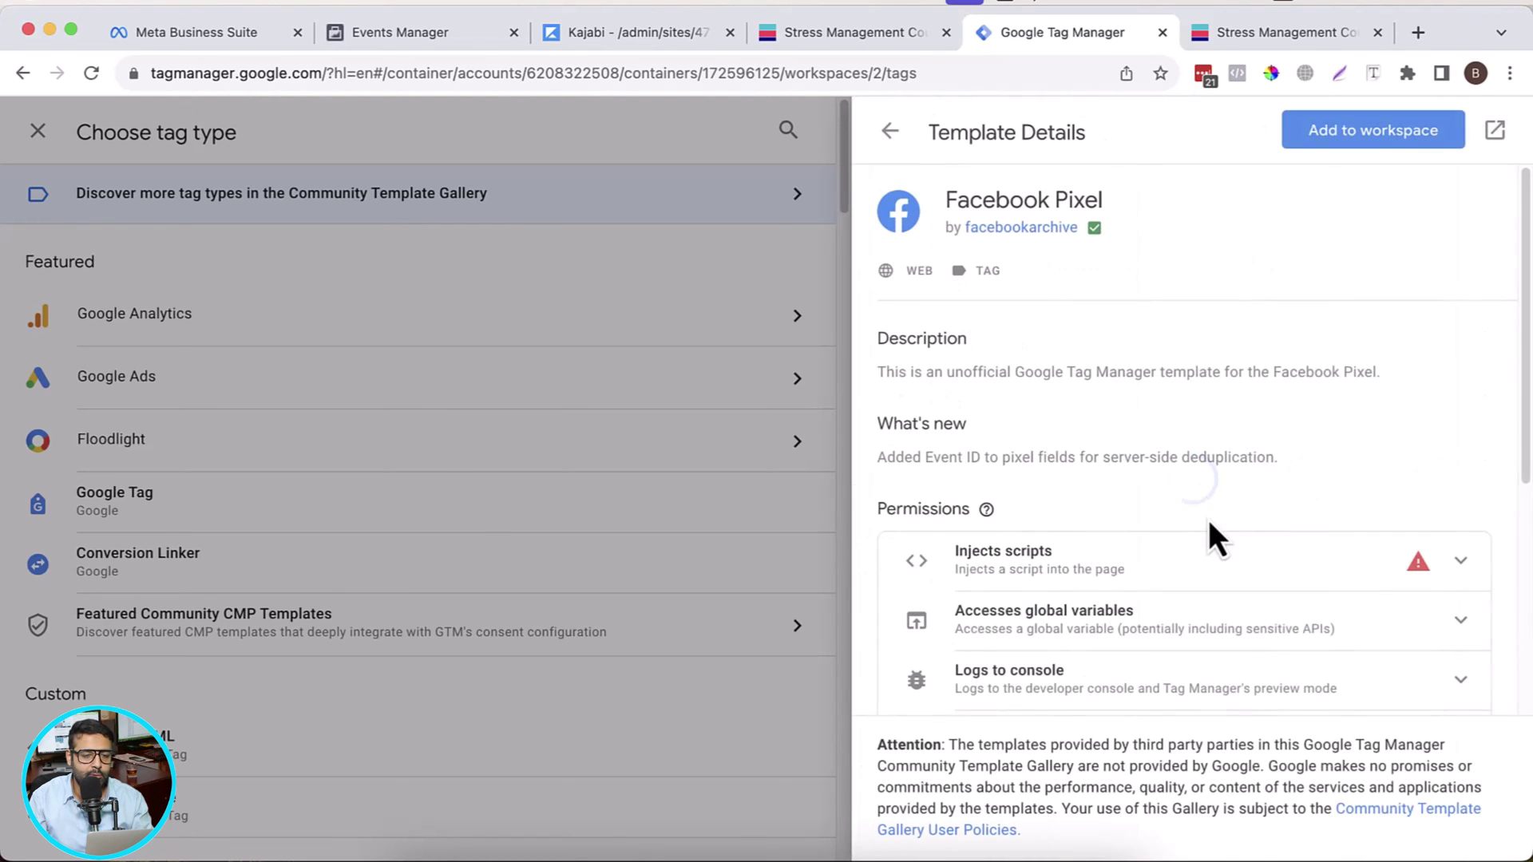
{"action": "left_click", "coordinate": [1381, 142]}
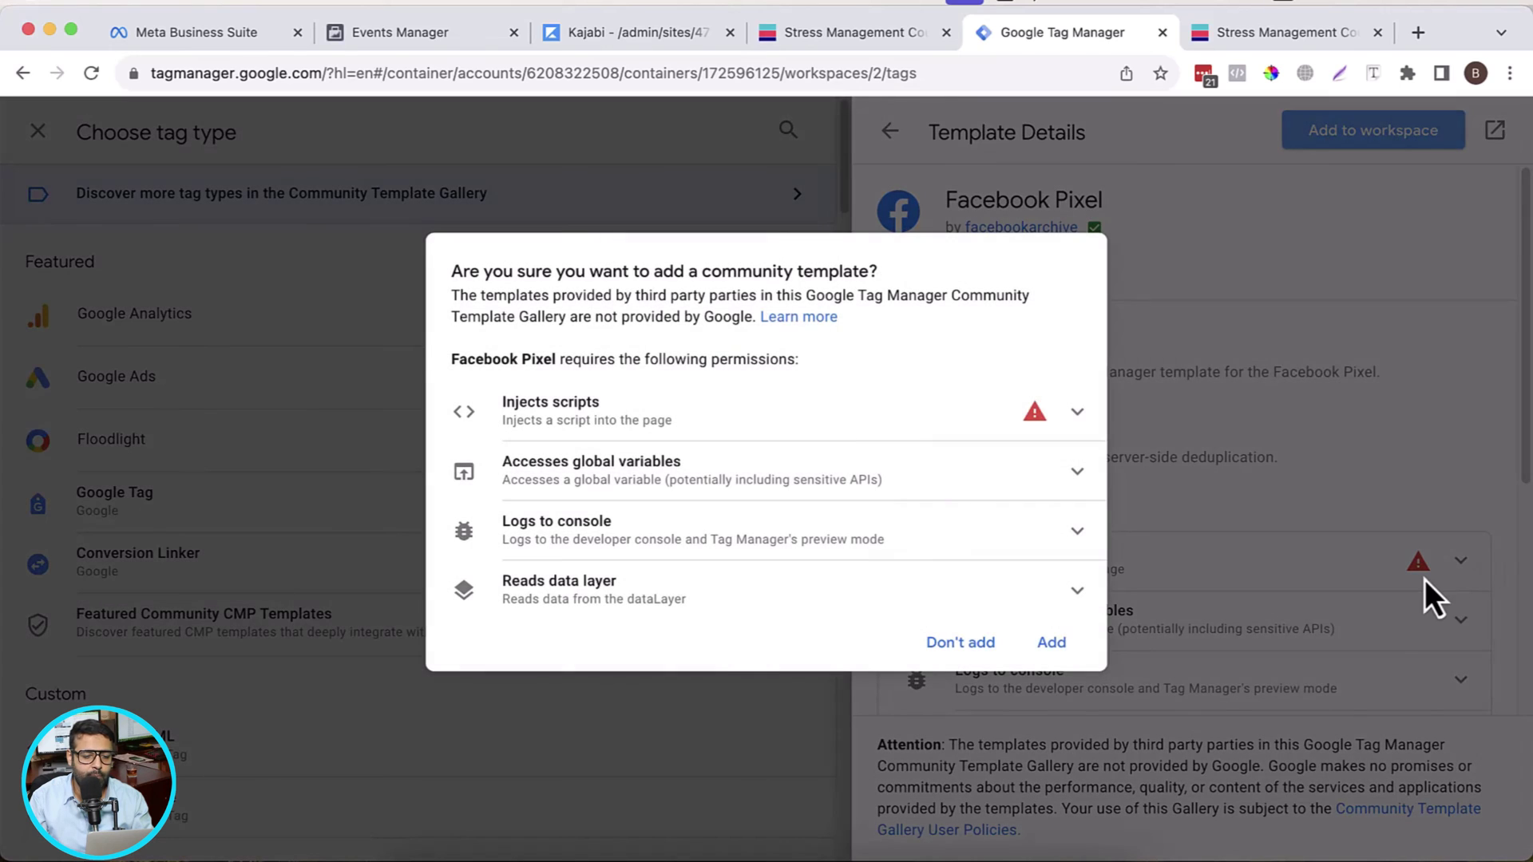
{"action": "left_click", "coordinate": [1054, 645]}
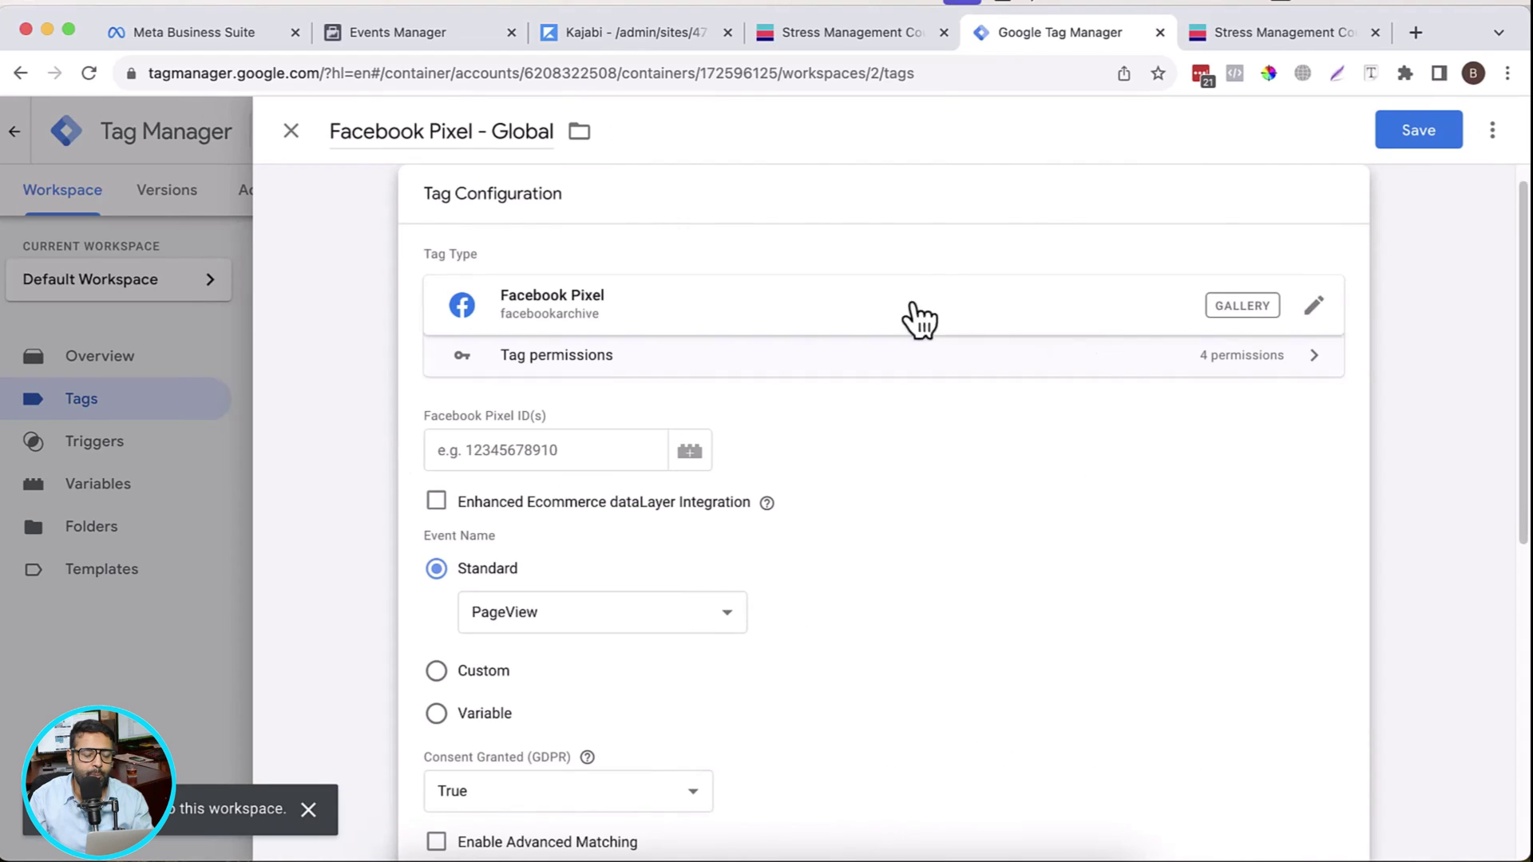
{"action": "left_click", "coordinate": [551, 449]}
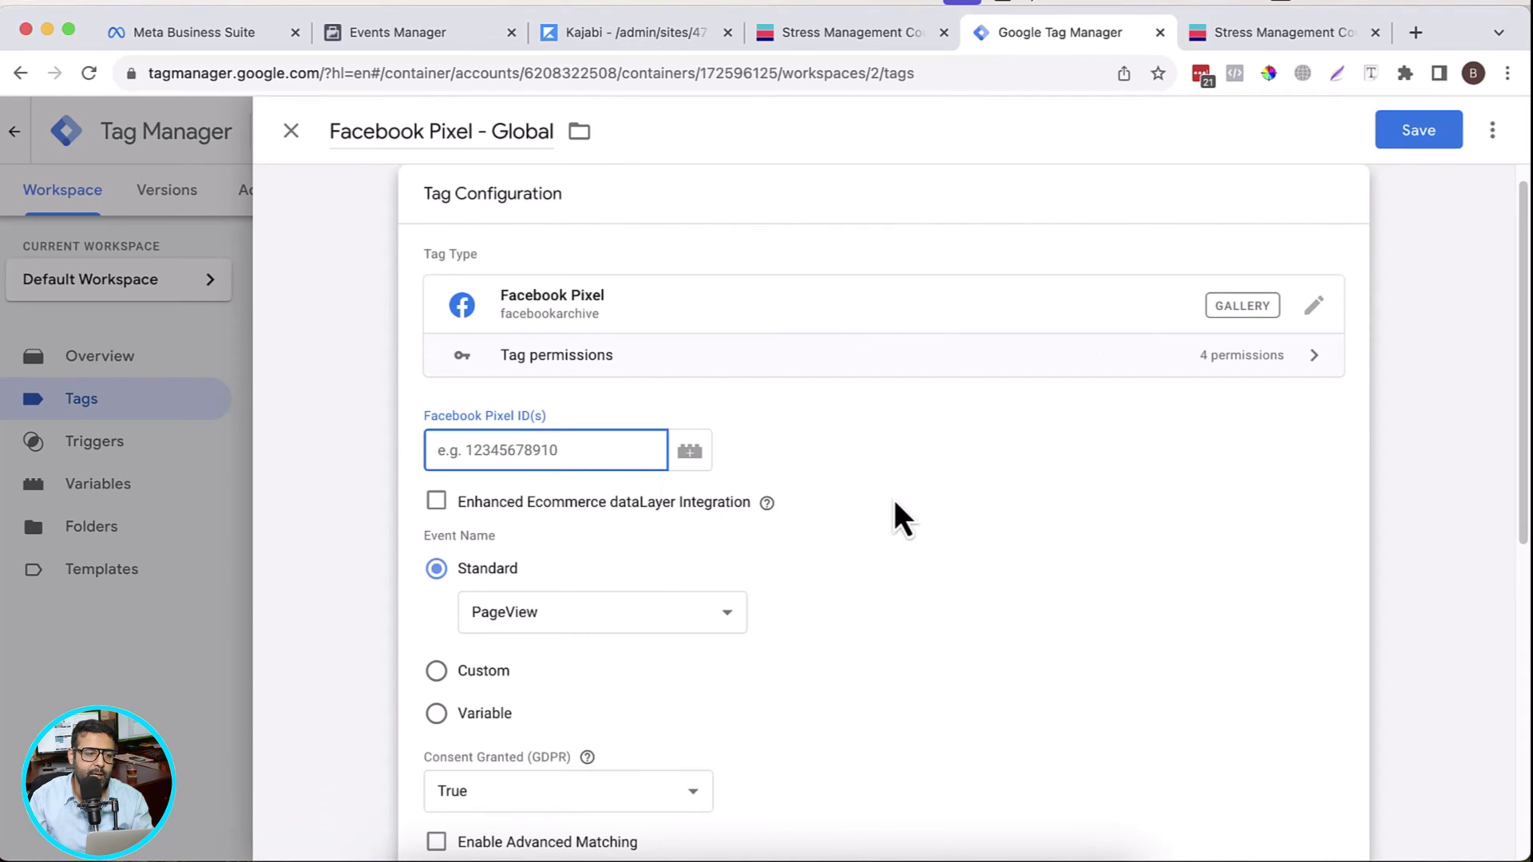
{"action": "left_click", "coordinate": [457, 46]}
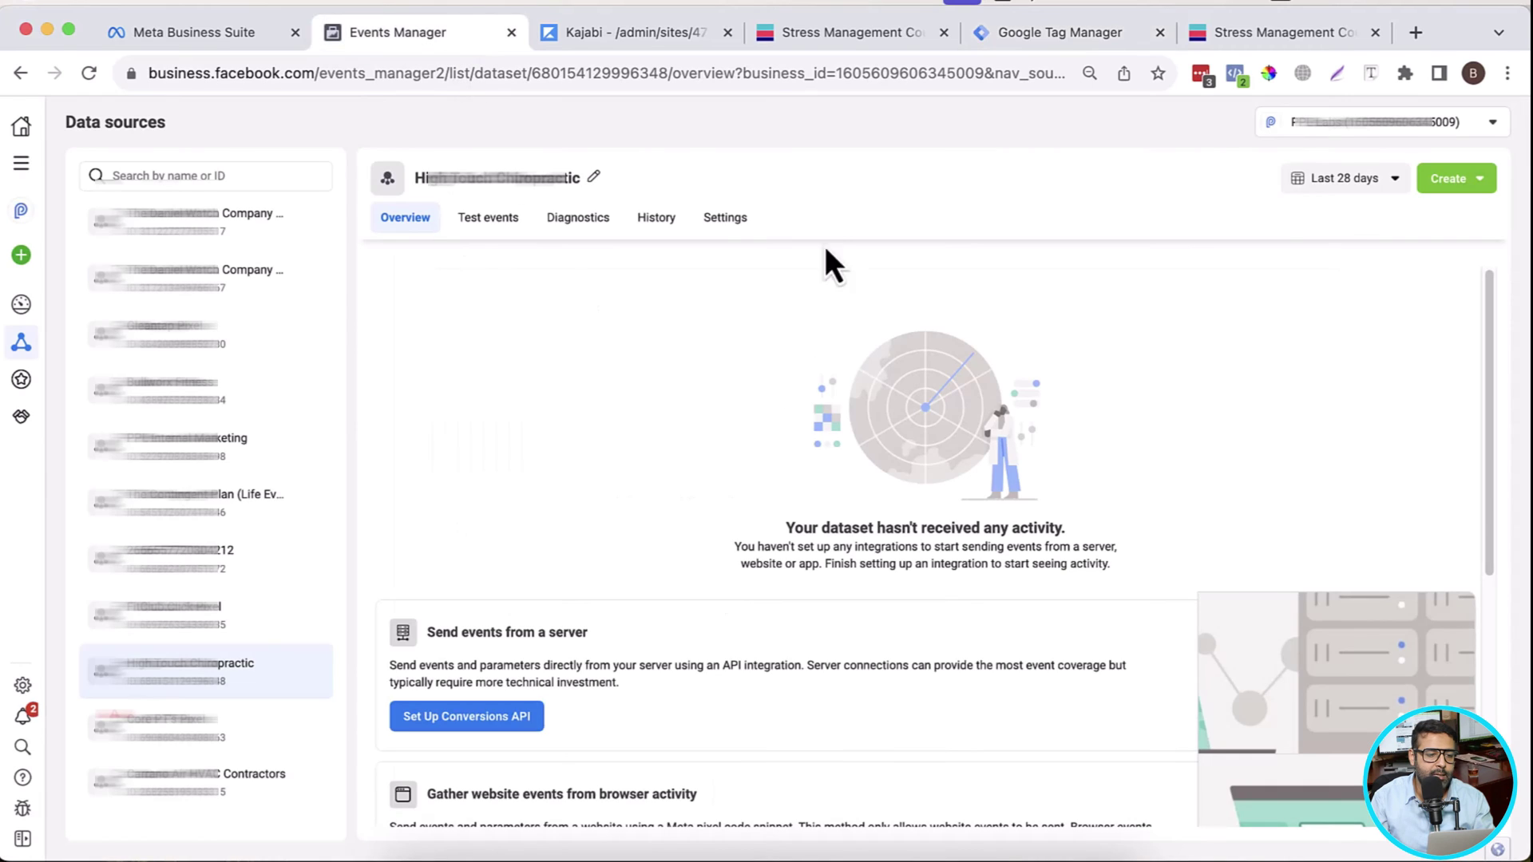
Step: Copy the Dataset ID from Events Manager Settings into the tag's Facebook Pixel ID(s) field
{"action": "scroll", "coordinate": [1146, 407], "scroll_direction": "down", "scroll_amount": 5}
{"action": "scroll", "coordinate": [1147, 530], "scroll_direction": "up", "scroll_amount": 5}
{"action": "left_click", "coordinate": [726, 228]}
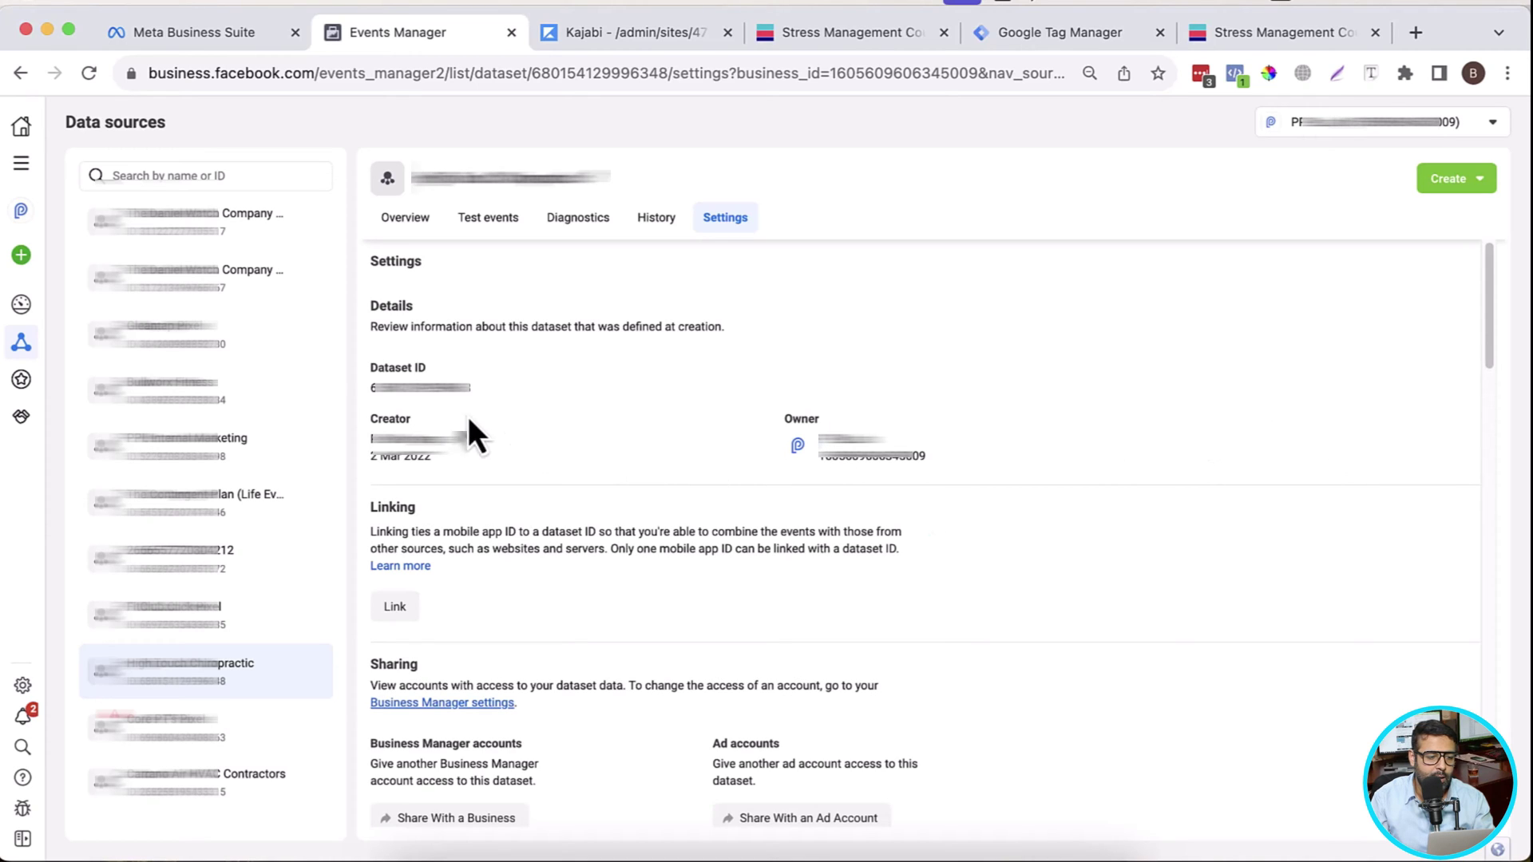
{"action": "left_click", "coordinate": [454, 399]}
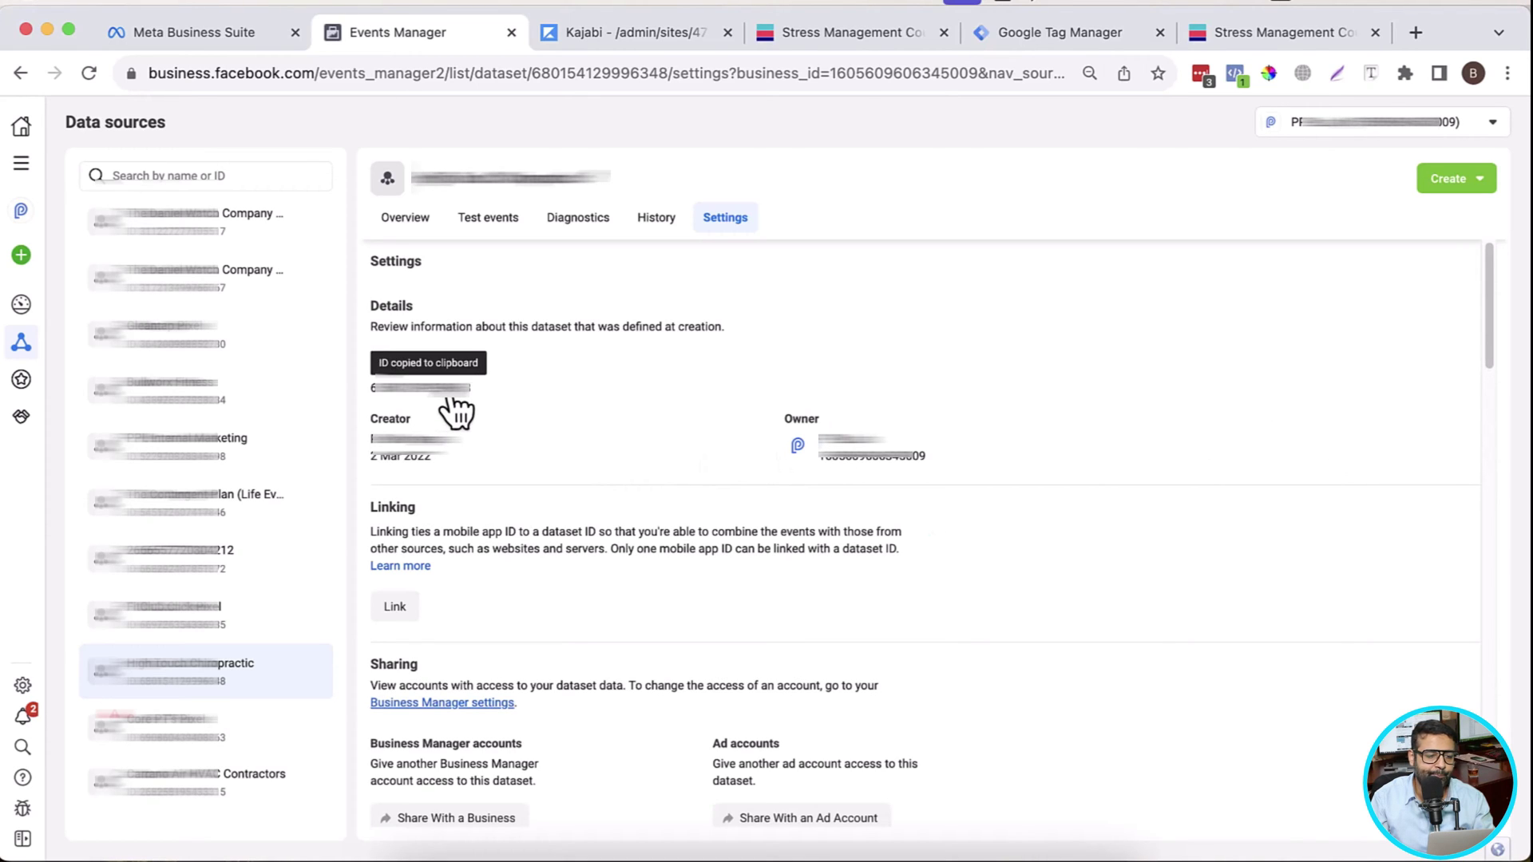
{"action": "left_click", "coordinate": [1095, 44]}
{"action": "key", "text": "super+v"}
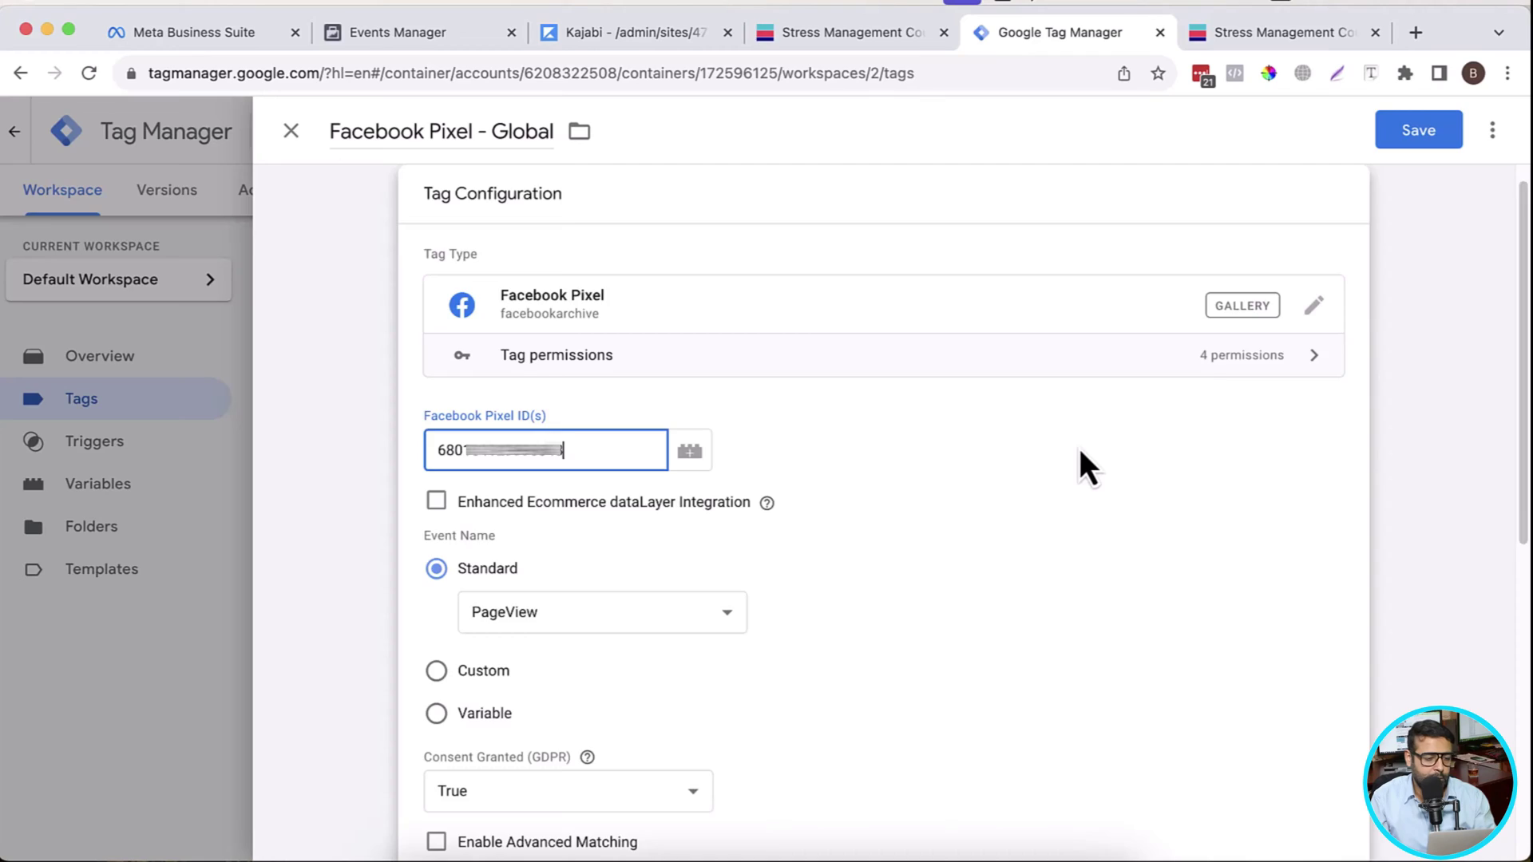
Step: Give Facebook Pixel - Global an All Pages trigger and save the tag
{"action": "scroll", "coordinate": [1077, 448], "scroll_direction": "down", "scroll_amount": 2}
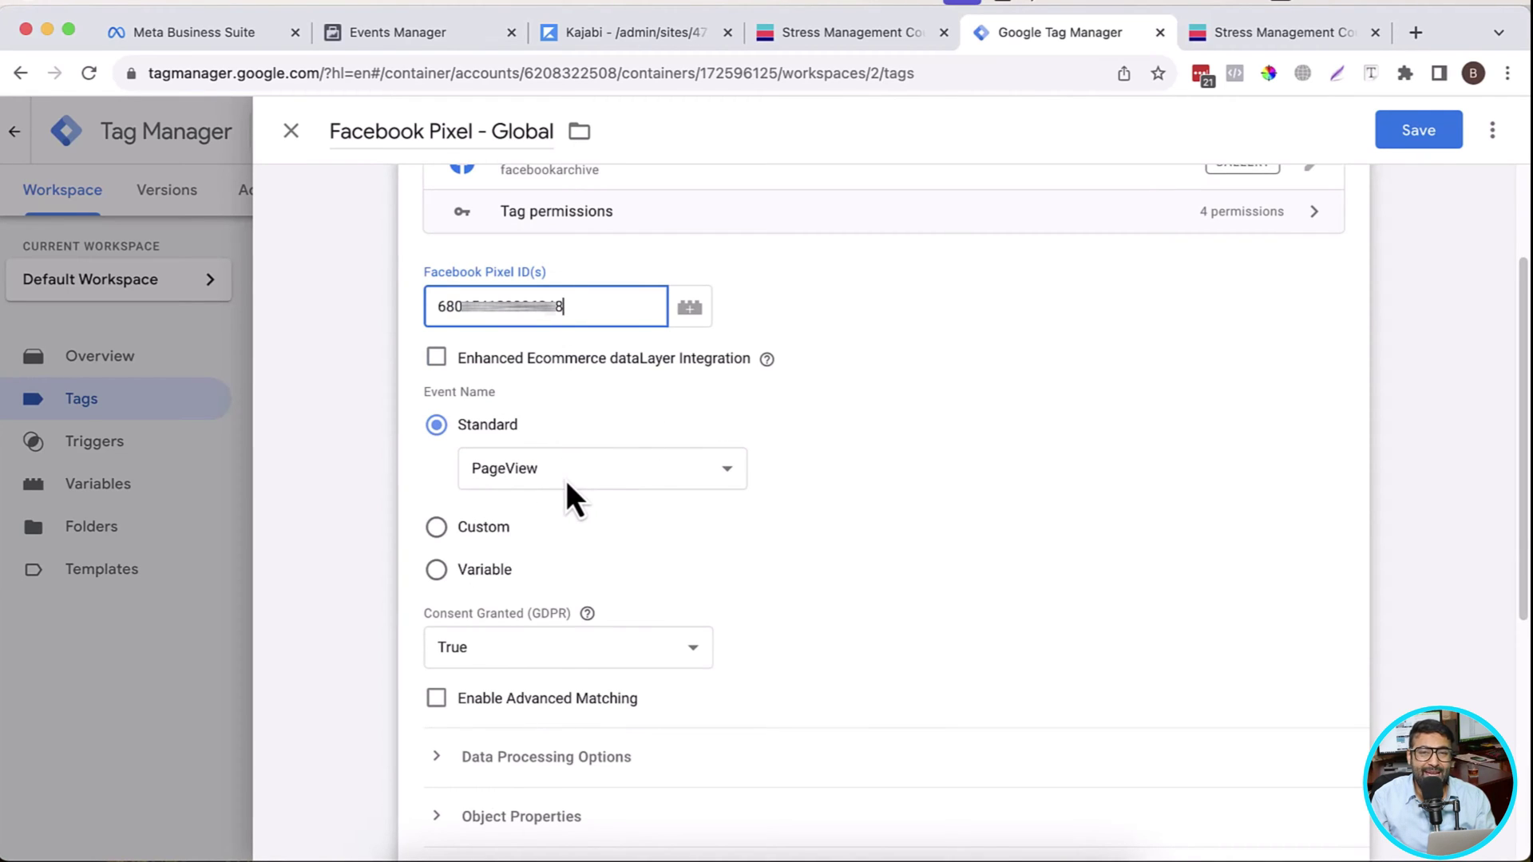
{"action": "scroll", "coordinate": [1095, 336], "scroll_direction": "down", "scroll_amount": 5}
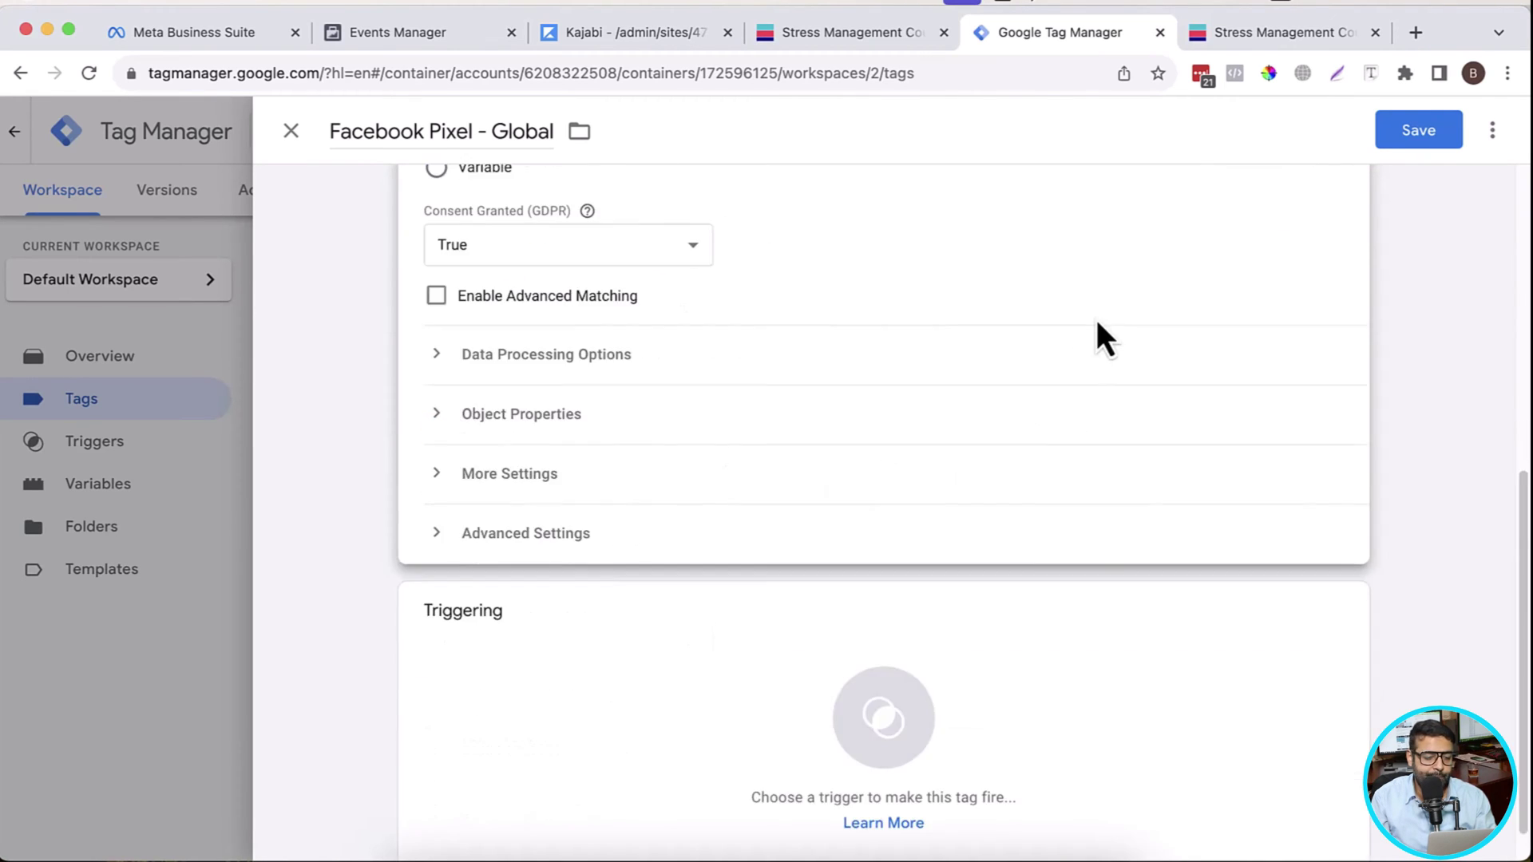
{"action": "left_click", "coordinate": [917, 634]}
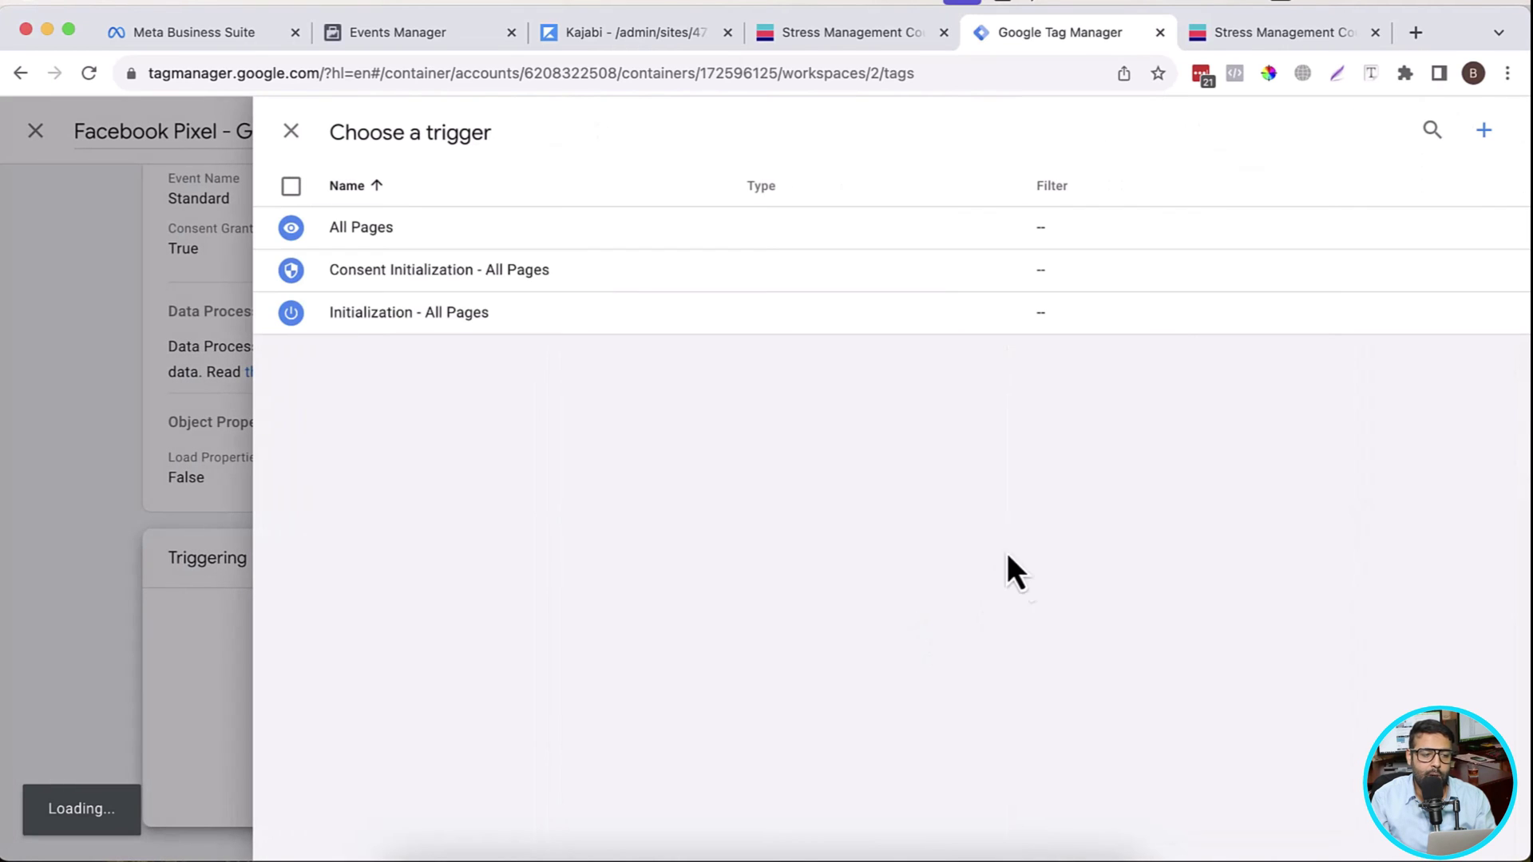
{"action": "left_click", "coordinate": [644, 242]}
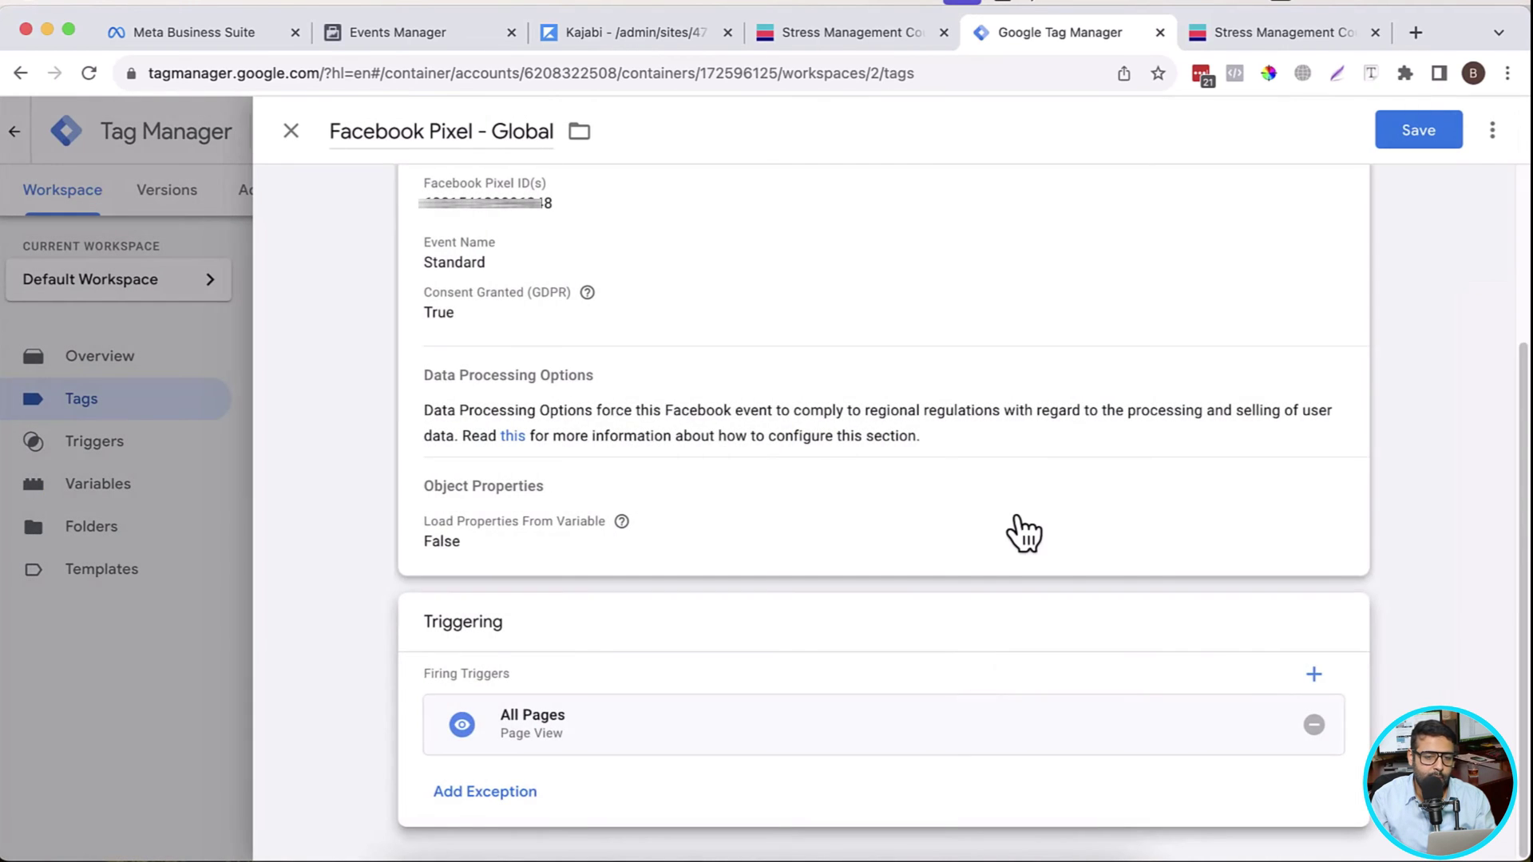
{"action": "scroll", "coordinate": [1014, 529], "scroll_direction": "up", "scroll_amount": 5}
{"action": "left_click", "coordinate": [1424, 136]}
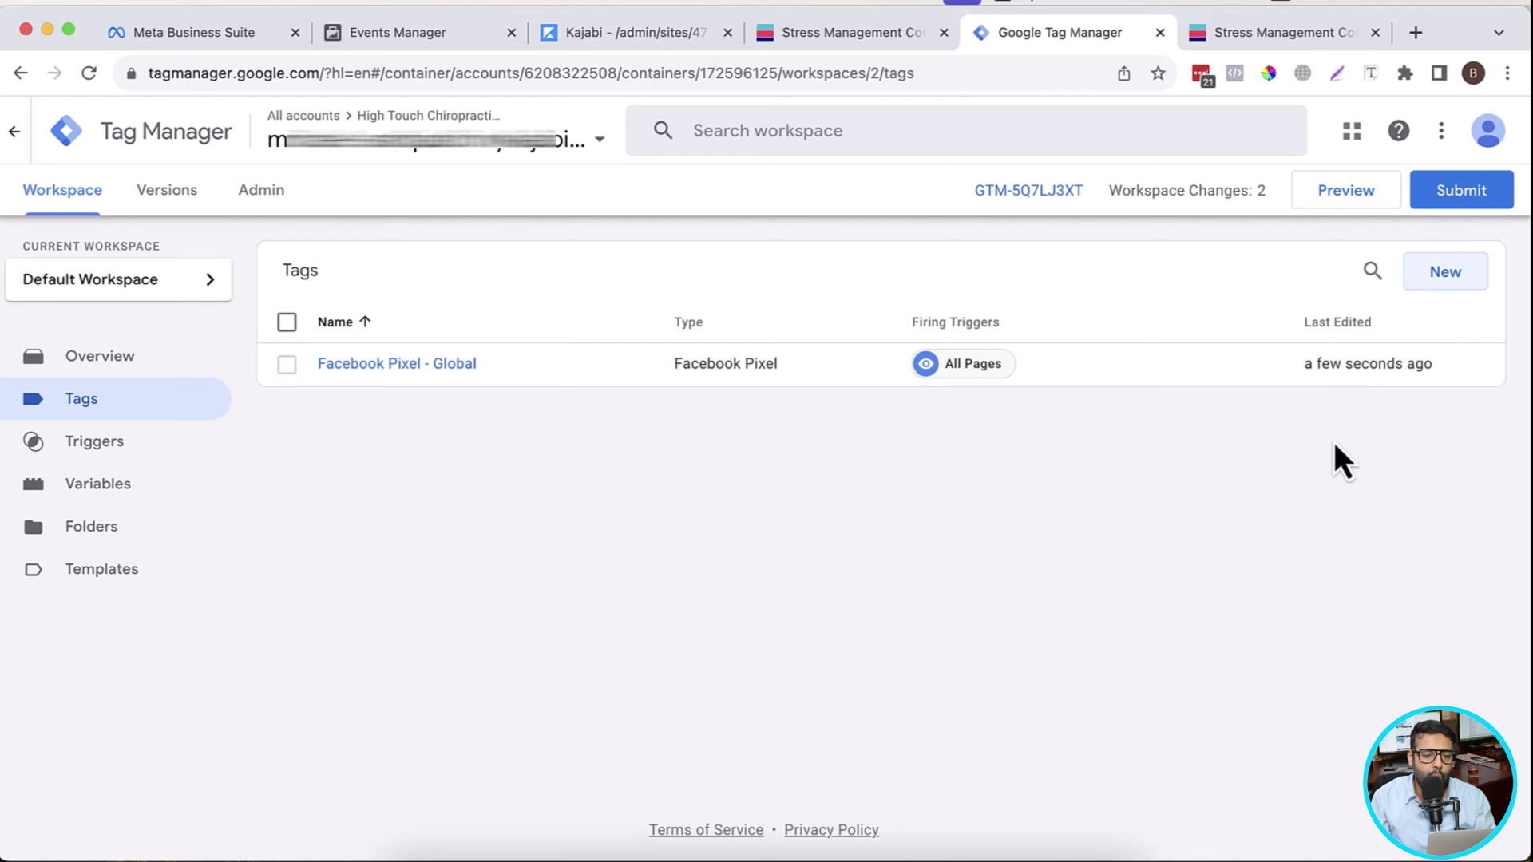
Step: Submit and publish the changes as Version 2 without a description, then start a new preview session
{"action": "left_click", "coordinate": [1453, 200]}
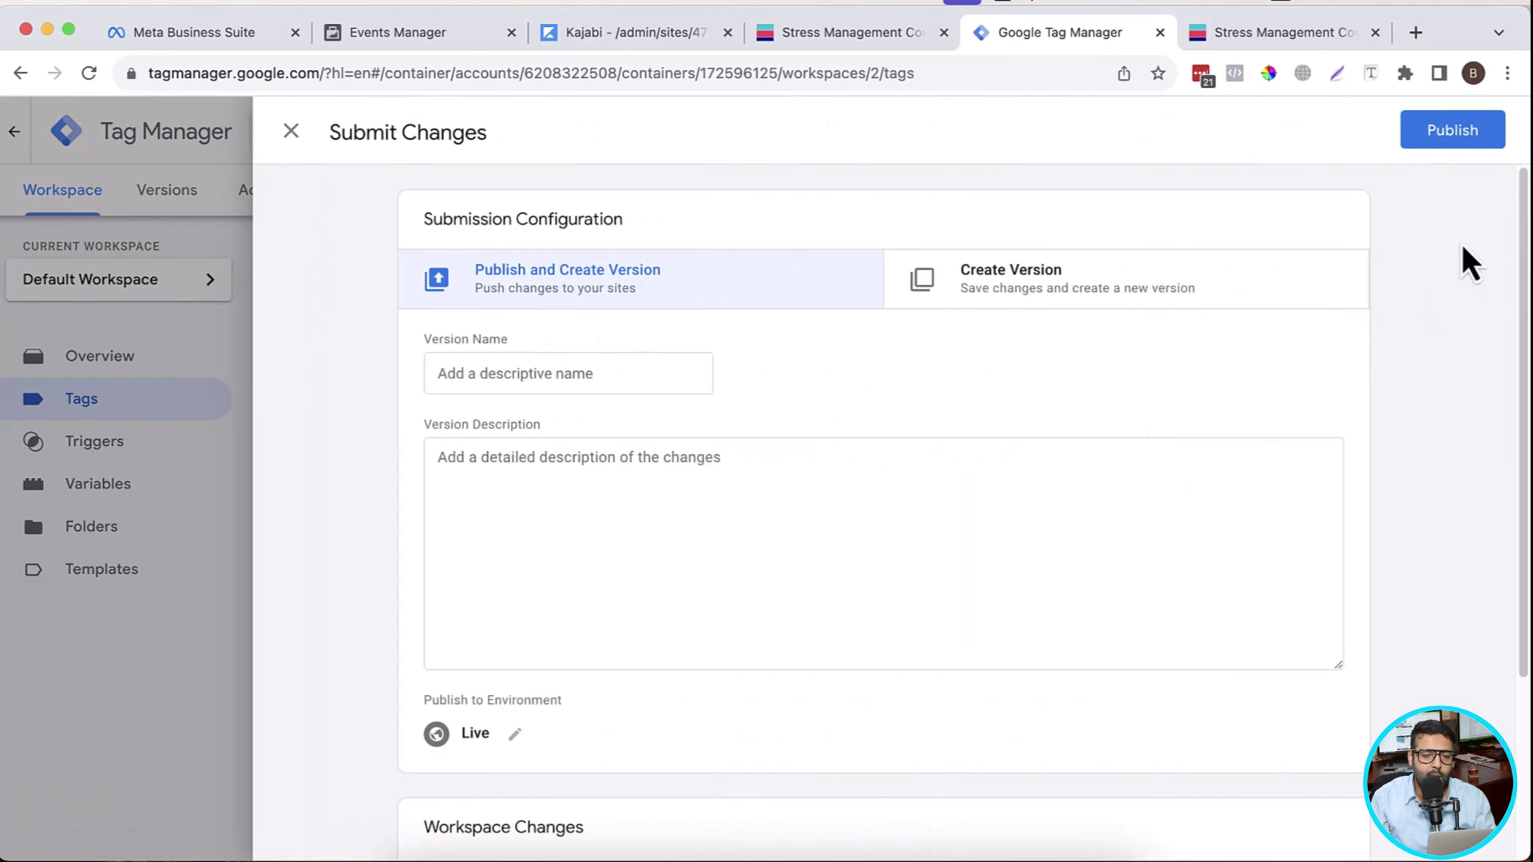
{"action": "left_click", "coordinate": [1470, 142]}
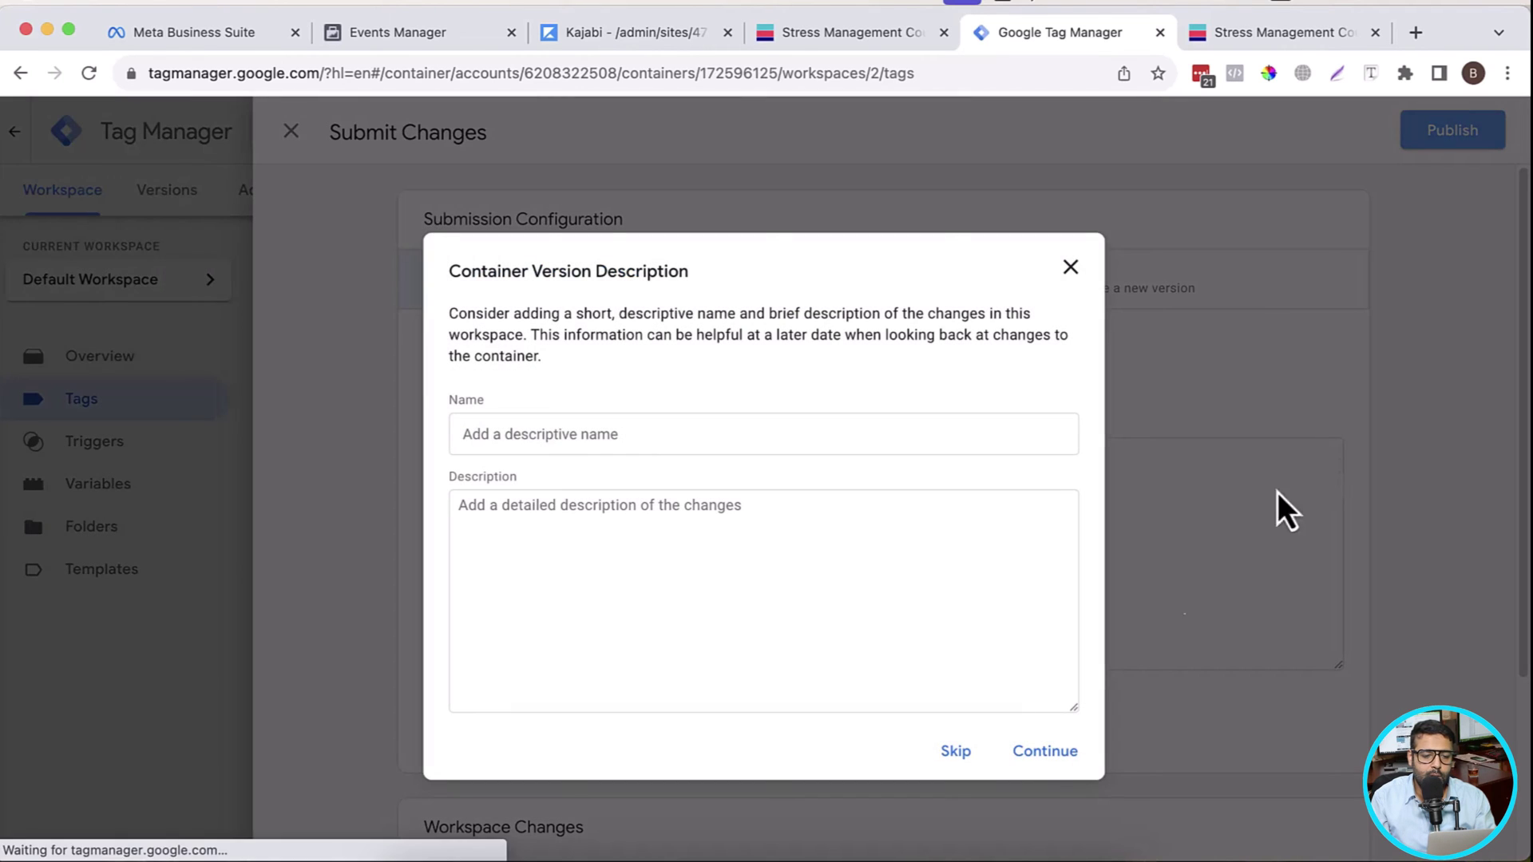
{"action": "left_click", "coordinate": [965, 763]}
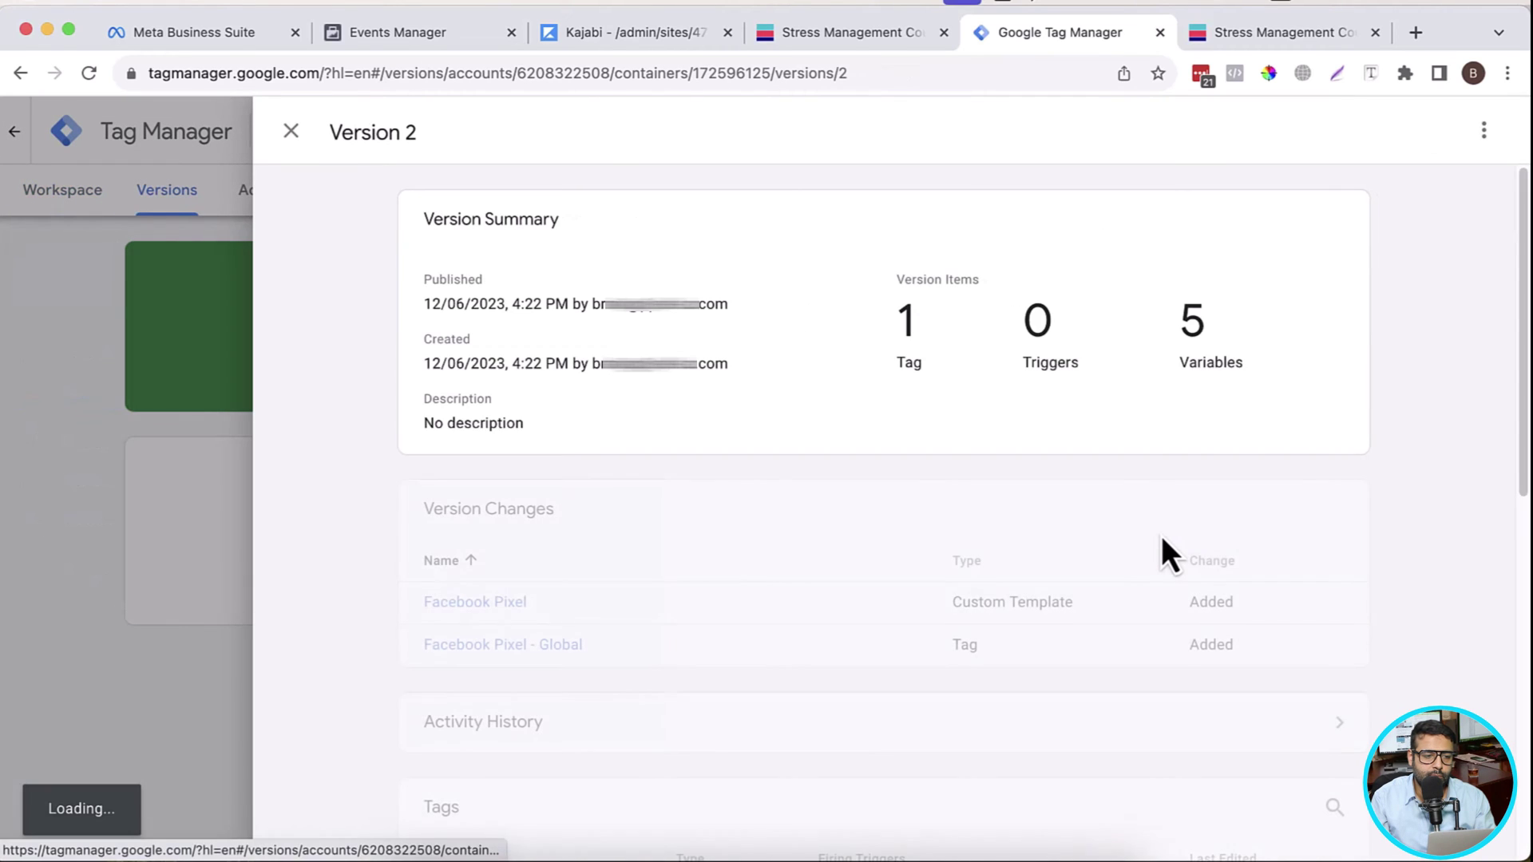
{"action": "left_click", "coordinate": [292, 134]}
{"action": "left_click", "coordinate": [49, 192]}
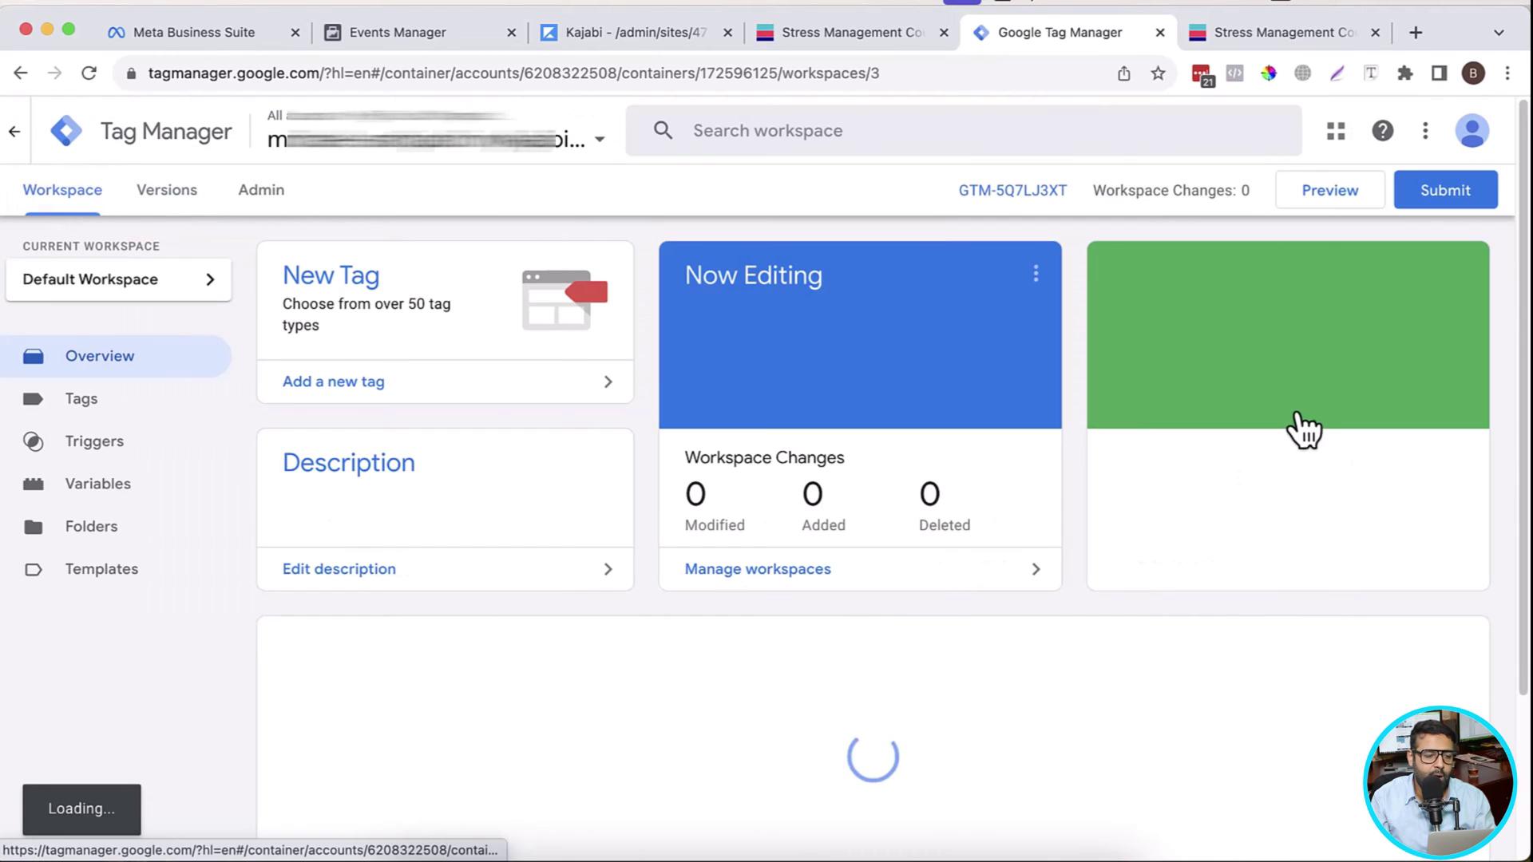
{"action": "left_click", "coordinate": [1324, 196]}
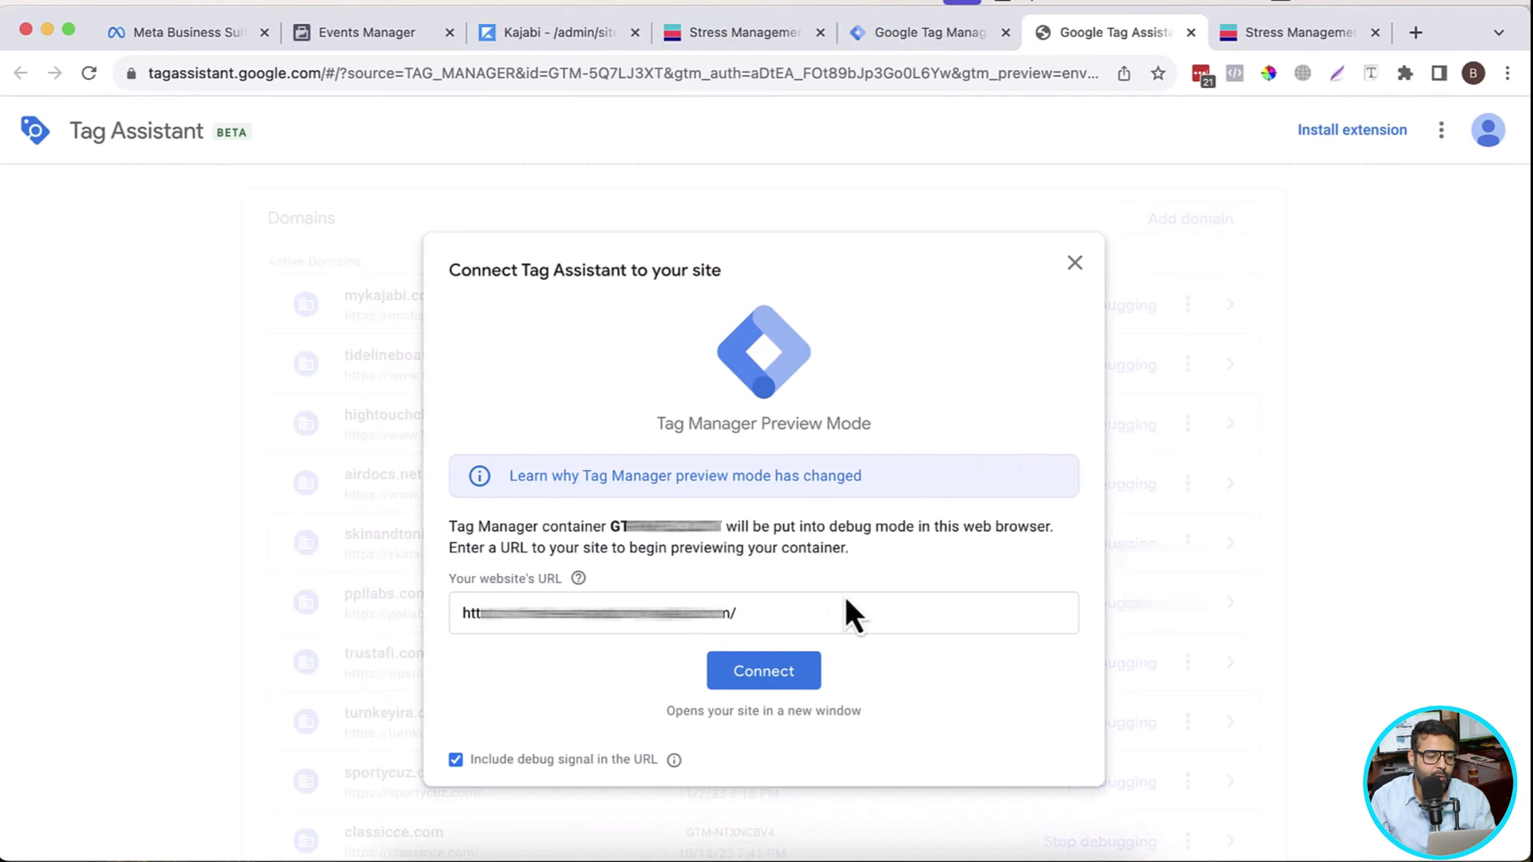
Step: Connect Tag Assistant to the Kajabi site and verify Facebook Pixel - Global fired once with PageView
{"action": "left_click", "coordinate": [803, 688]}
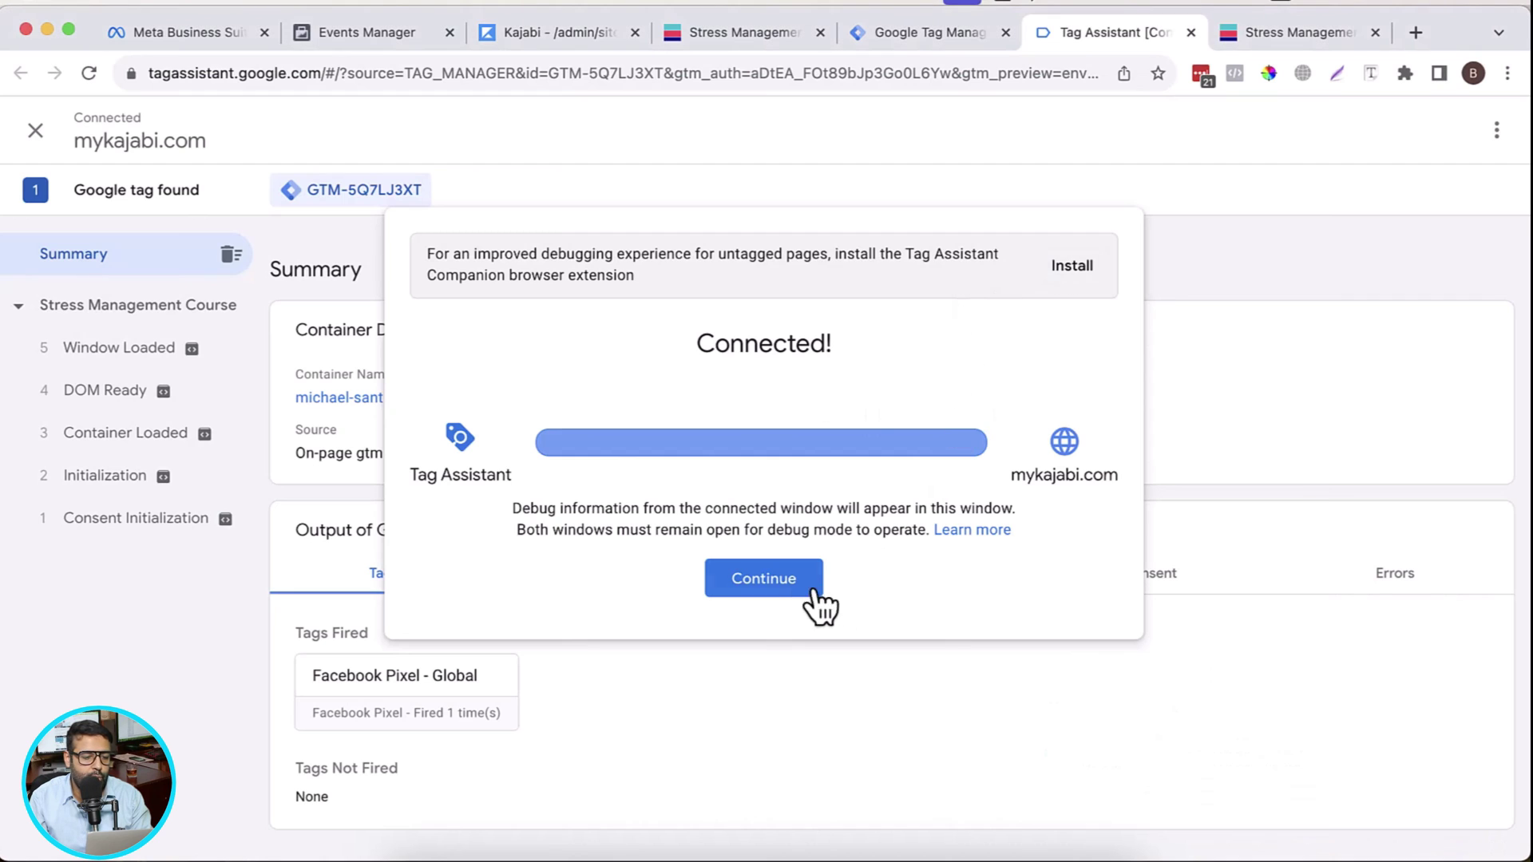
{"action": "left_click", "coordinate": [759, 575]}
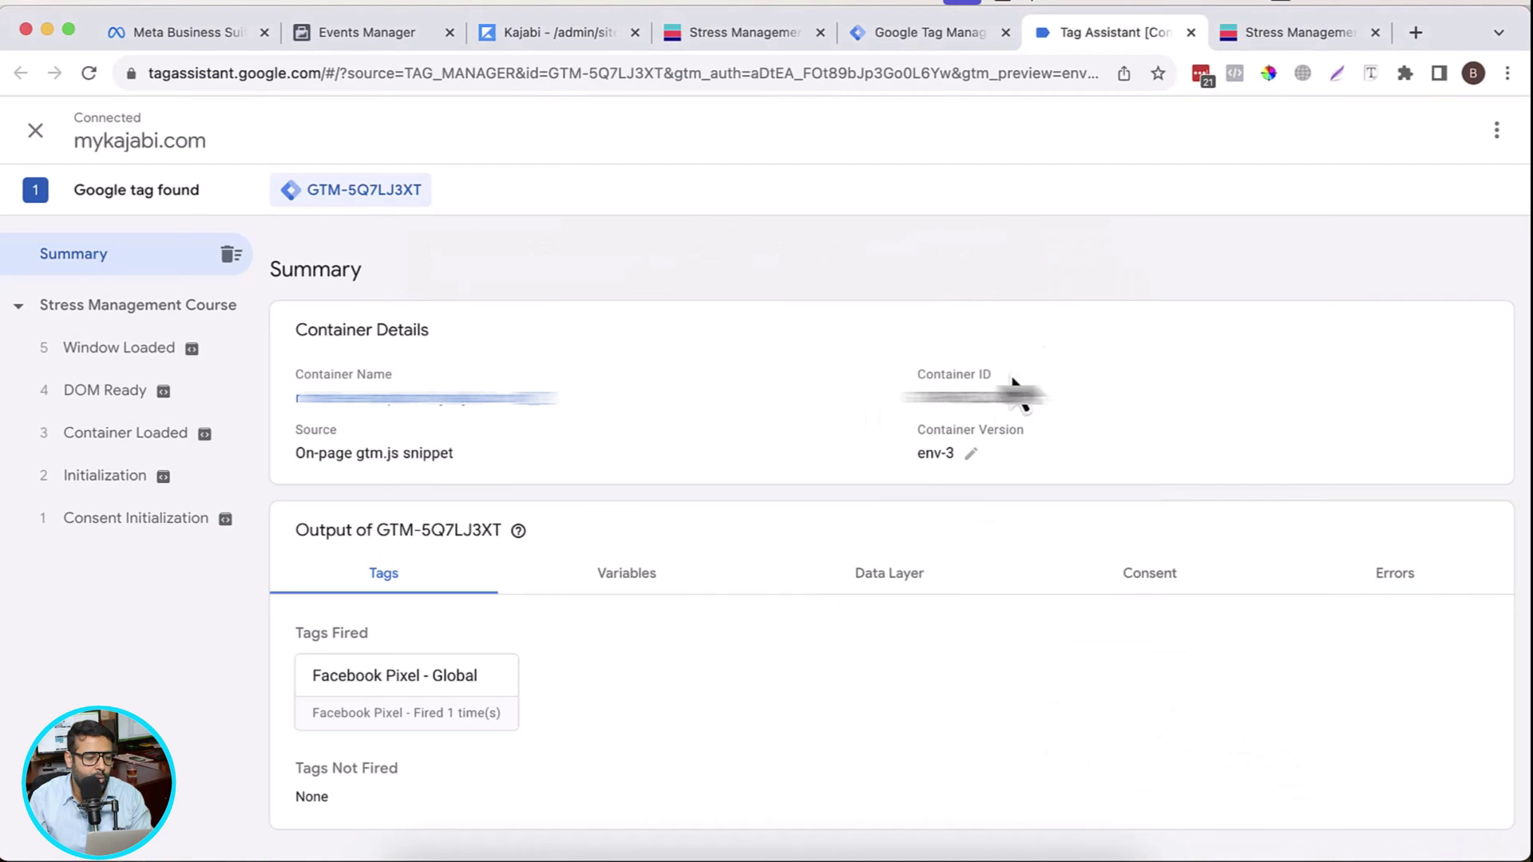
{"action": "left_click", "coordinate": [421, 707]}
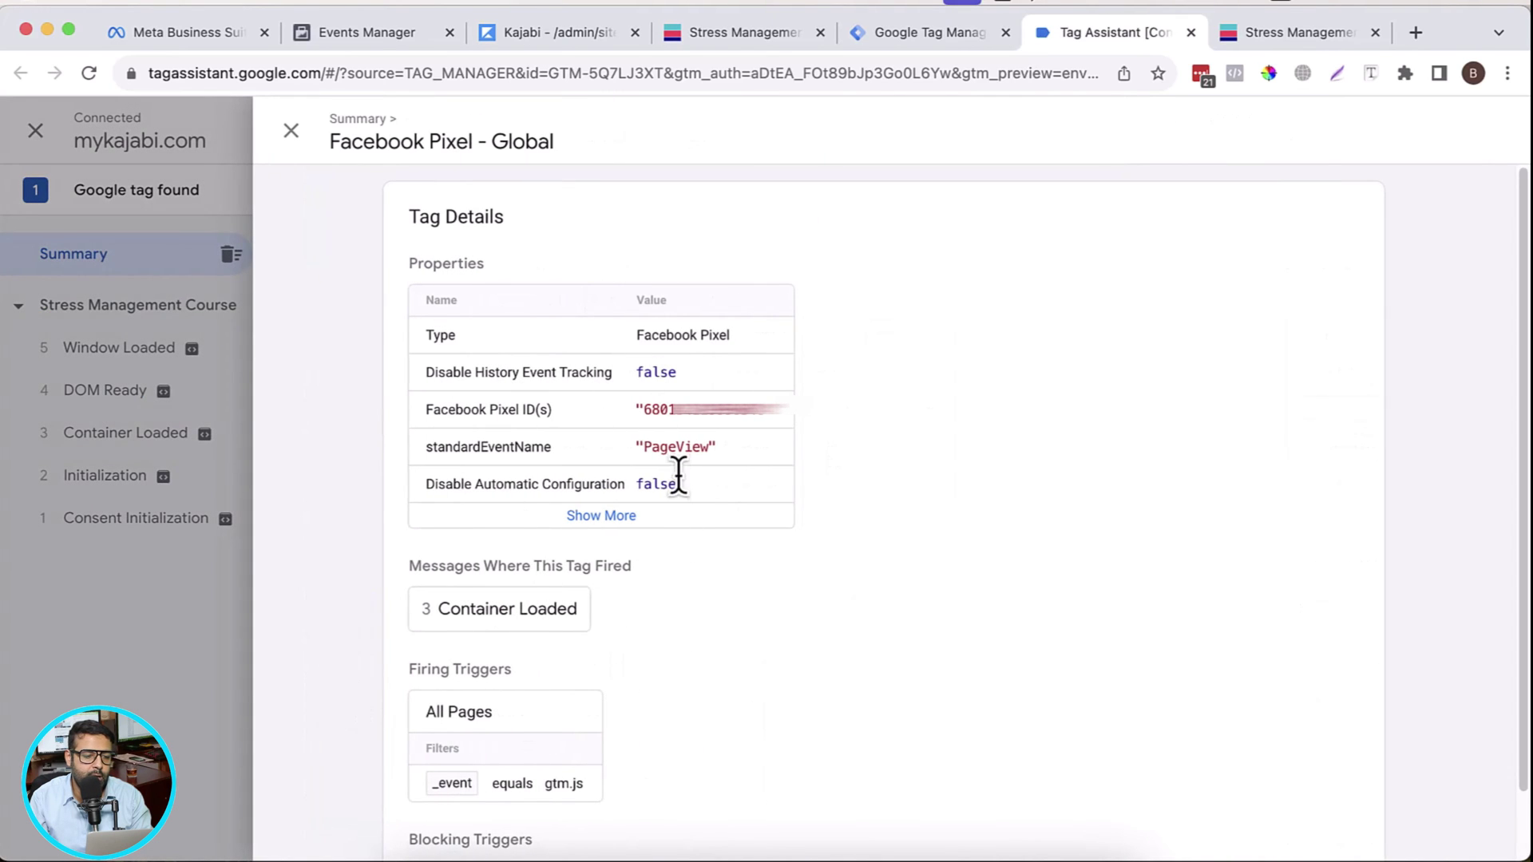
{"action": "left_click_drag", "start_coordinate": [646, 451], "coordinate": [703, 452]}
{"action": "left_click", "coordinate": [292, 136]}
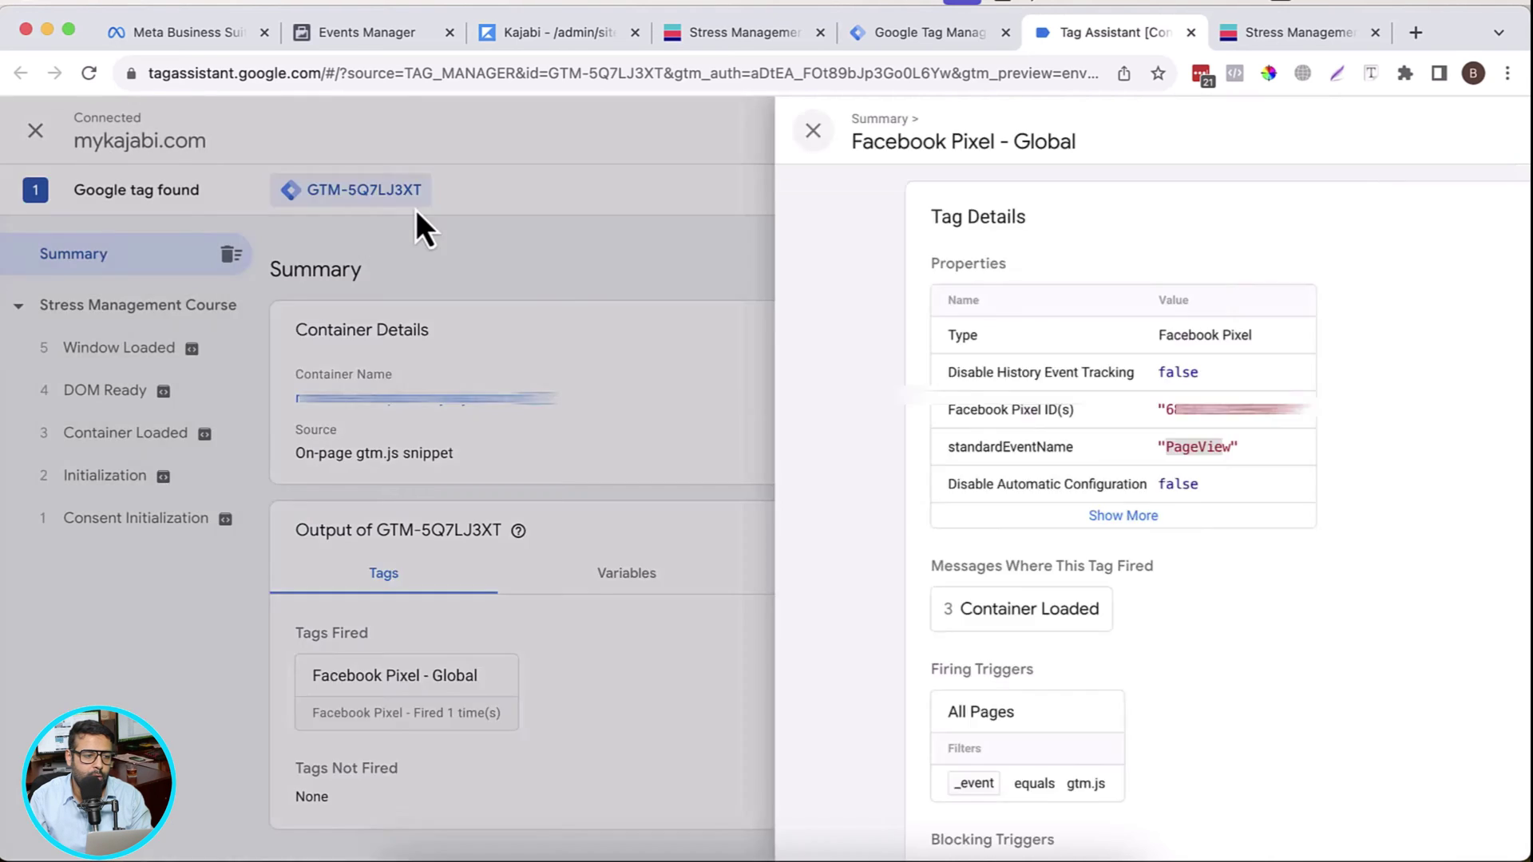
{"action": "left_click", "coordinate": [35, 131]}
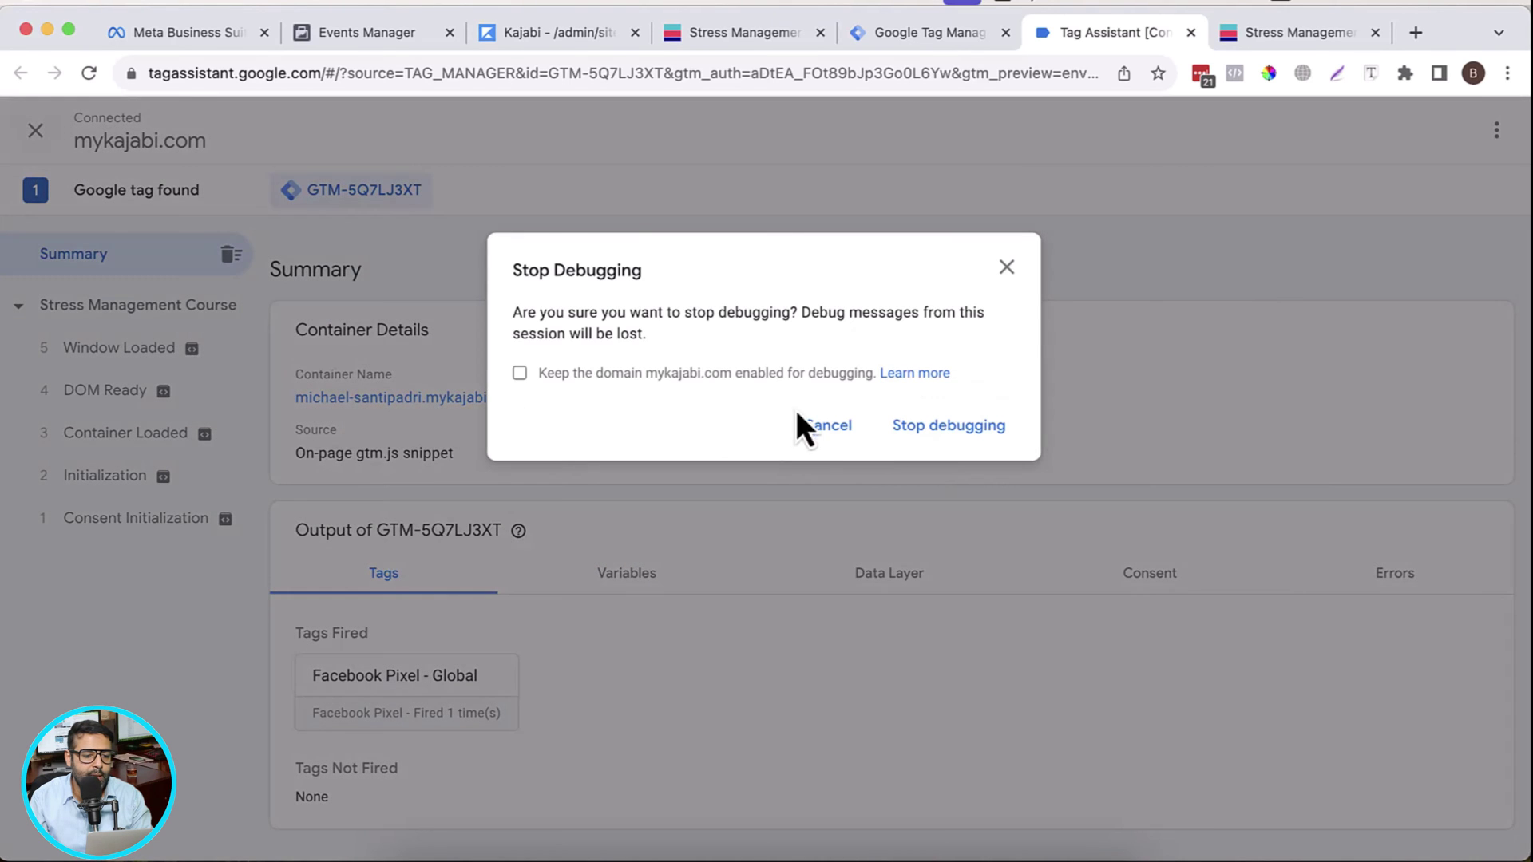
{"action": "left_click", "coordinate": [1008, 268]}
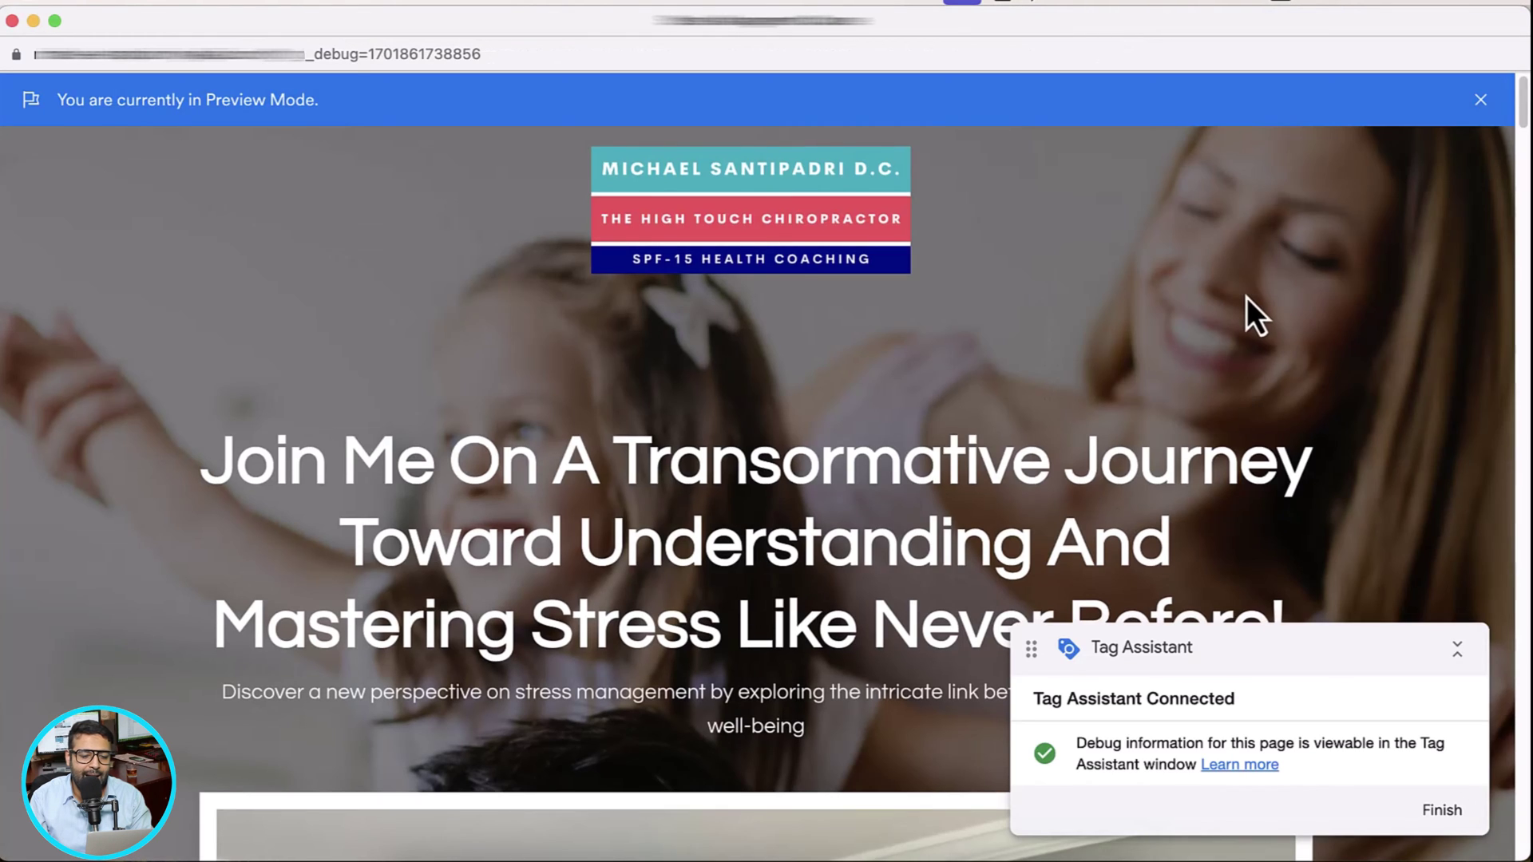
Step: Scroll to the pricing section and choose REGISTER NOW for the Stresstrated Monthly plan
{"action": "scroll", "coordinate": [1224, 250], "scroll_direction": "down", "scroll_amount": 15}
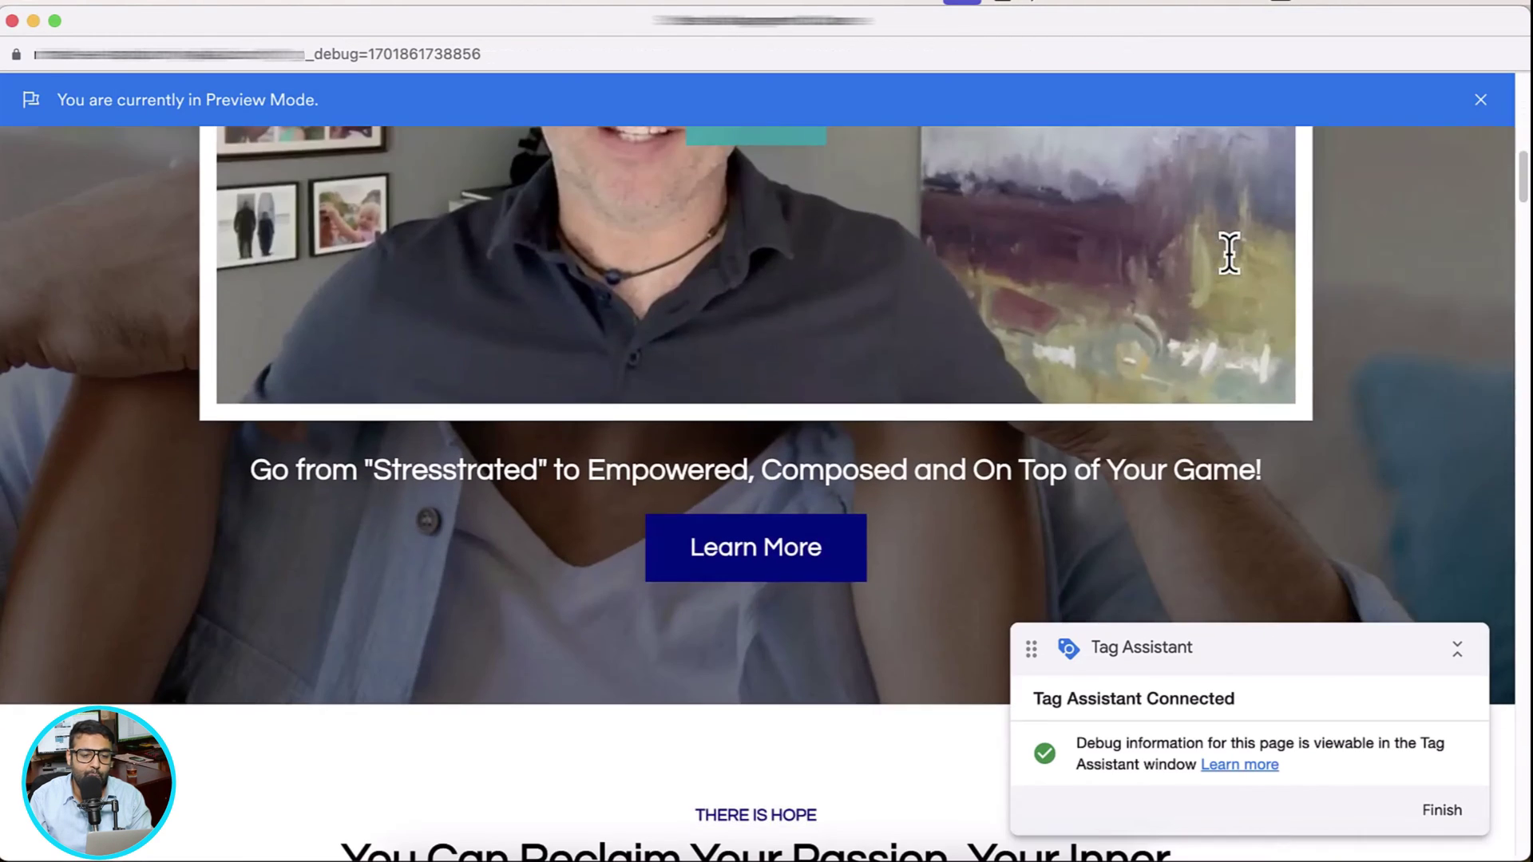
{"action": "scroll", "coordinate": [1368, 254], "scroll_direction": "down", "scroll_amount": 3}
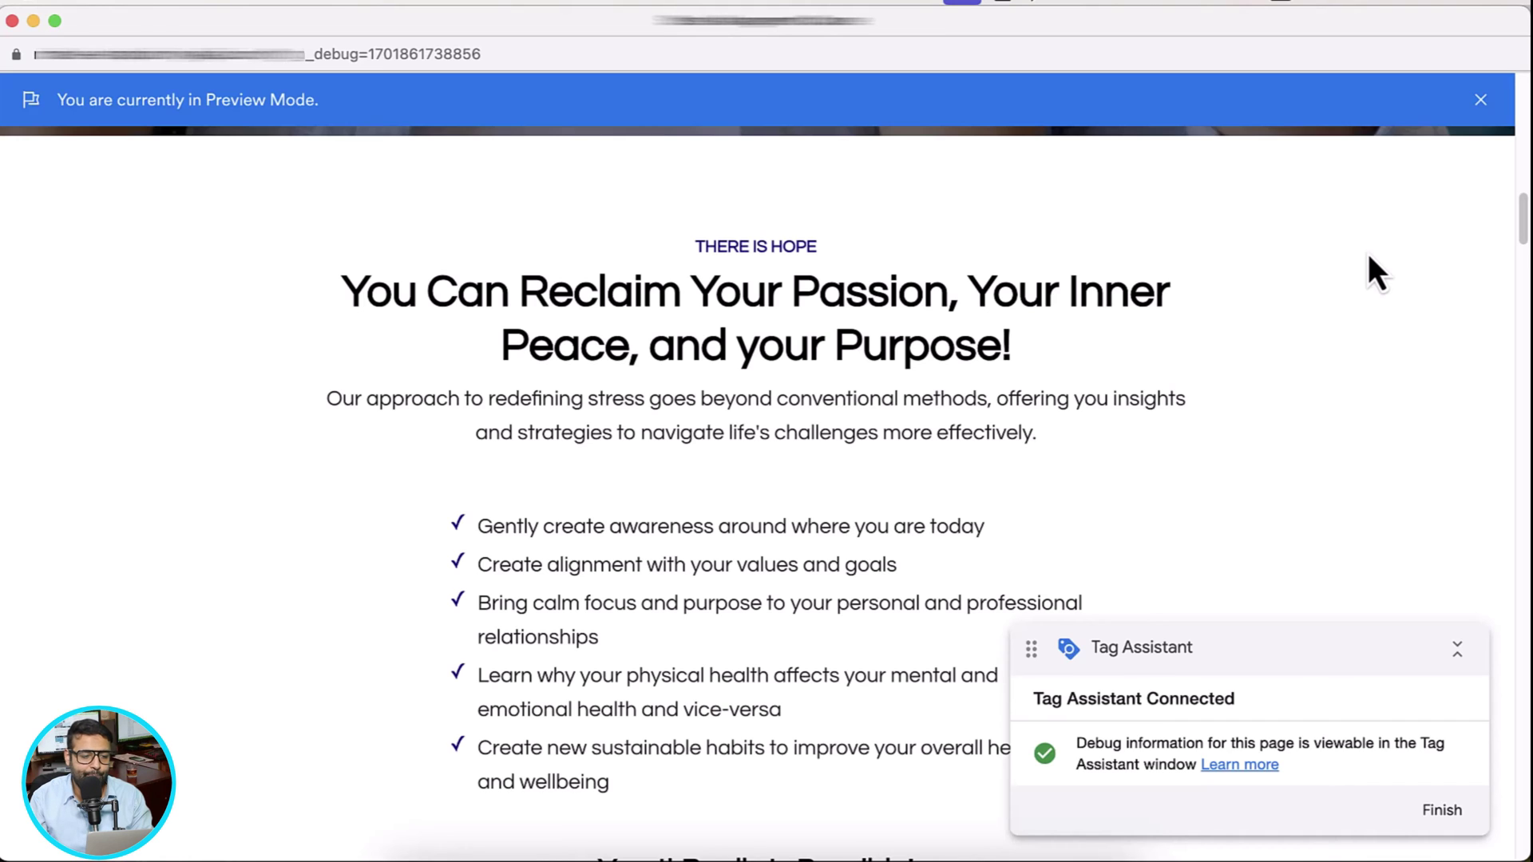
{"action": "scroll", "coordinate": [1367, 252], "scroll_direction": "down", "scroll_amount": 20}
{"action": "scroll", "coordinate": [1364, 237], "scroll_direction": "down", "scroll_amount": 7}
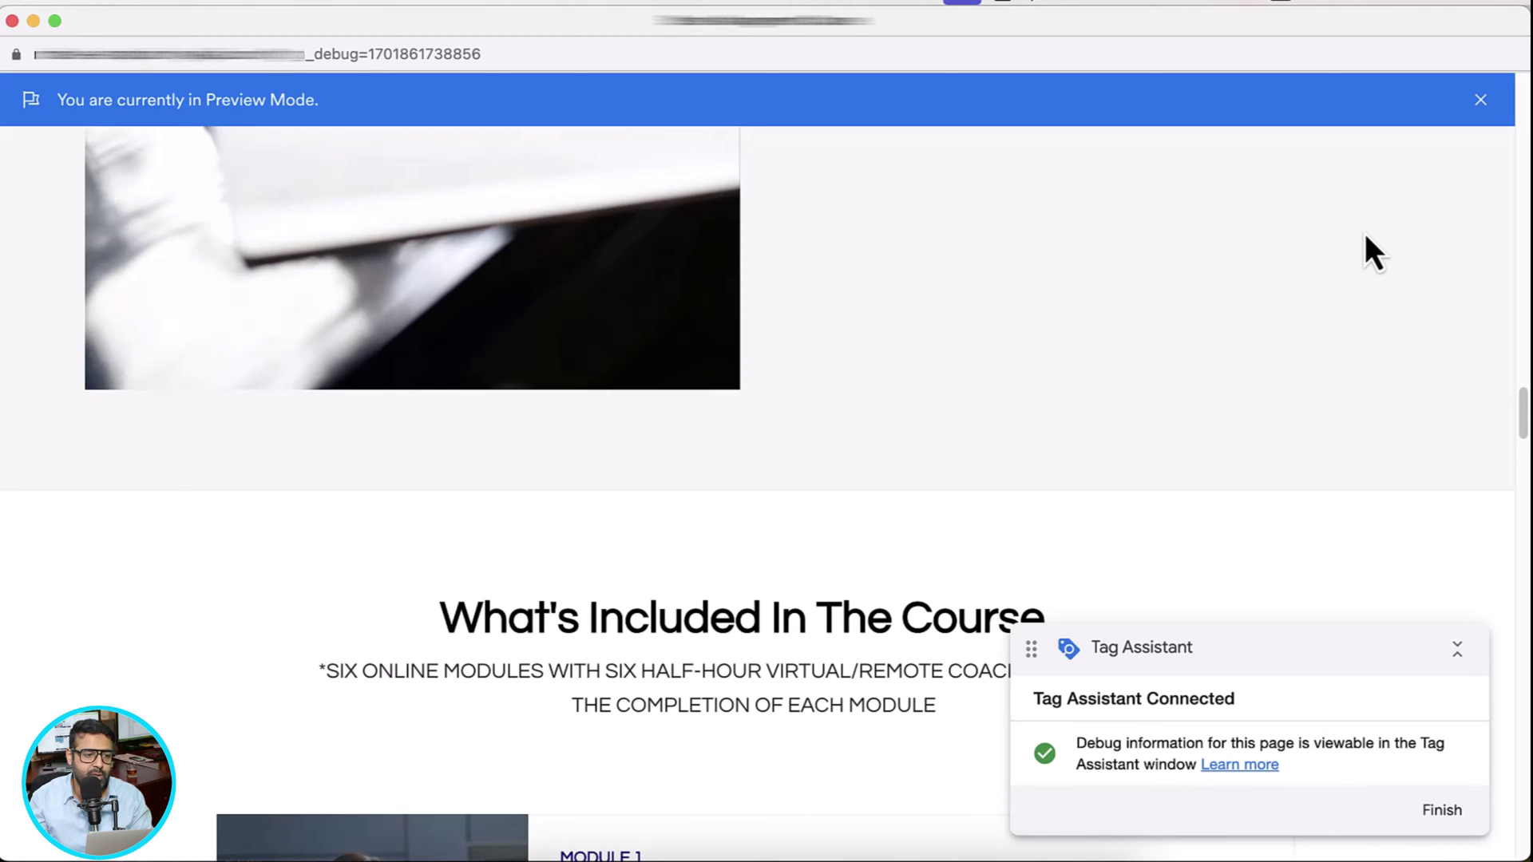
{"action": "scroll", "coordinate": [1365, 236], "scroll_direction": "down", "scroll_amount": 20}
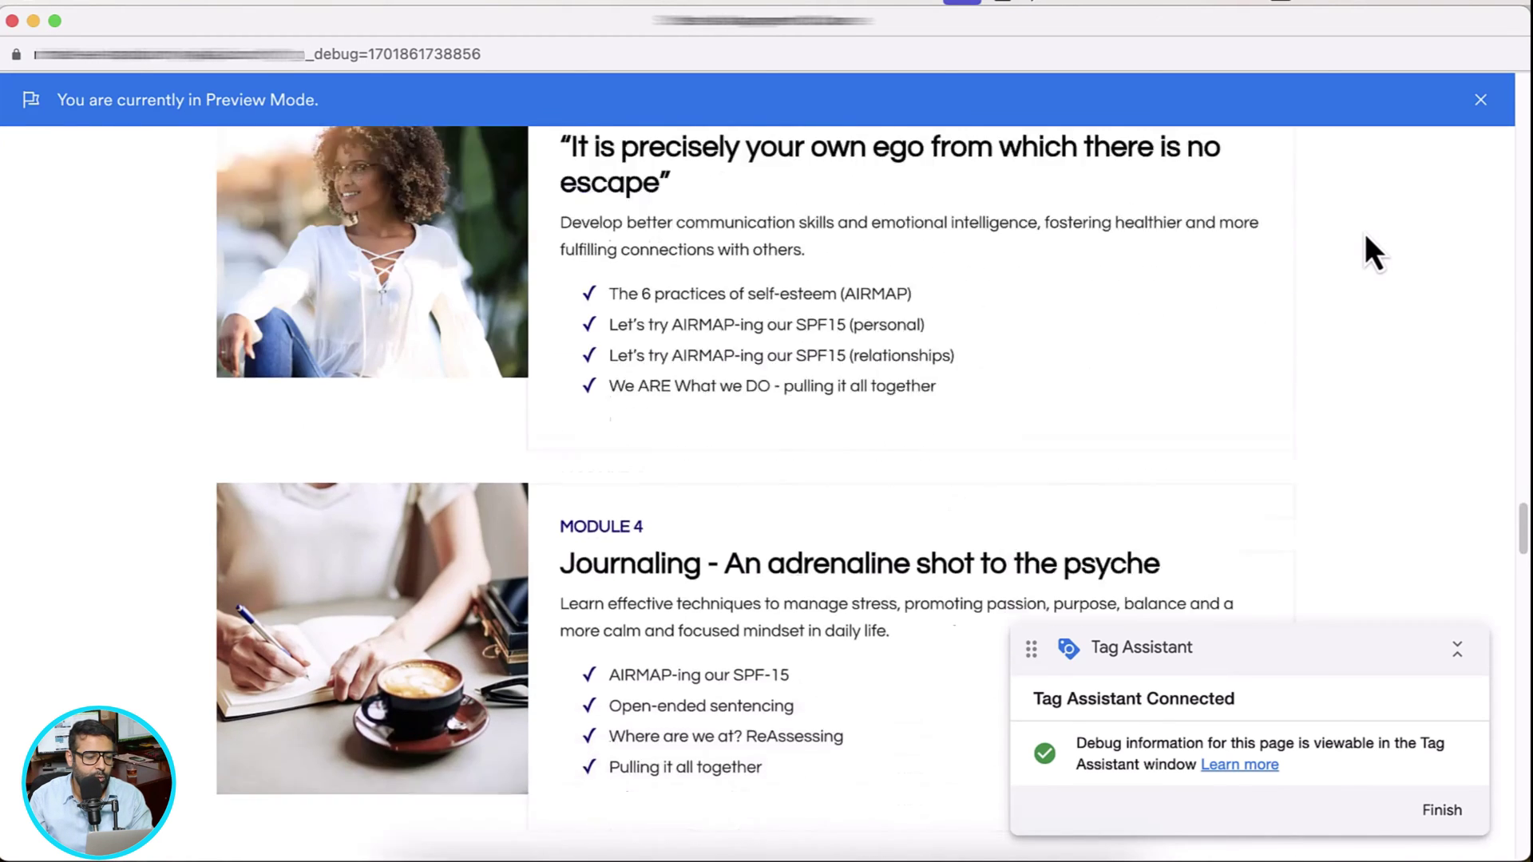
{"action": "scroll", "coordinate": [1364, 233], "scroll_direction": "down", "scroll_amount": 20}
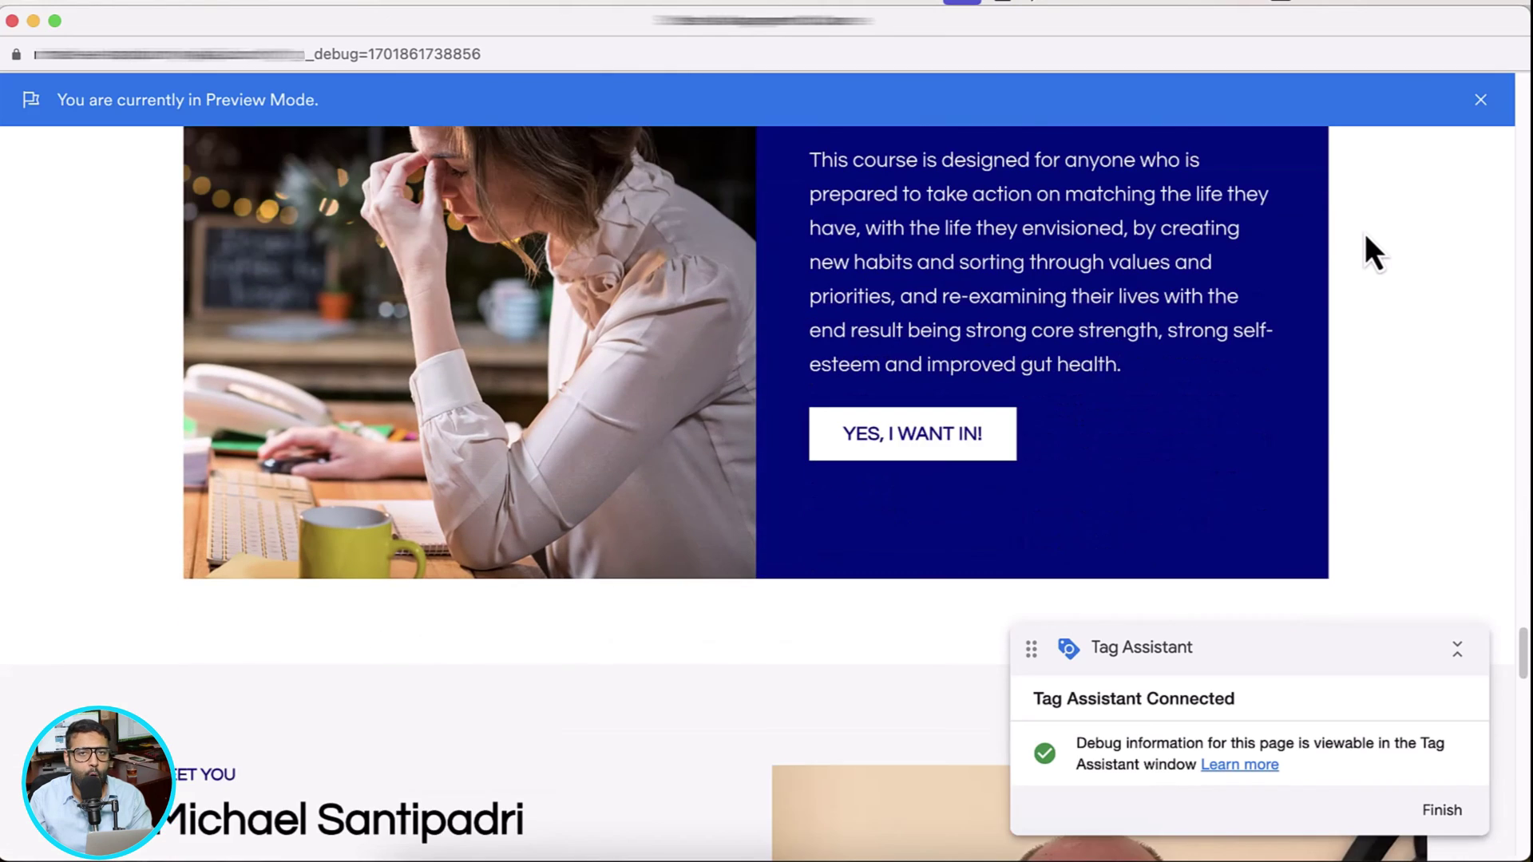
{"action": "scroll", "coordinate": [1366, 237], "scroll_direction": "down", "scroll_amount": 5}
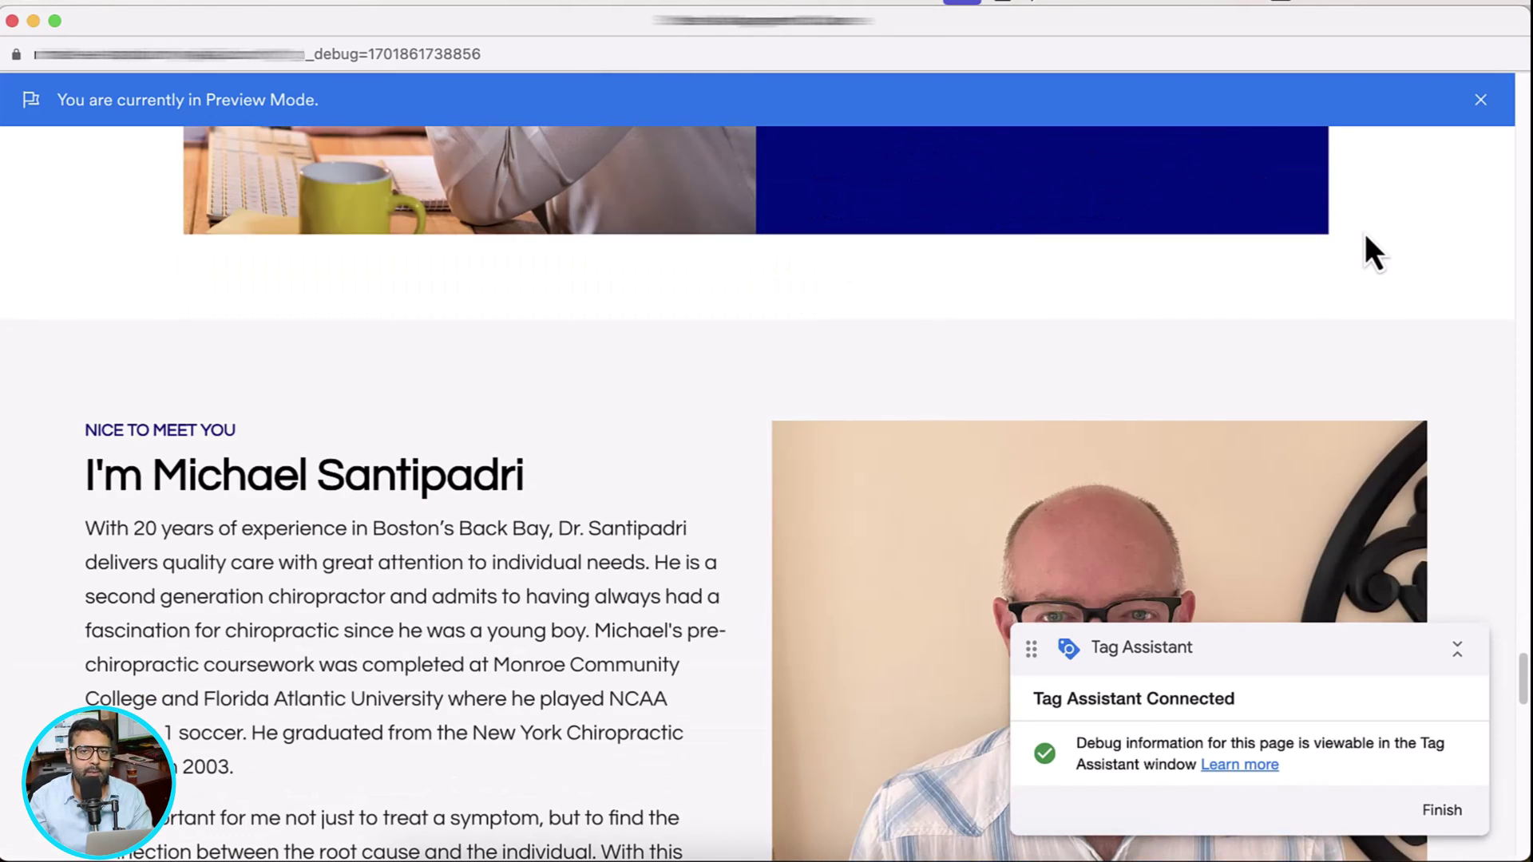
{"action": "scroll", "coordinate": [1365, 236], "scroll_direction": "down", "scroll_amount": 19}
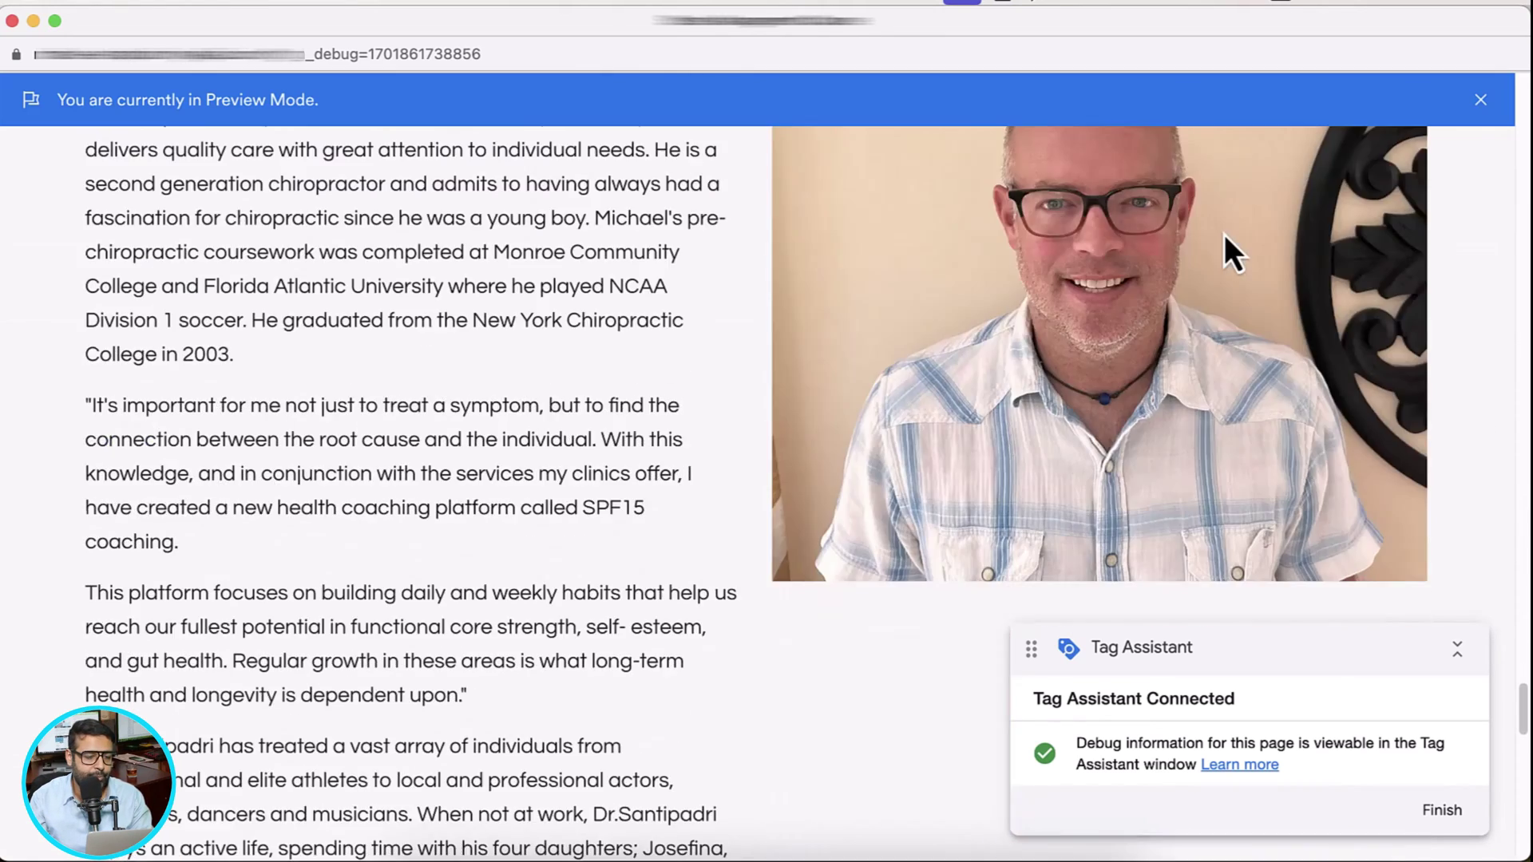
{"action": "scroll", "coordinate": [1129, 332], "scroll_direction": "down", "scroll_amount": 6}
{"action": "scroll", "coordinate": [457, 556], "scroll_direction": "up", "scroll_amount": 3}
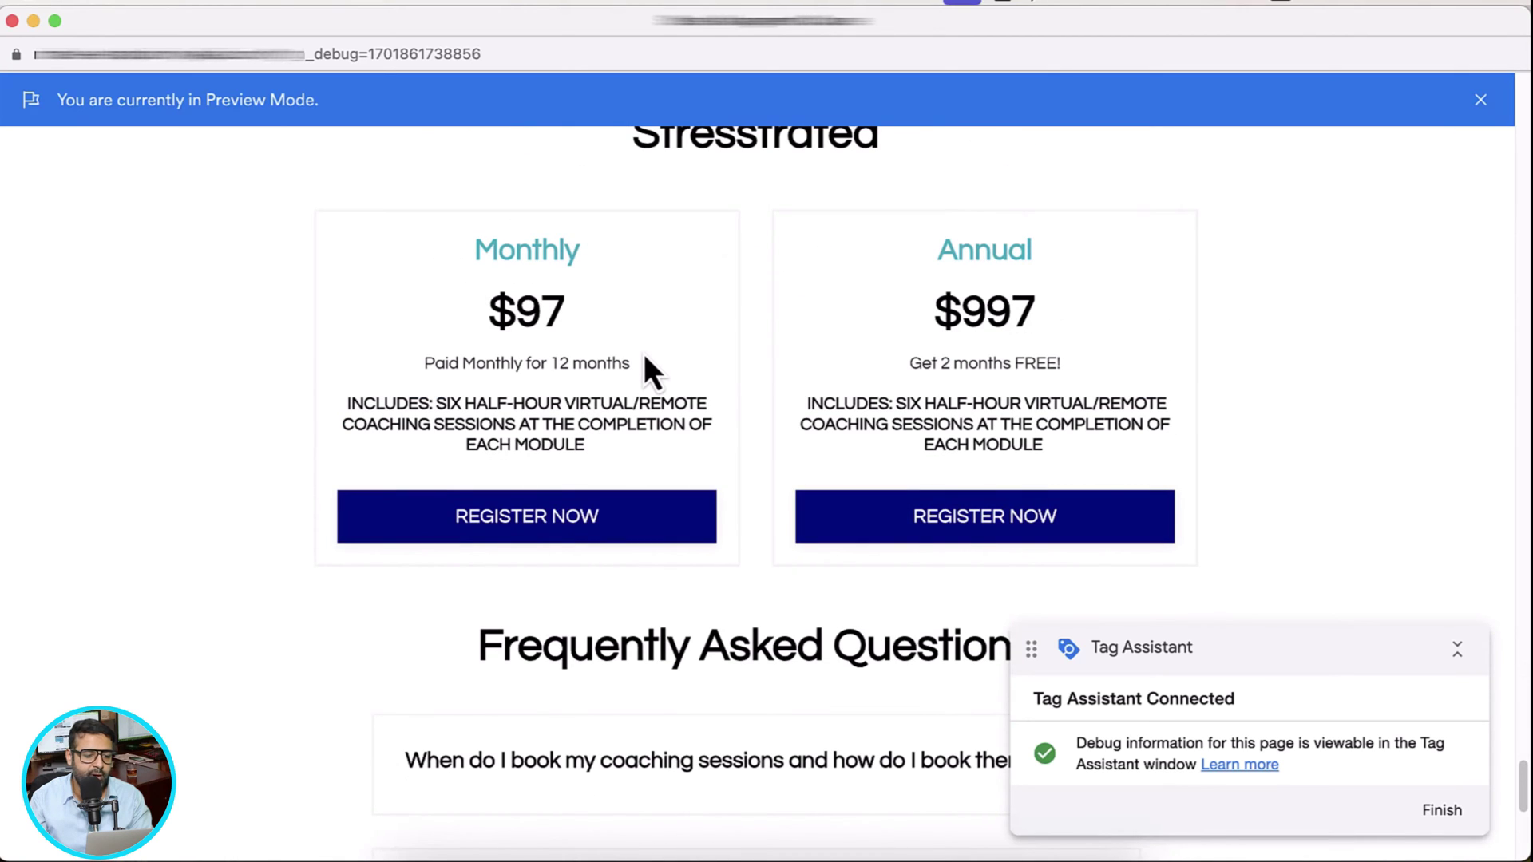
{"action": "left_click", "coordinate": [620, 530]}
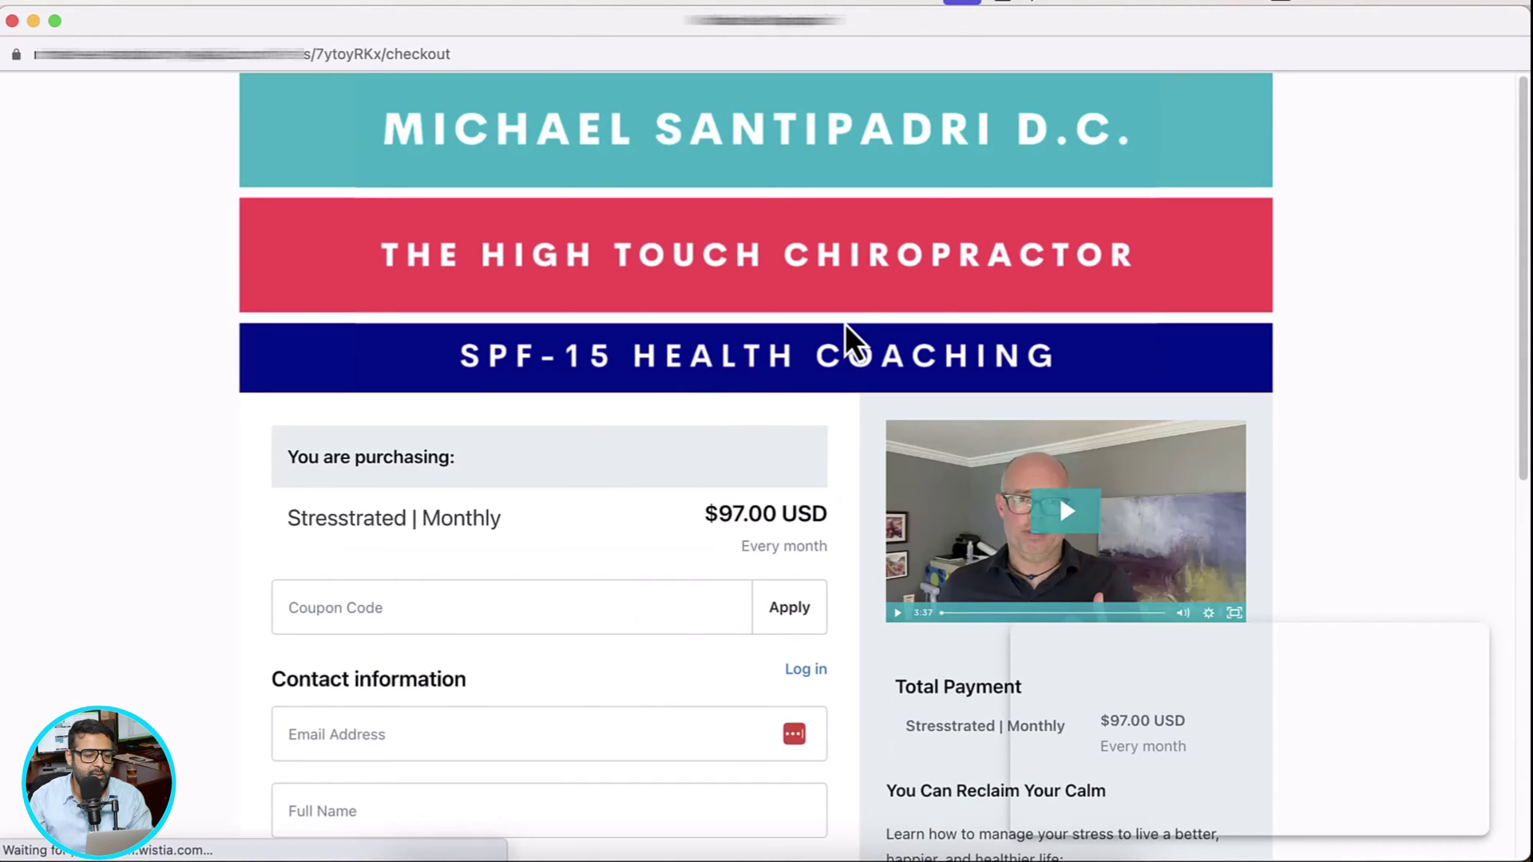
Step: Apply the 100% off coupon so the checkout total drops to $0.00
{"action": "scroll", "coordinate": [844, 324], "scroll_direction": "down", "scroll_amount": 5}
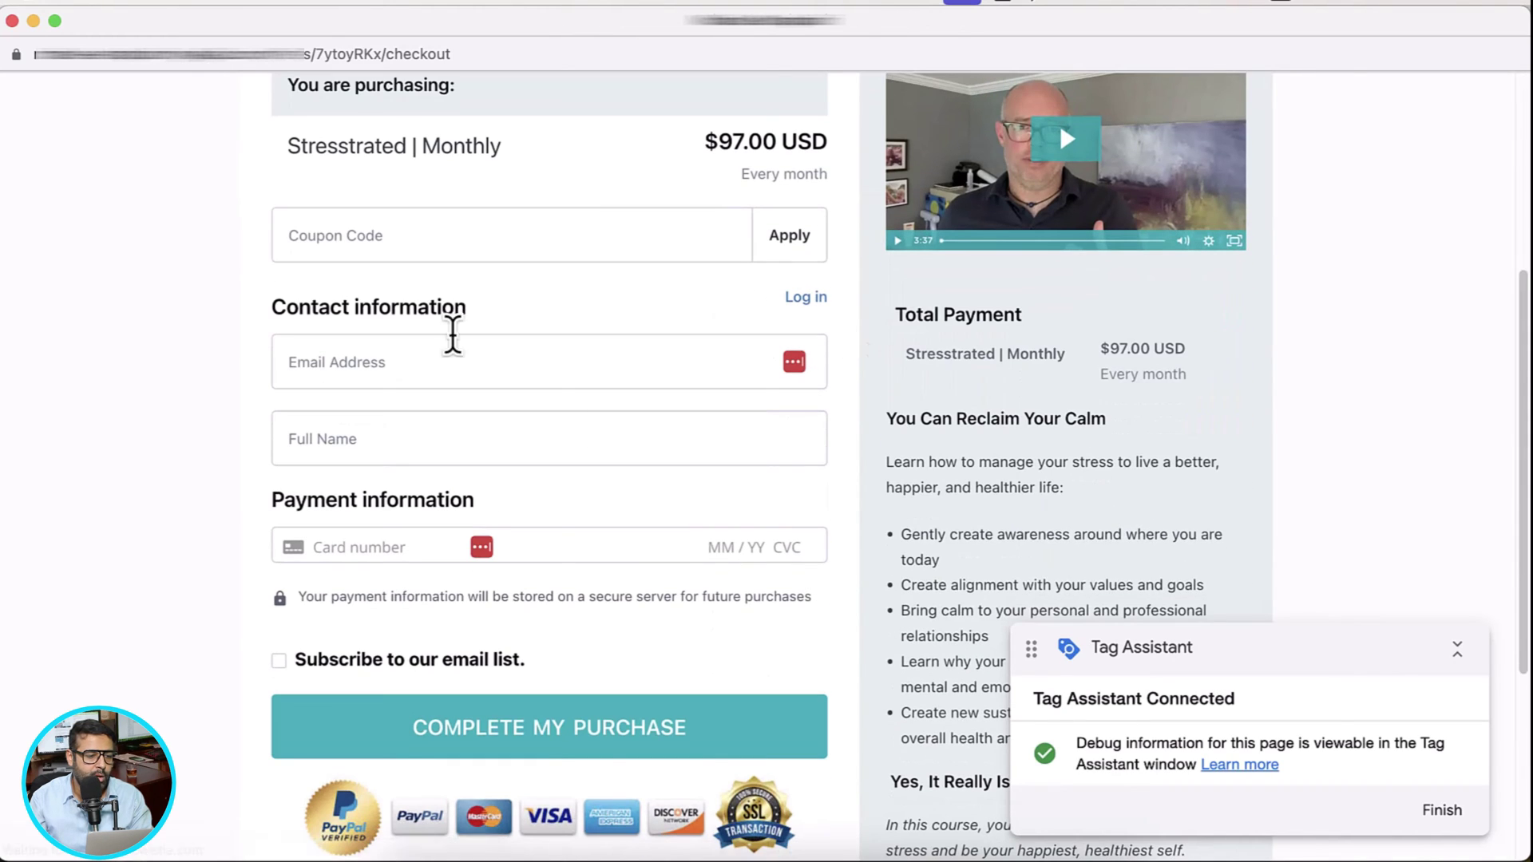
{"action": "left_click", "coordinate": [464, 240]}
{"action": "type", "text": "test"}
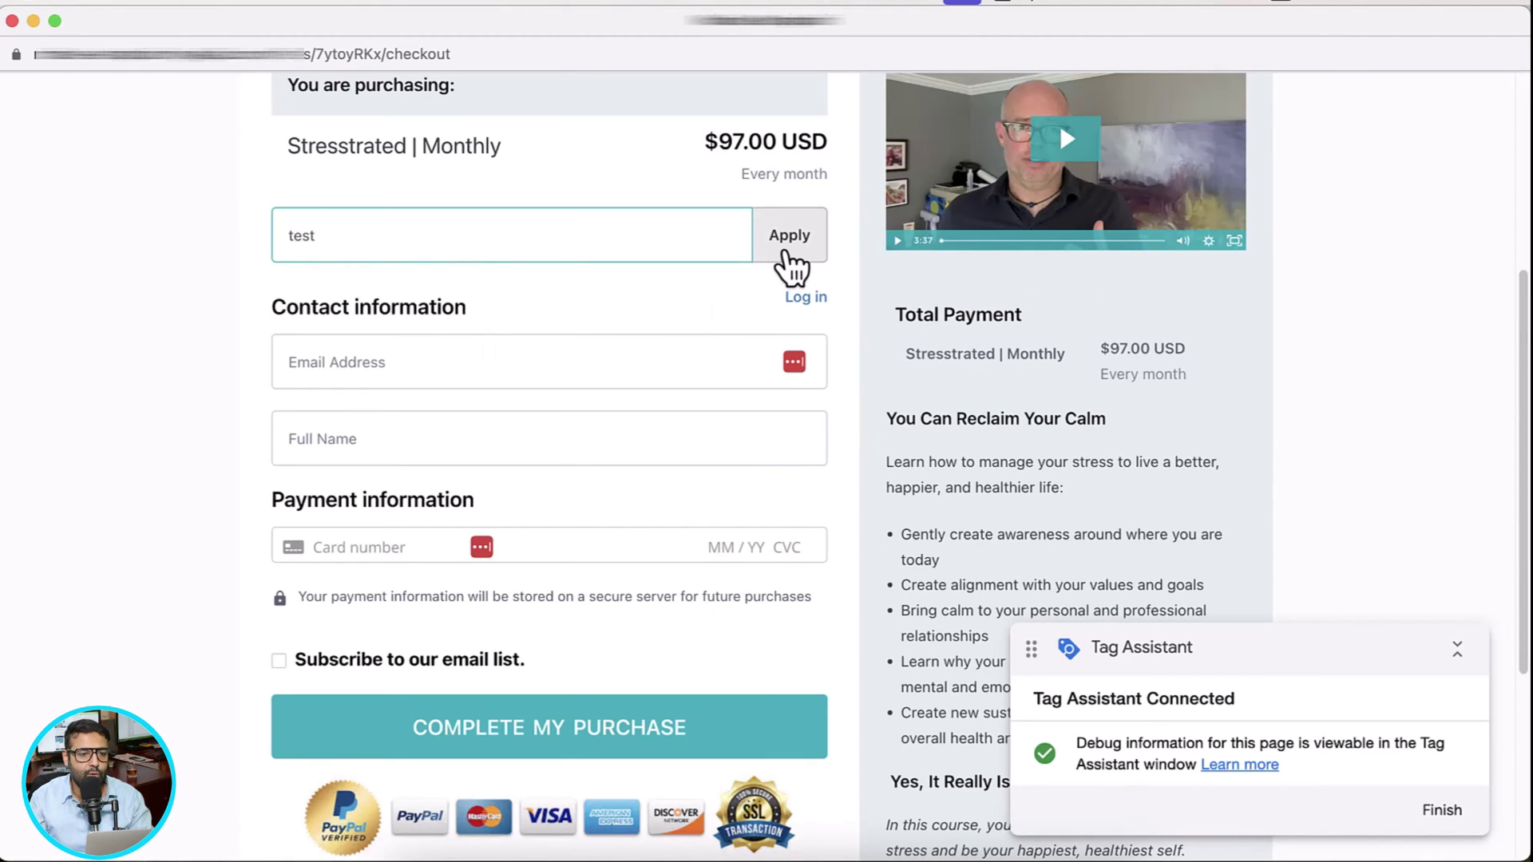
{"action": "left_click", "coordinate": [784, 252]}
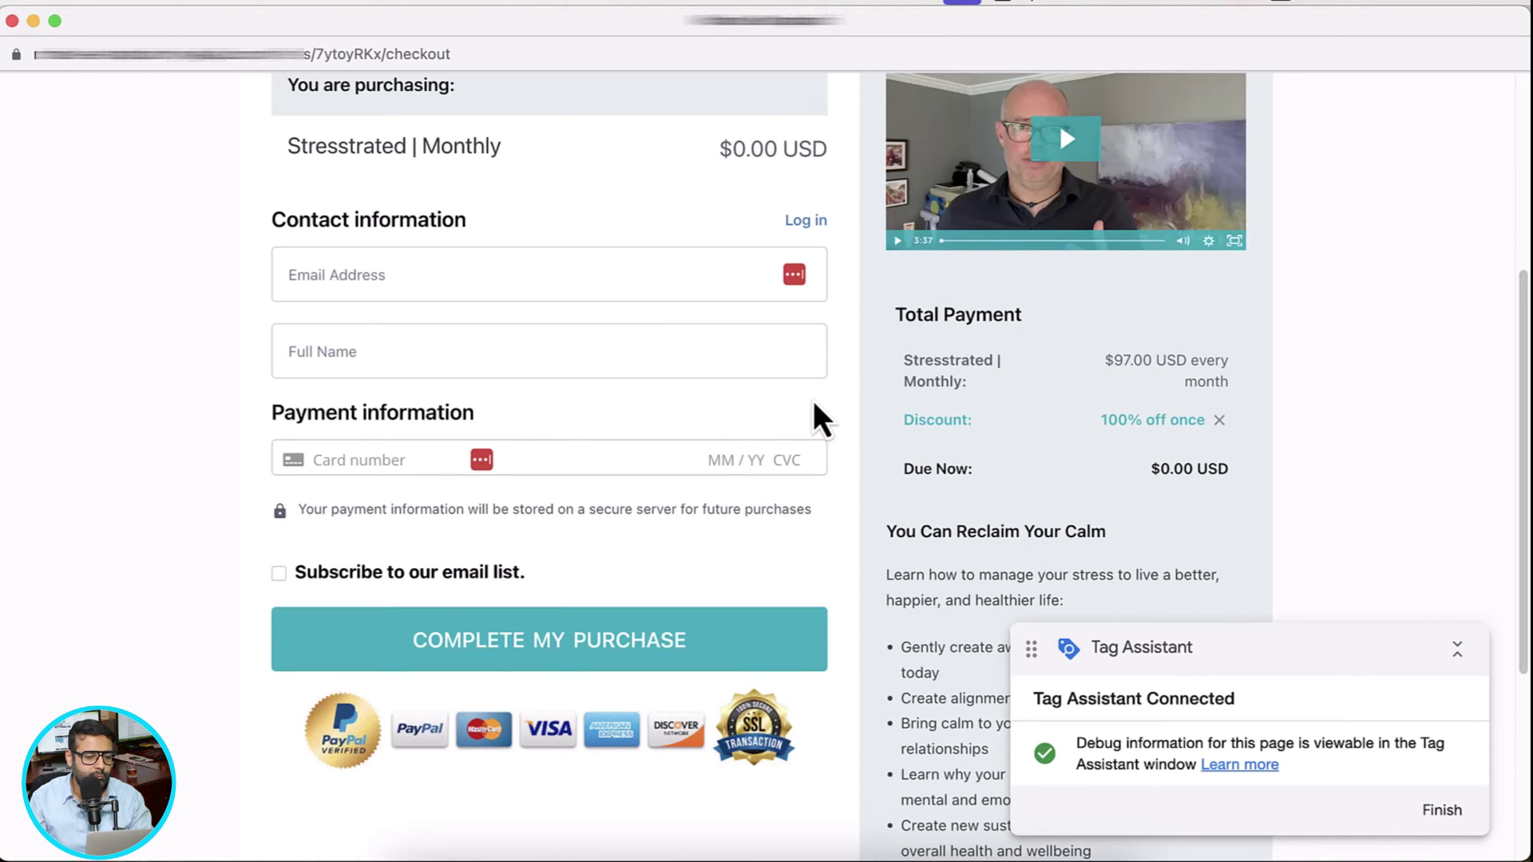
{"action": "left_click_drag", "start_coordinate": [719, 149], "coordinate": [783, 149]}
{"action": "left_click", "coordinate": [842, 172]}
Step: Autofill the saved email, name and card details and complete the purchase
{"action": "left_click", "coordinate": [512, 295]}
{"action": "type", "text": "tserstog"}
{"action": "key", "text": "Down"}
{"action": "key", "text": "Return"}
{"action": "key", "text": "Tab"}
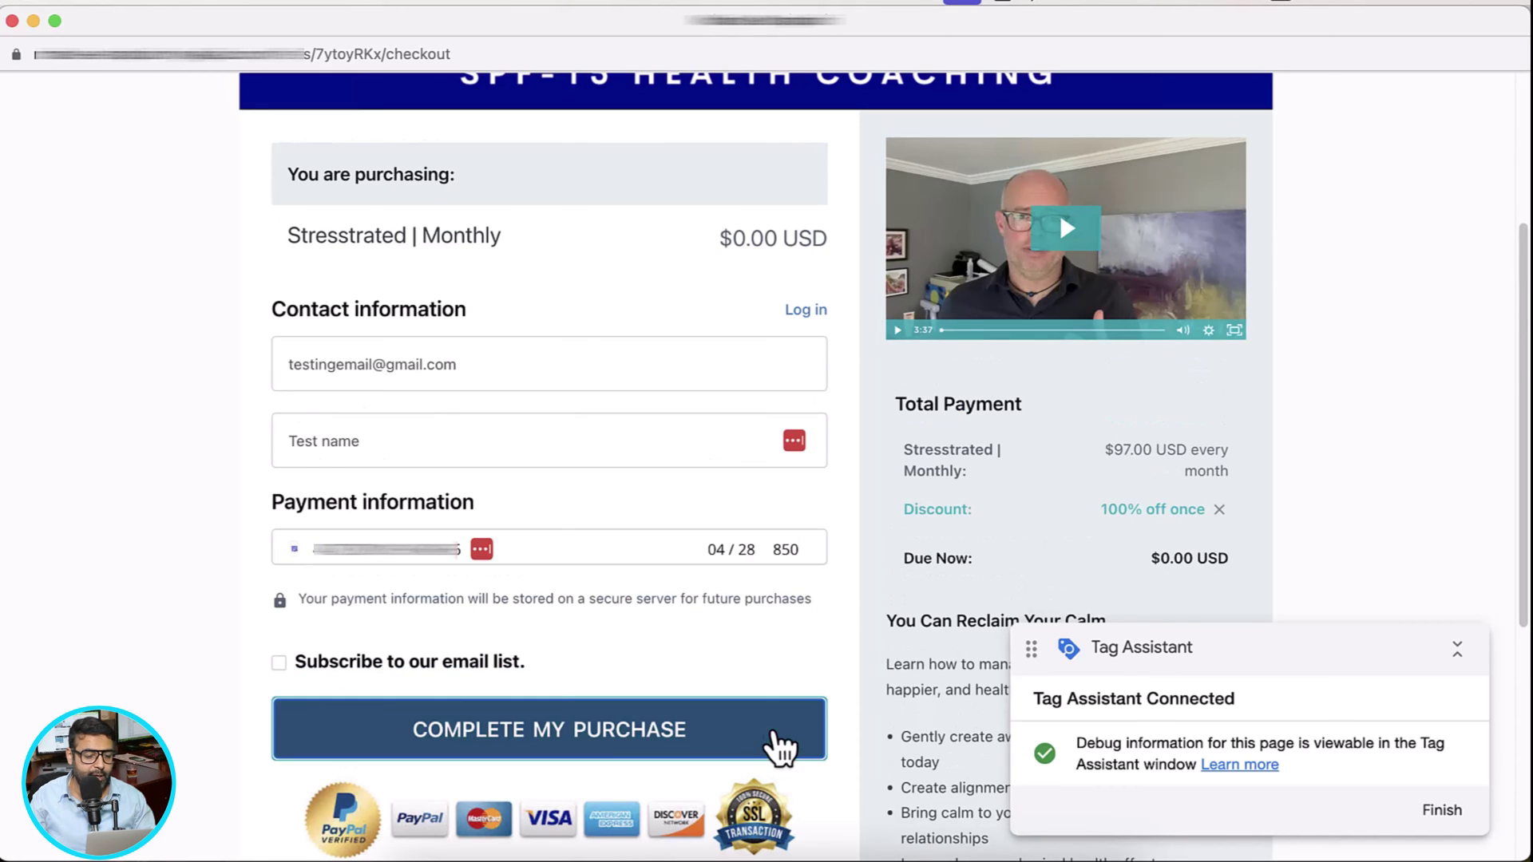
{"action": "left_click", "coordinate": [788, 706]}
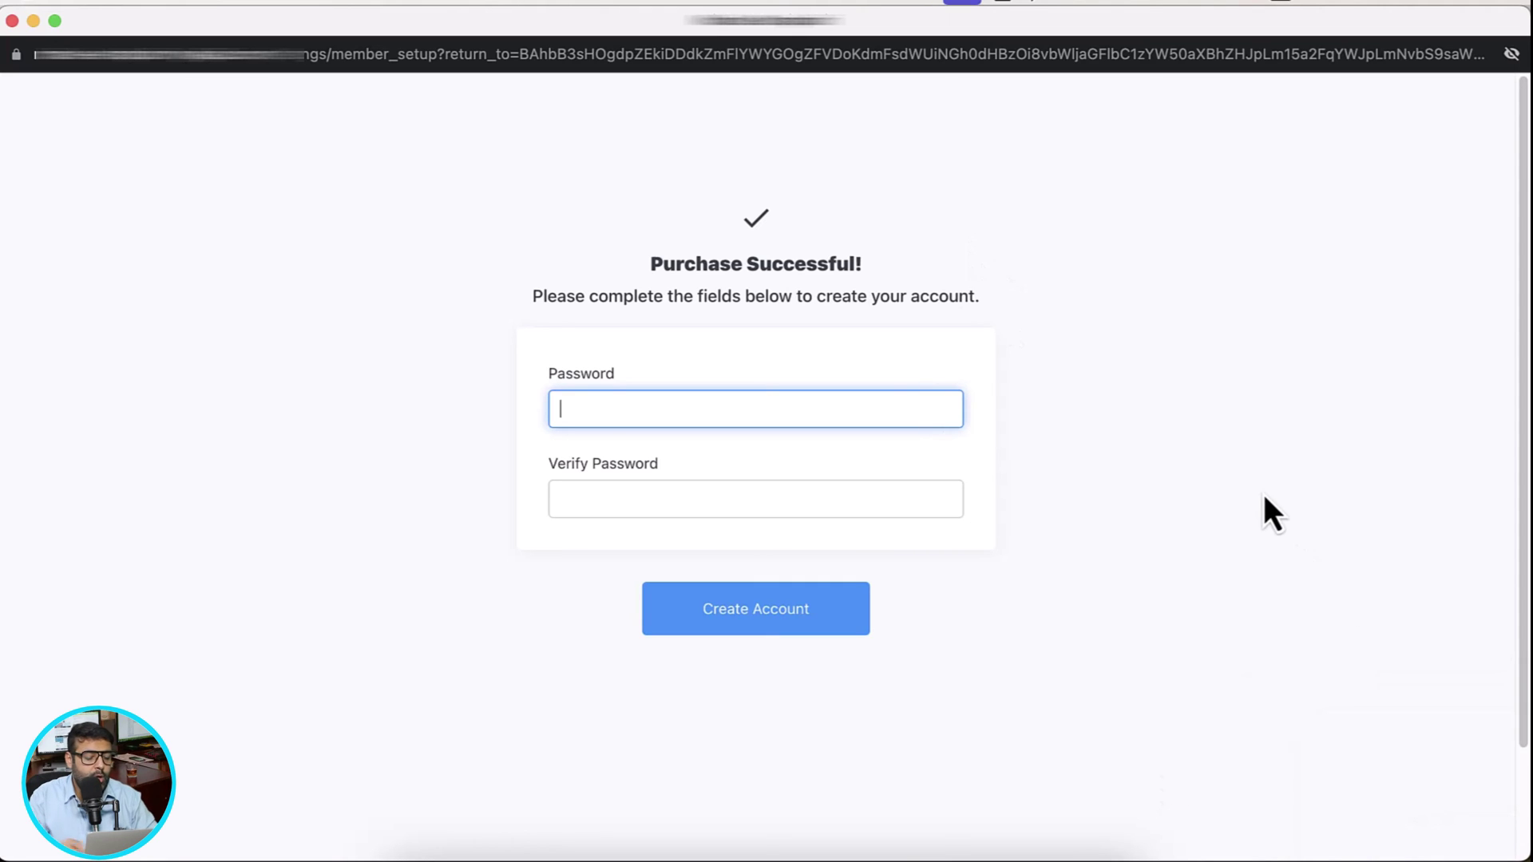
Step: Enter a new password in Password and Verify Password and submit Create Account
{"action": "left_click", "coordinate": [755, 499]}
{"action": "type", "text": "•••"}
{"action": "key", "text": "shift+Tab"}
{"action": "type", "text": "•••••••"}
{"action": "key", "text": "Tab"}
{"action": "type", "text": "•••••••"}
{"action": "key", "text": "Return"}
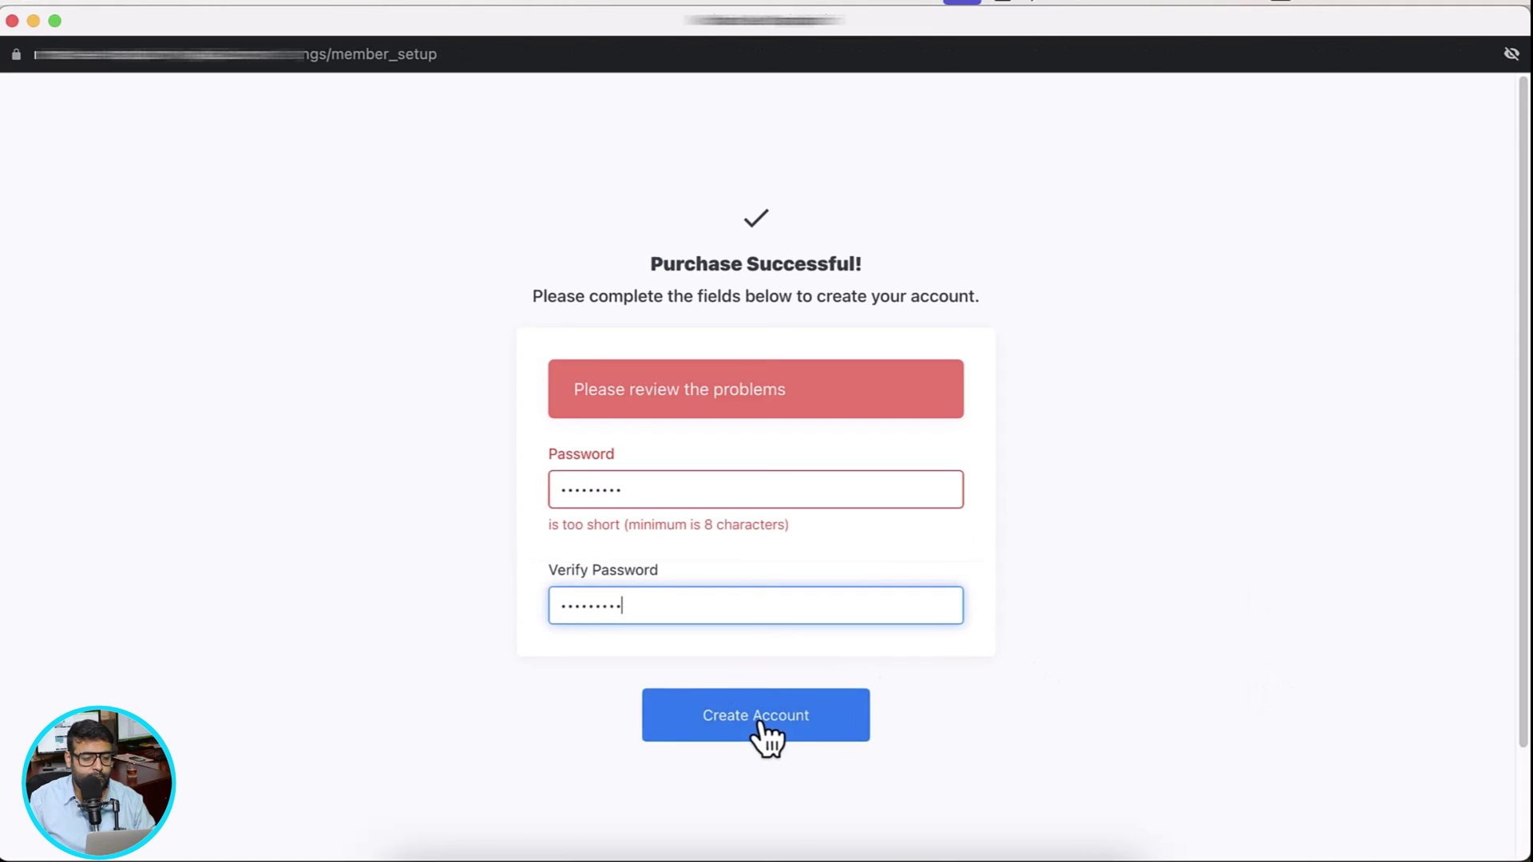
{"action": "left_click", "coordinate": [767, 732]}
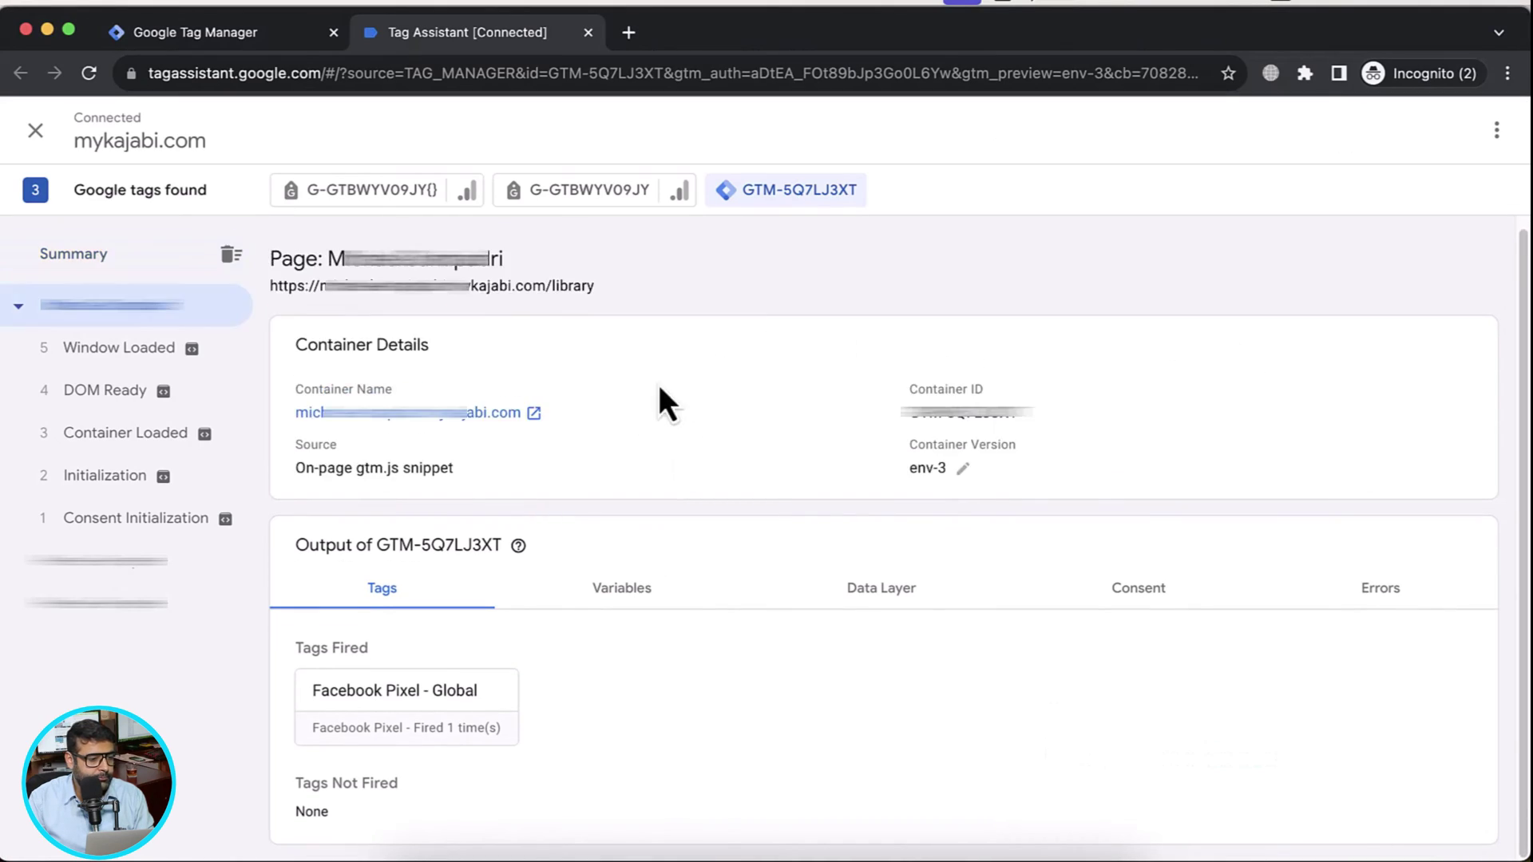
Step: Check the library page URL in Tag Assistant, then return to Tag Manager's Tags list
{"action": "left_click_drag", "start_coordinate": [272, 287], "coordinate": [601, 289]}
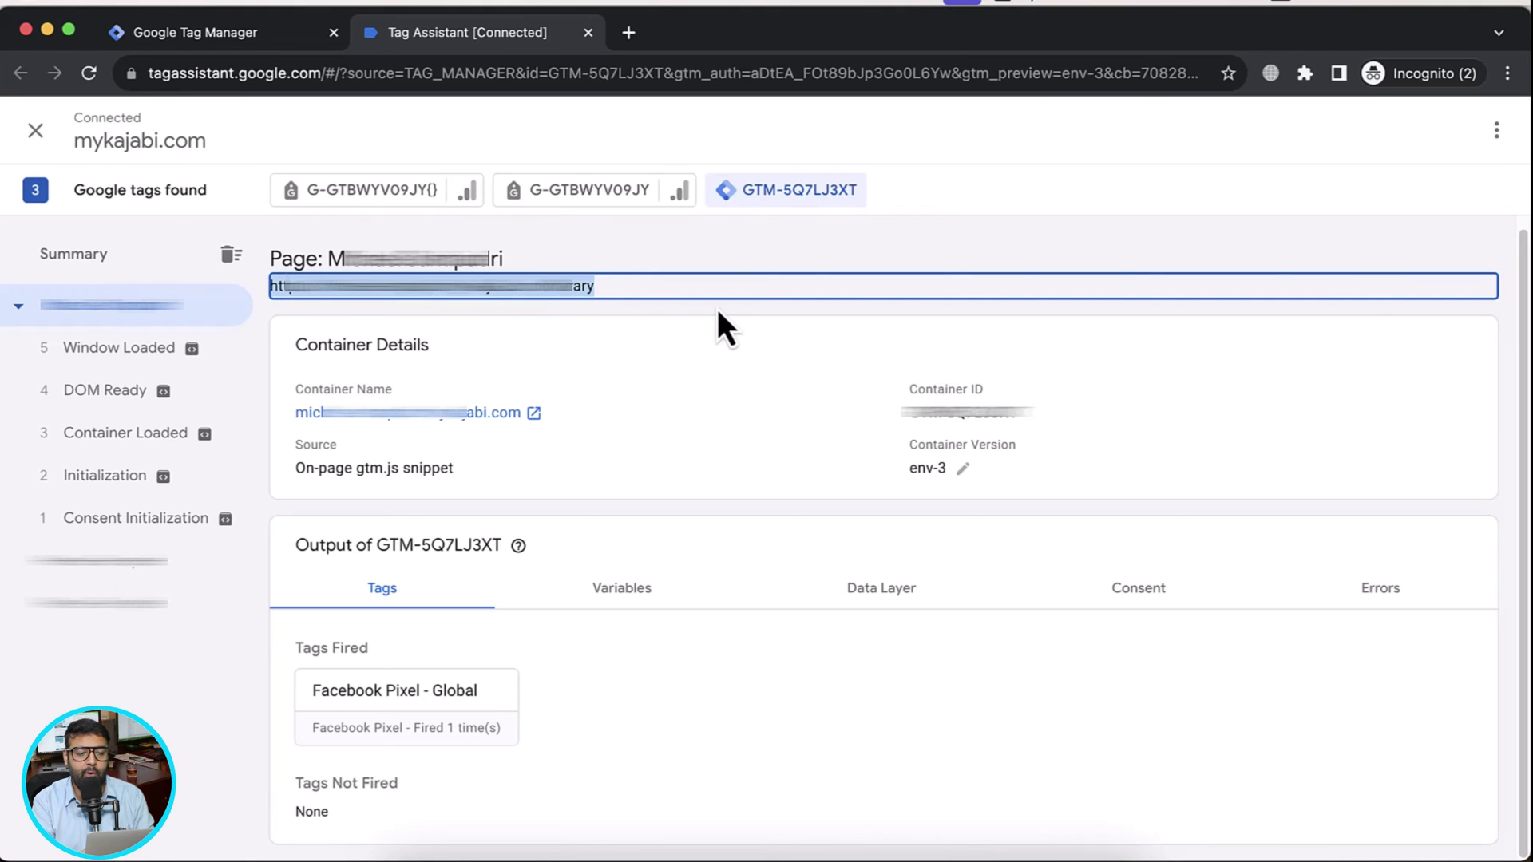
{"action": "key", "text": "ctrl+Up"}
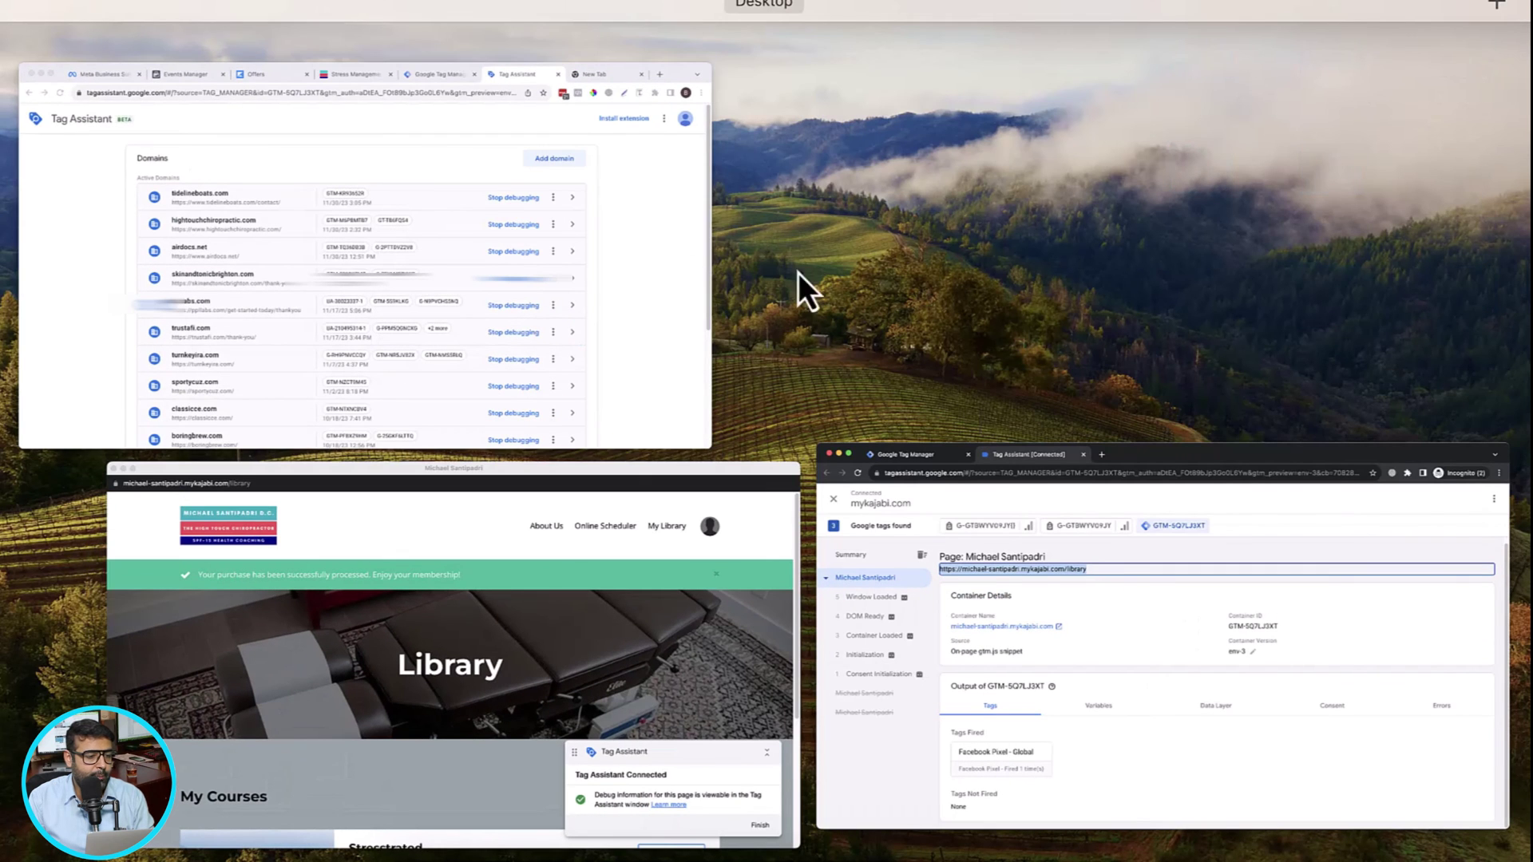
{"action": "left_click", "coordinate": [537, 301]}
{"action": "left_click", "coordinate": [159, 398]}
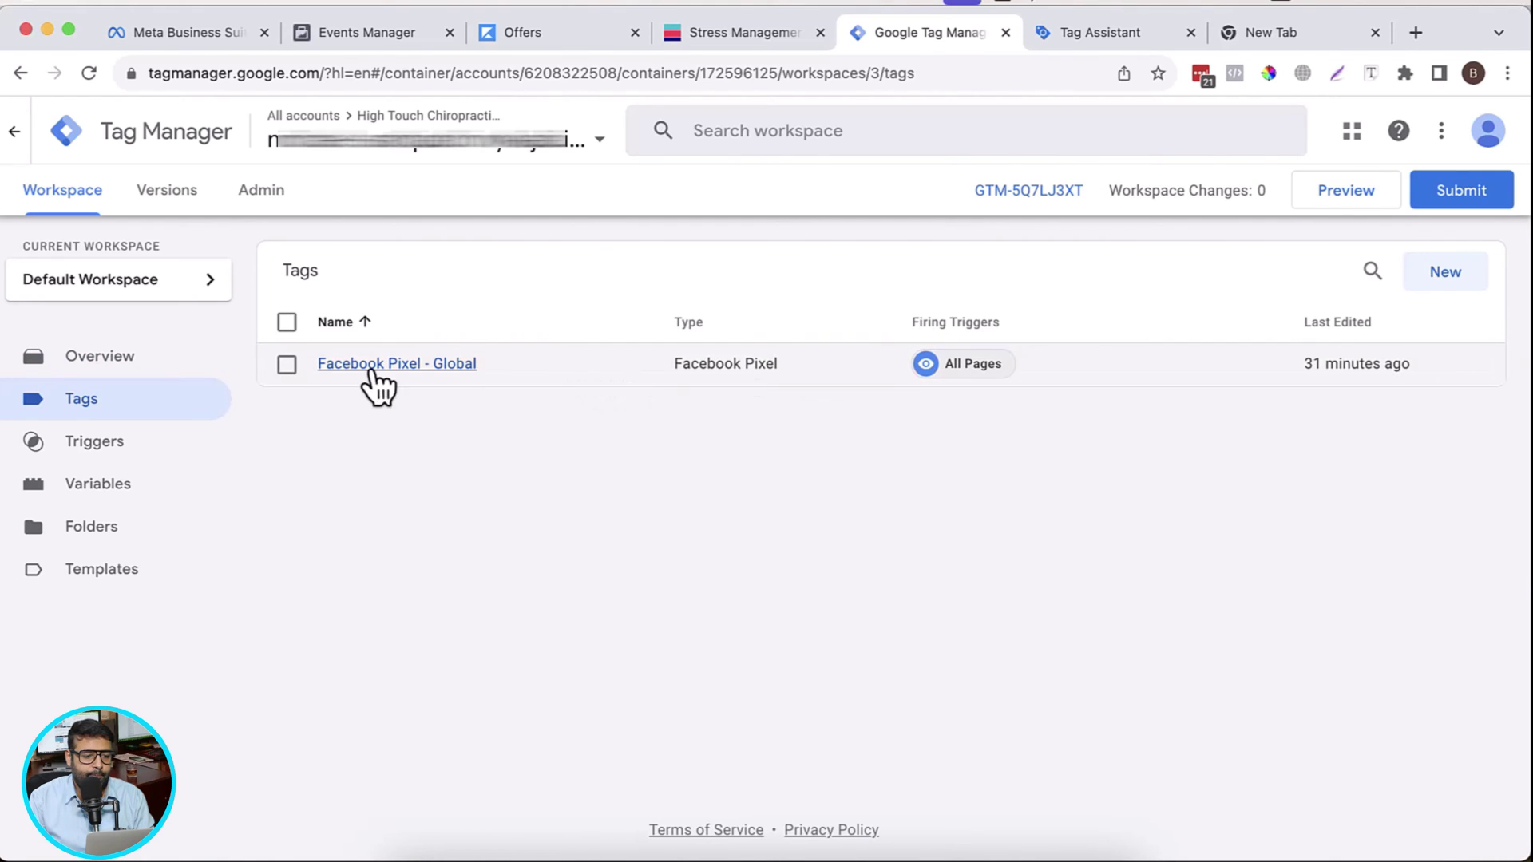
Step: Create a new Facebook Pixel tag named 'Facebook Pixel - Purchase' and go to Events Manager
{"action": "left_click", "coordinate": [1449, 280]}
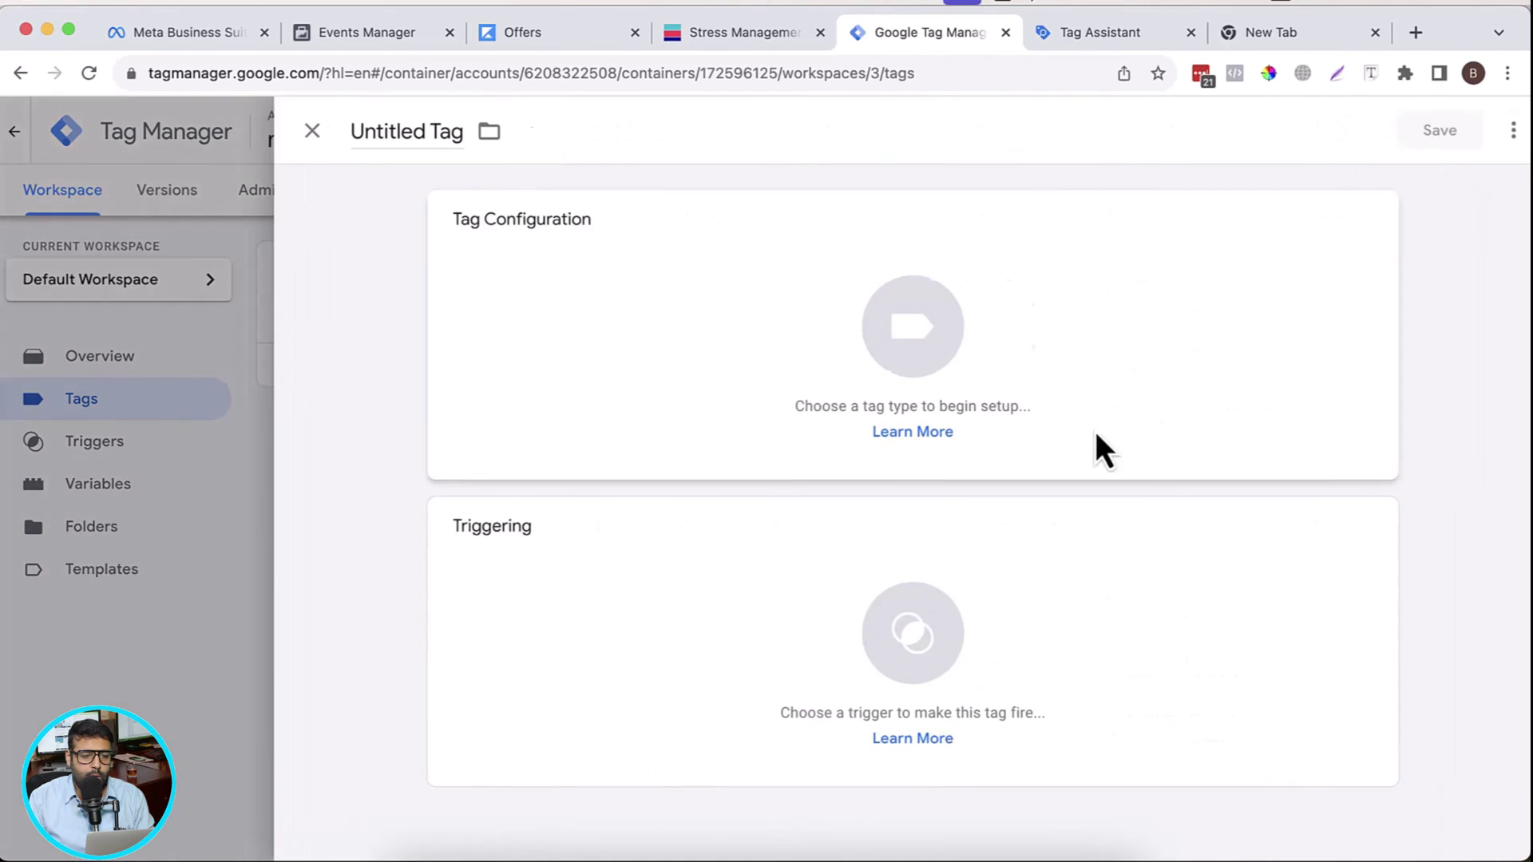
{"action": "left_click", "coordinate": [405, 134]}
{"action": "type", "text": "Facebo"}
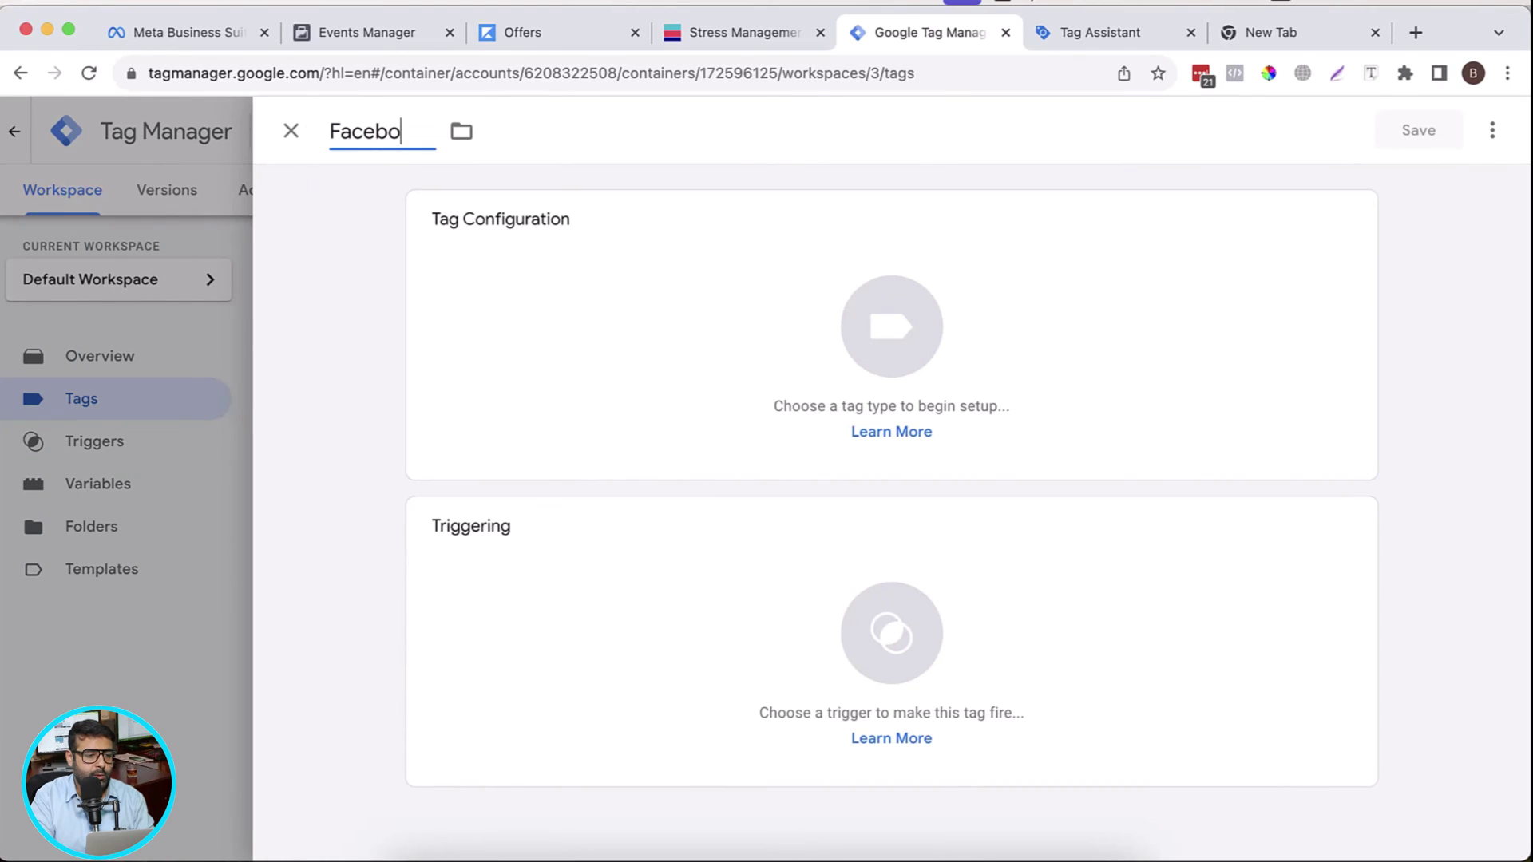
{"action": "type", "text": "ok Pixel - Purchase"}
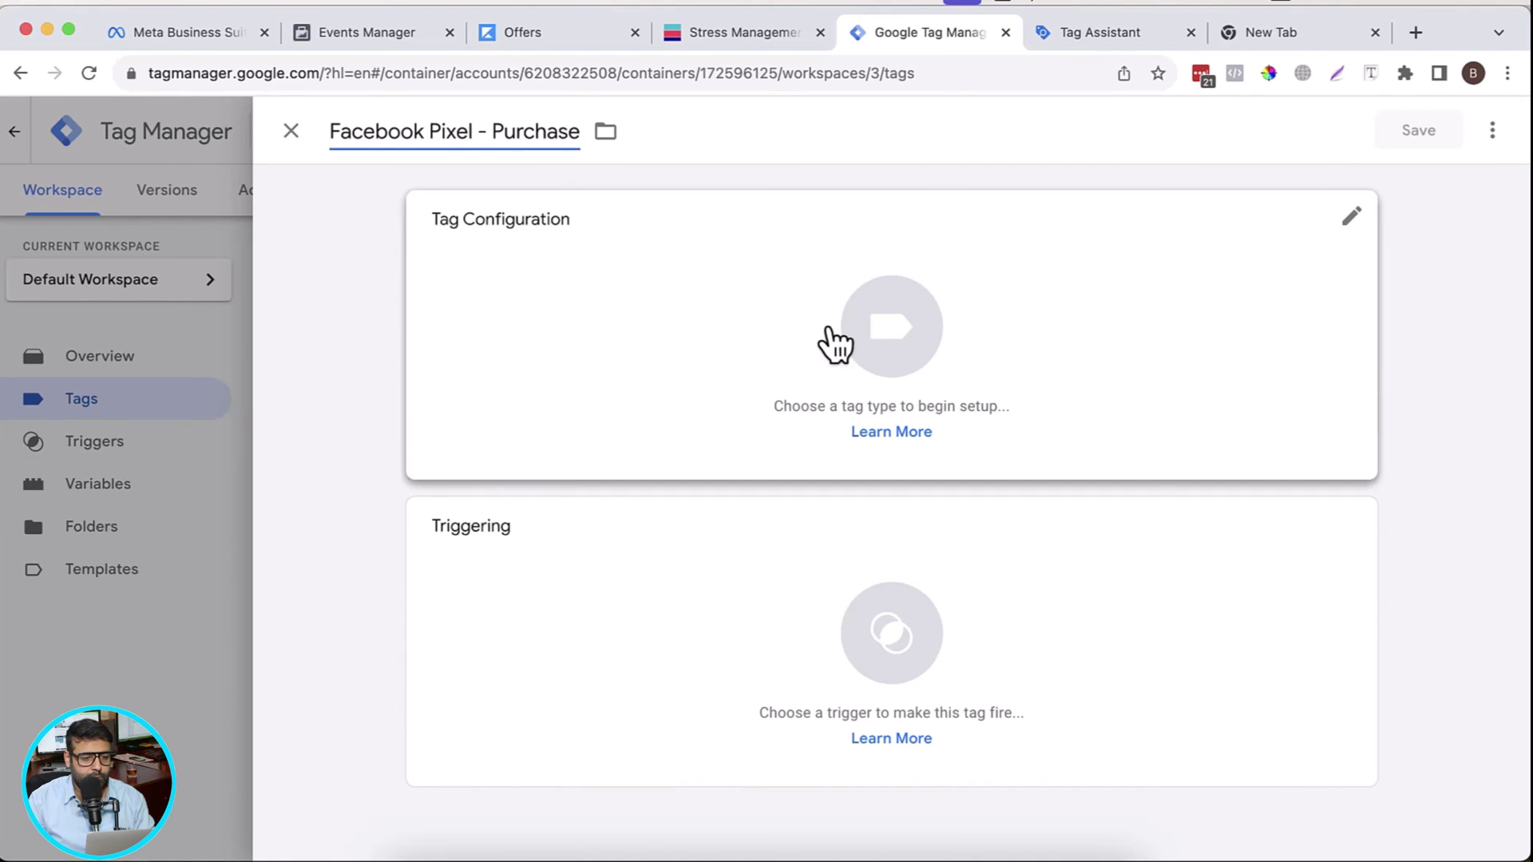
{"action": "left_click", "coordinate": [634, 376]}
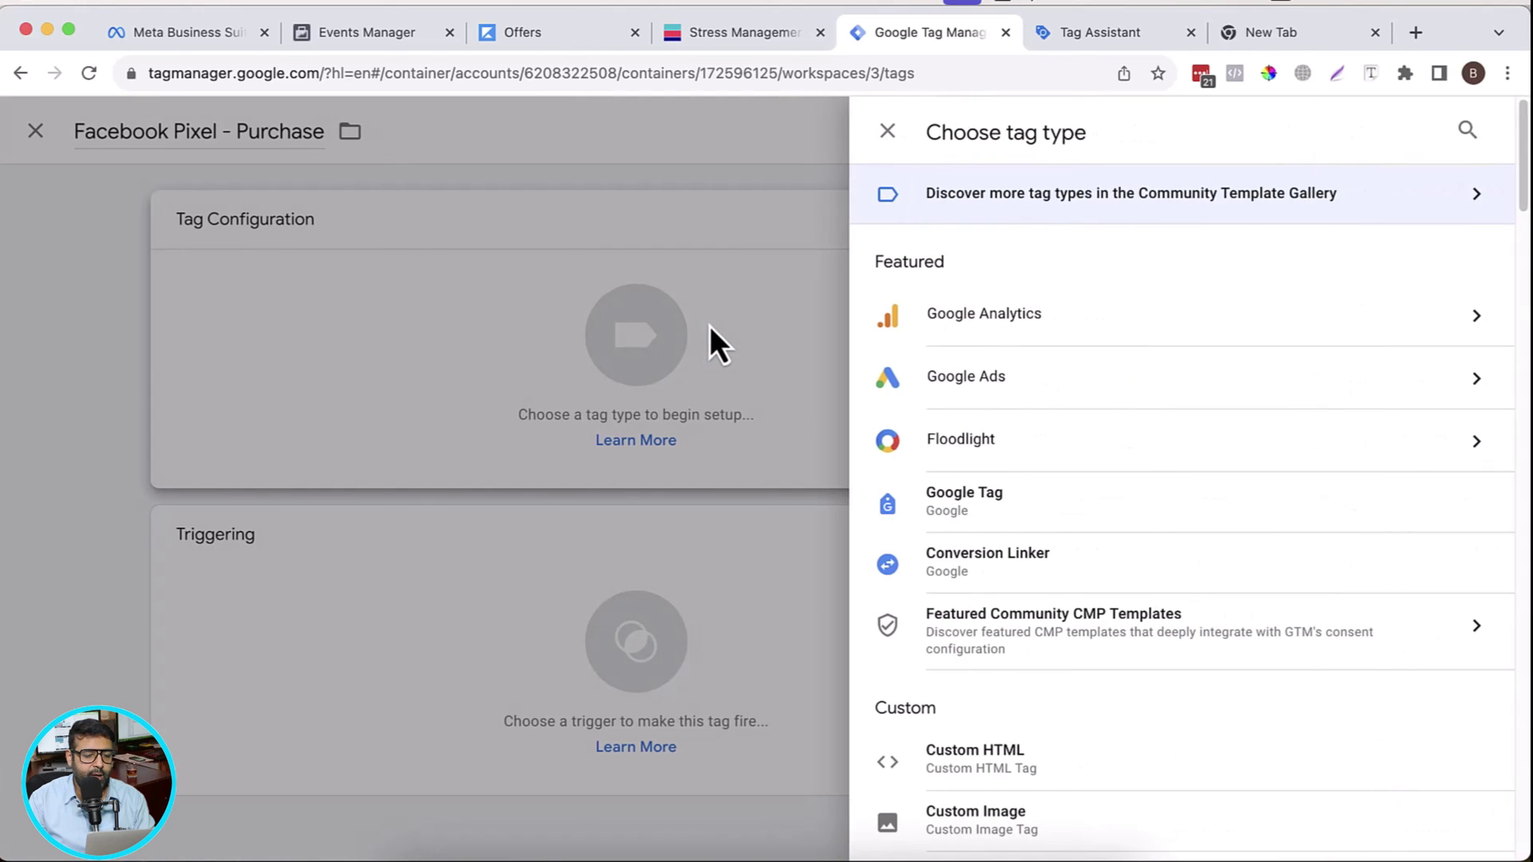
{"action": "scroll", "coordinate": [1310, 383], "scroll_direction": "down", "scroll_amount": 5}
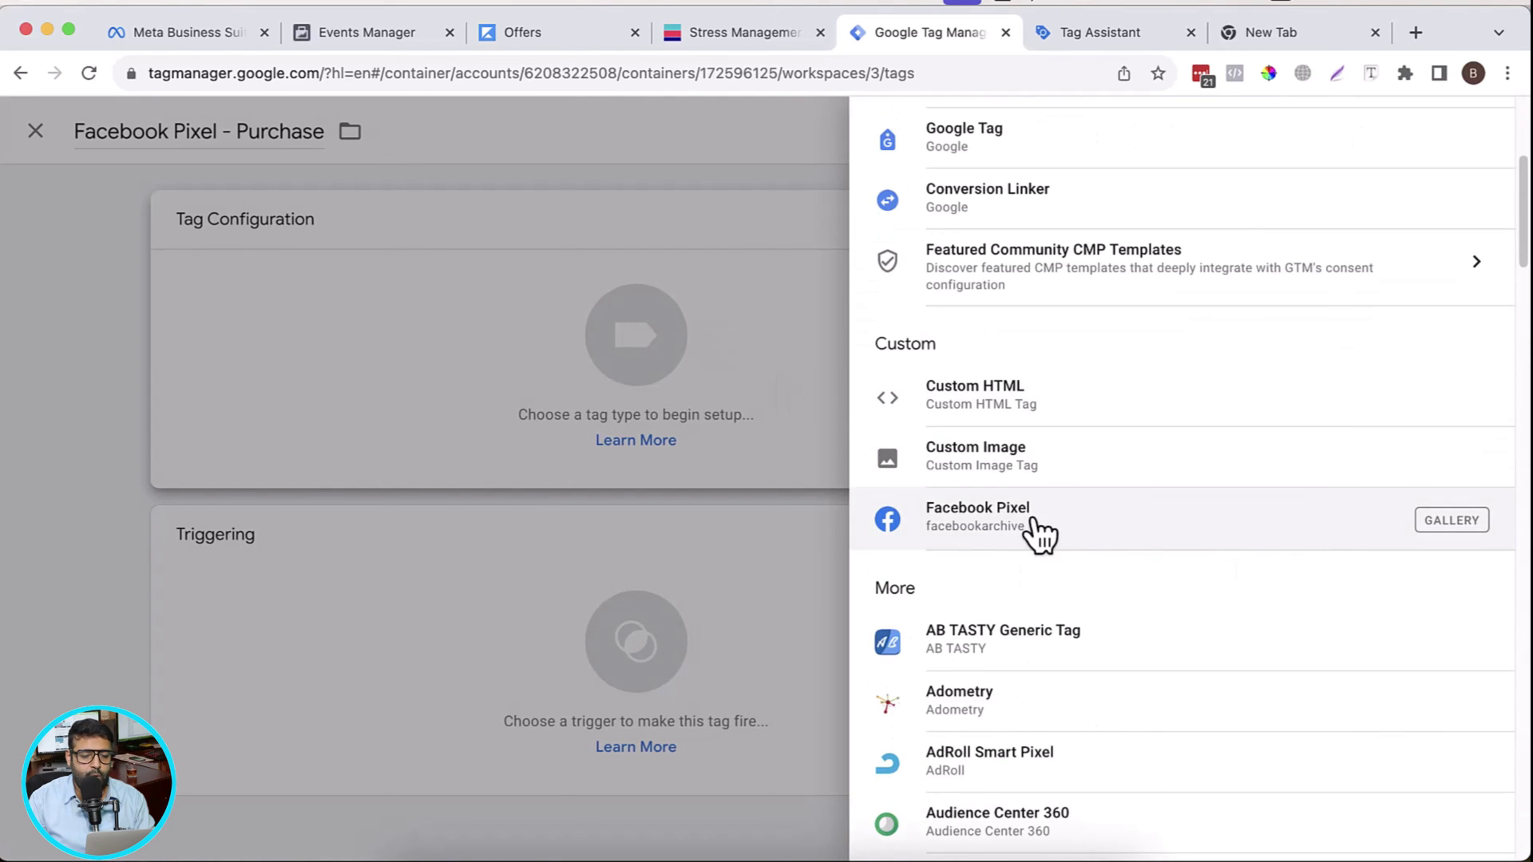
{"action": "left_click", "coordinate": [1064, 525]}
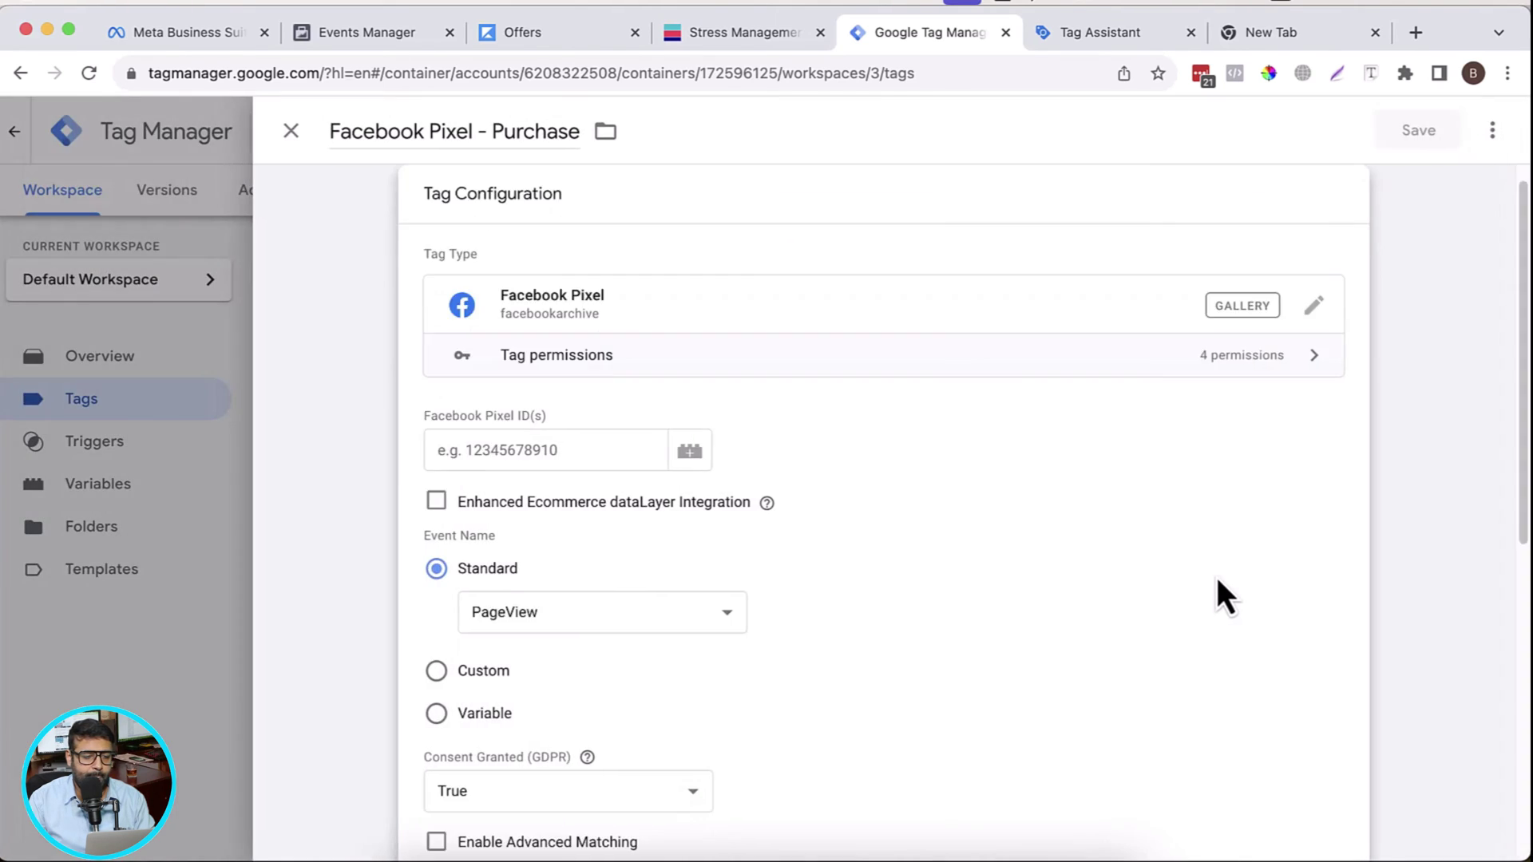
{"action": "left_click", "coordinate": [385, 42]}
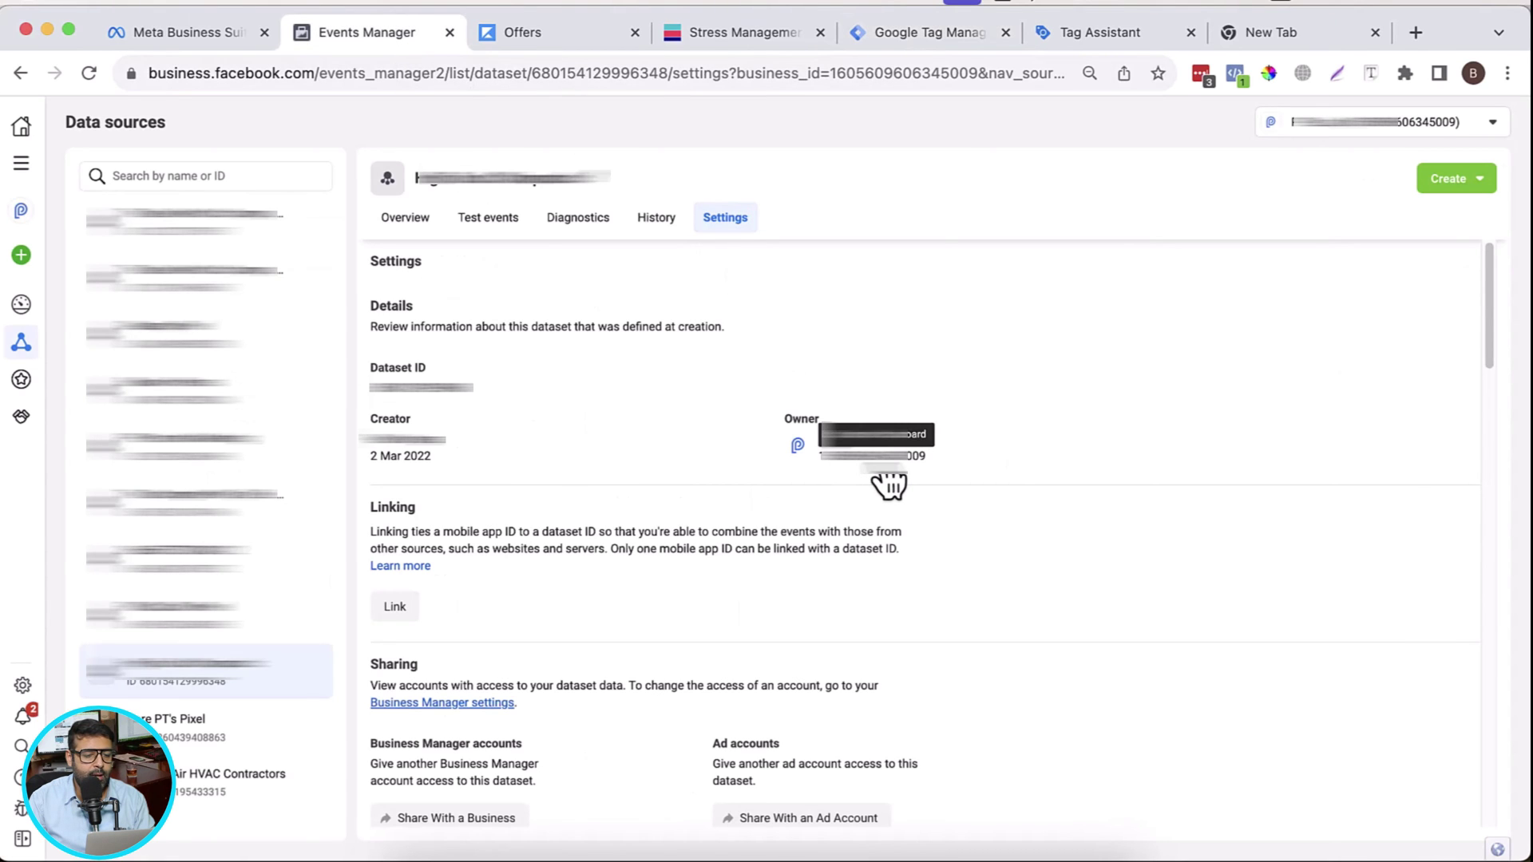
Step: Copy the Events Manager dataset ID into the tag's Facebook Pixel ID(s) field
{"action": "left_click", "coordinate": [429, 394]}
{"action": "left_click", "coordinate": [1113, 46]}
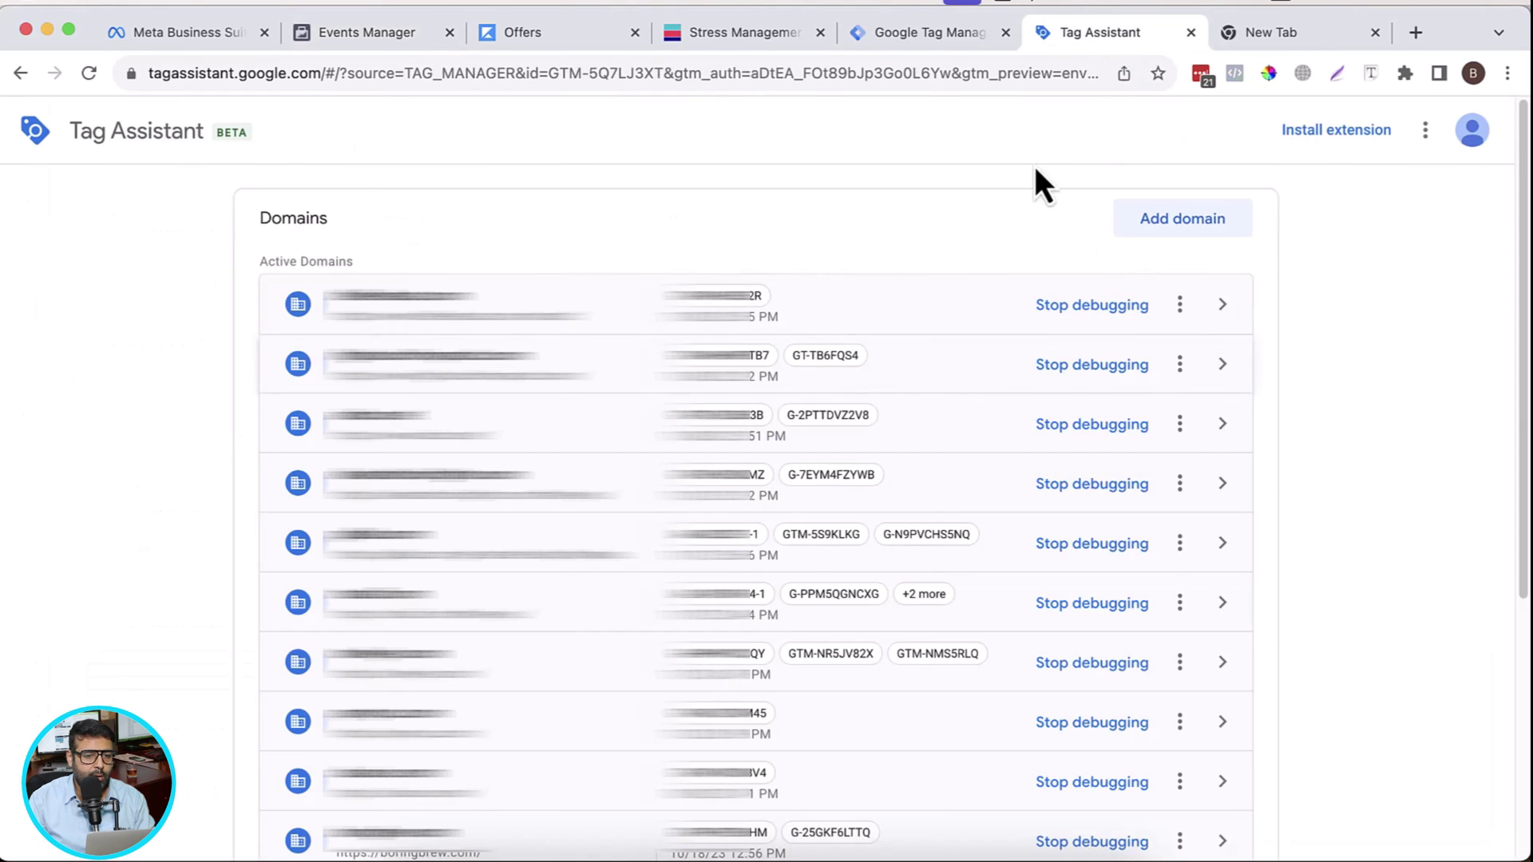
{"action": "left_click", "coordinate": [944, 36]}
{"action": "left_click", "coordinate": [548, 451]}
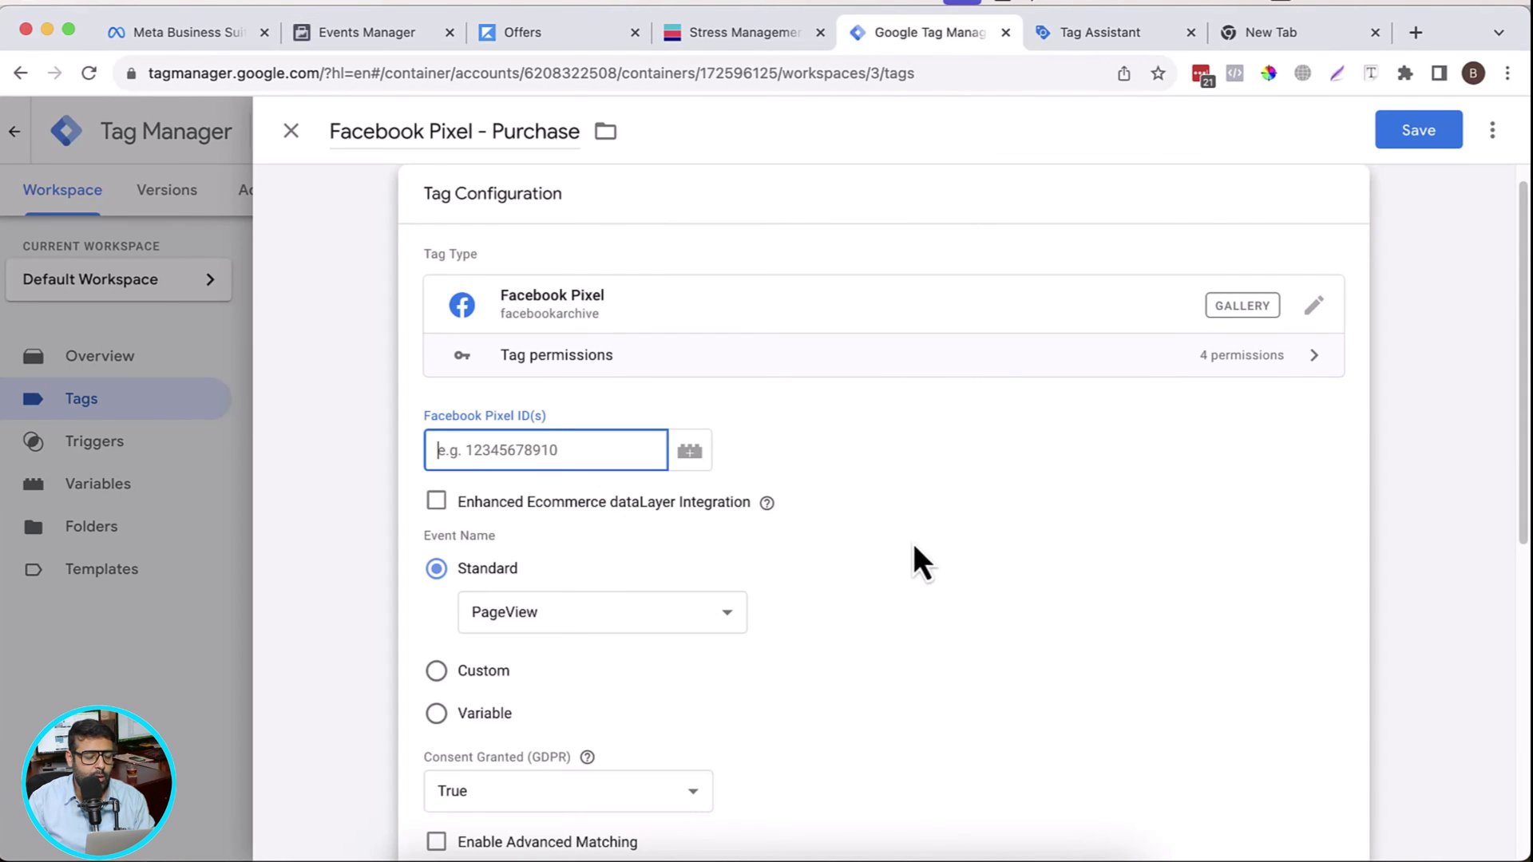
{"action": "key", "text": "super+v"}
{"action": "left_click", "coordinate": [1065, 463]}
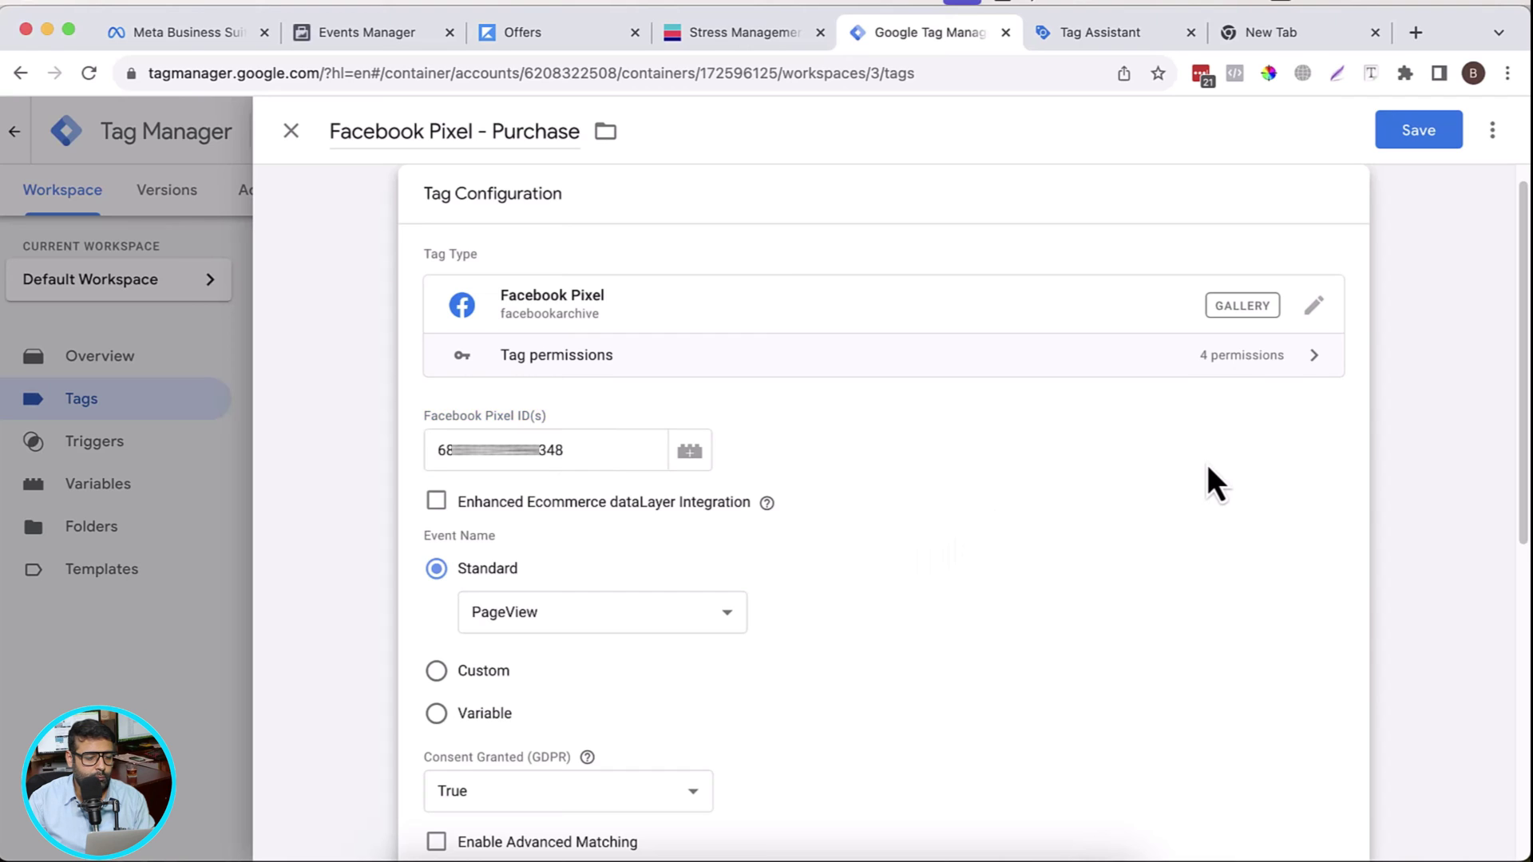
Step: Set the tag's standard event to Purchase
{"action": "scroll", "coordinate": [1207, 465], "scroll_direction": "down", "scroll_amount": 2}
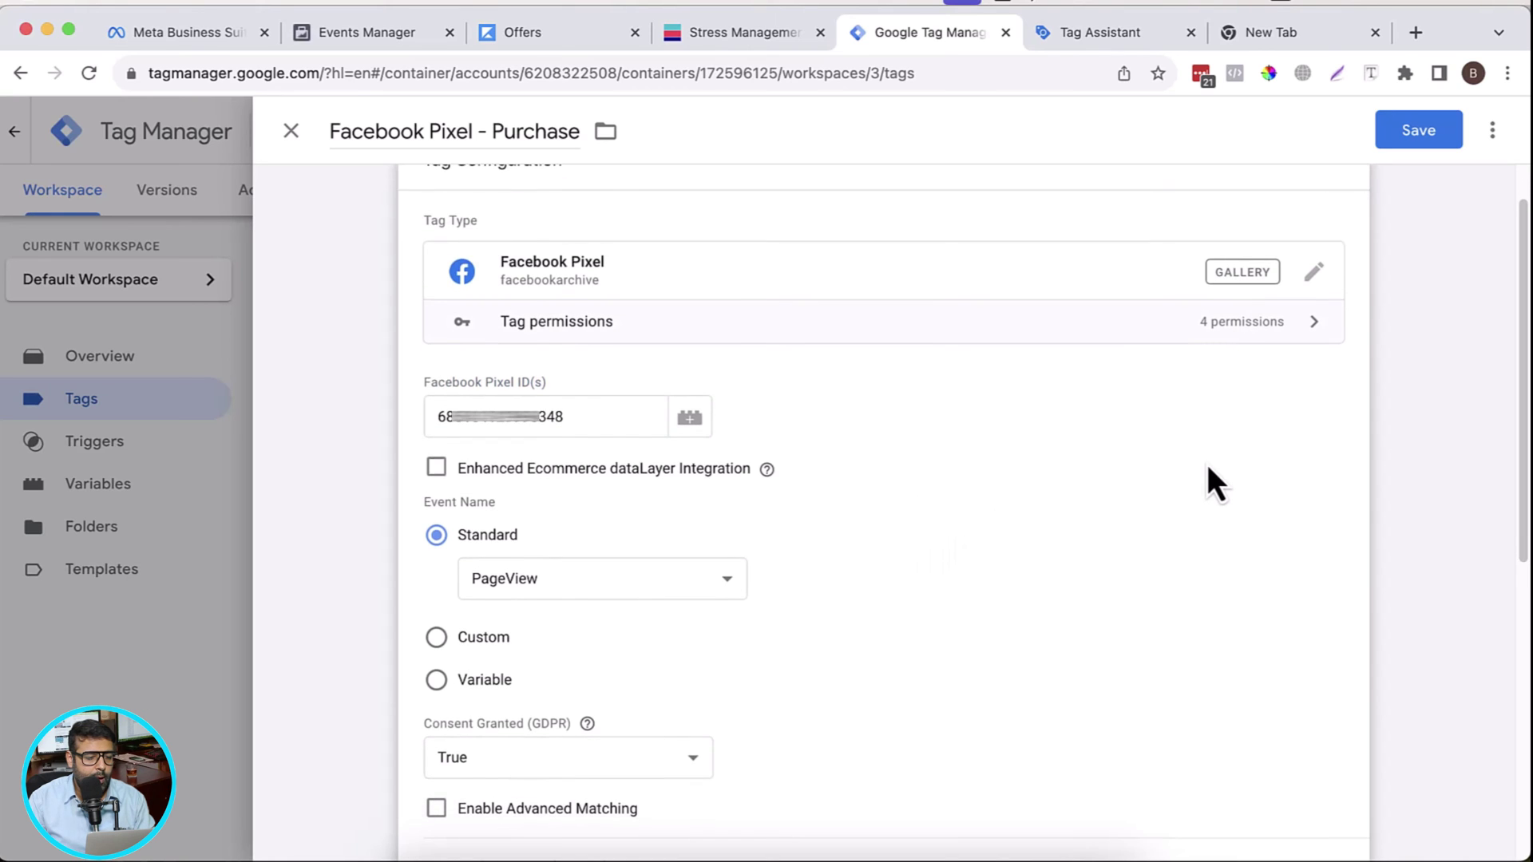
{"action": "left_click", "coordinate": [659, 560]}
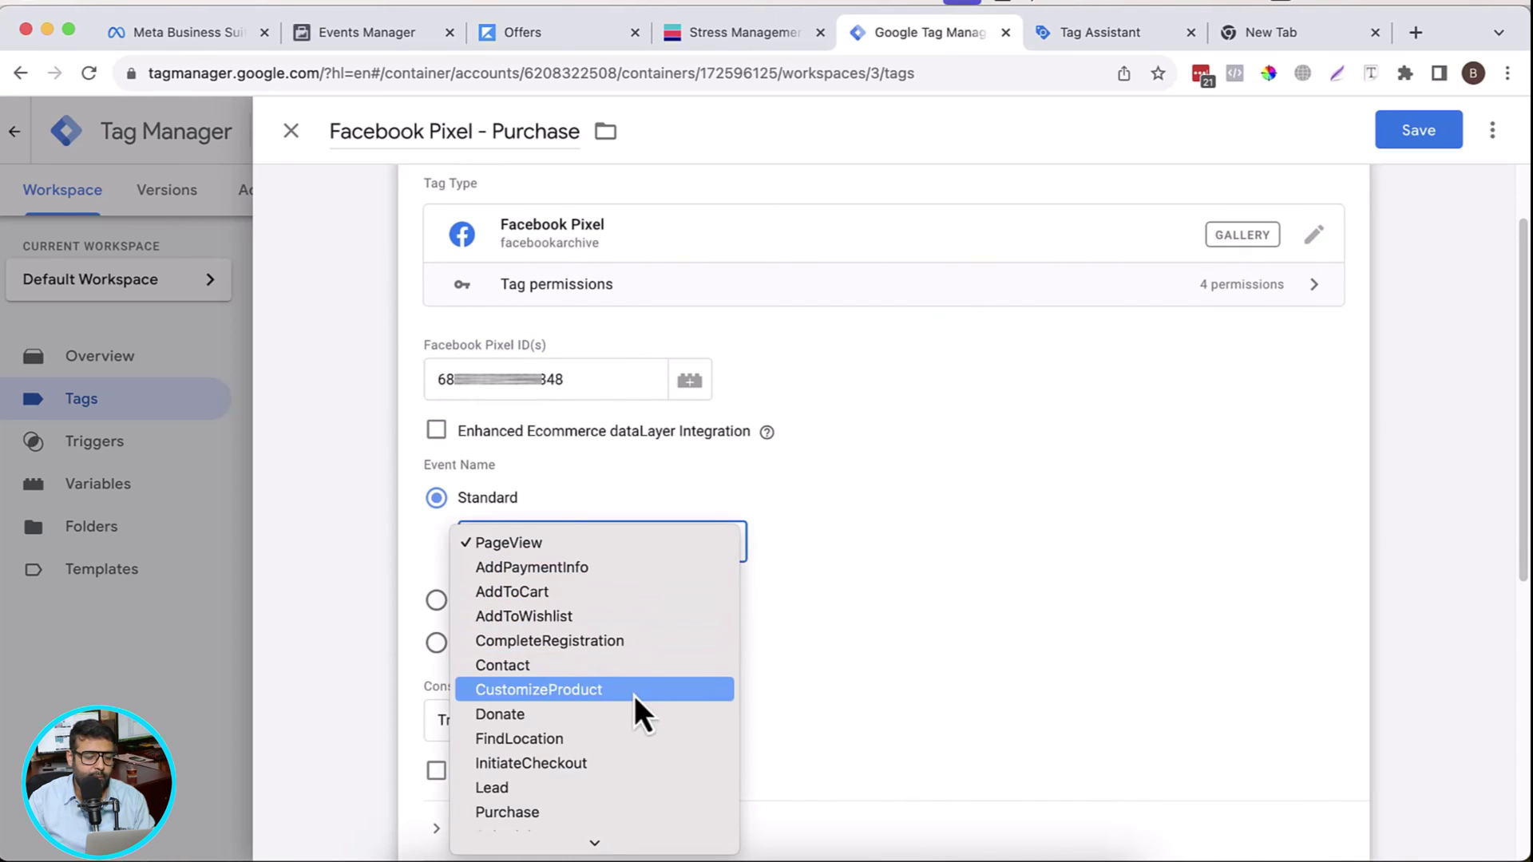
{"action": "left_click", "coordinate": [592, 819]}
{"action": "scroll", "coordinate": [1128, 419], "scroll_direction": "down", "scroll_amount": 6}
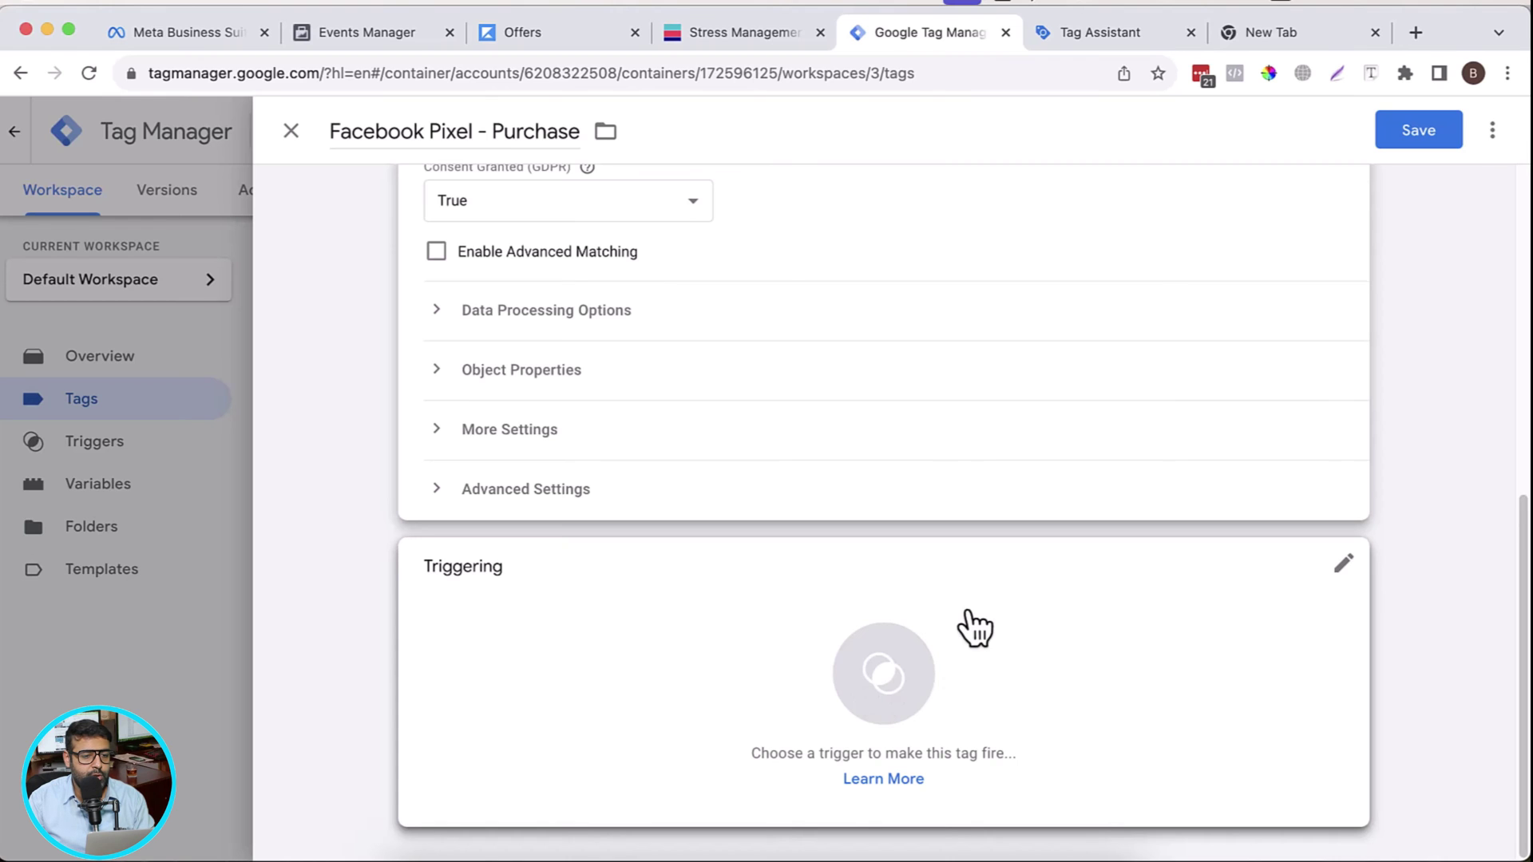
{"action": "key", "text": "ctrl+Up"}
Step: Confirm the Kajabi post-purchase URL contains 'library', then open the Purchase tag's Triggering card
{"action": "left_click", "coordinate": [607, 307]}
{"action": "left_click_drag", "start_coordinate": [366, 48], "coordinate": [35, 53]}
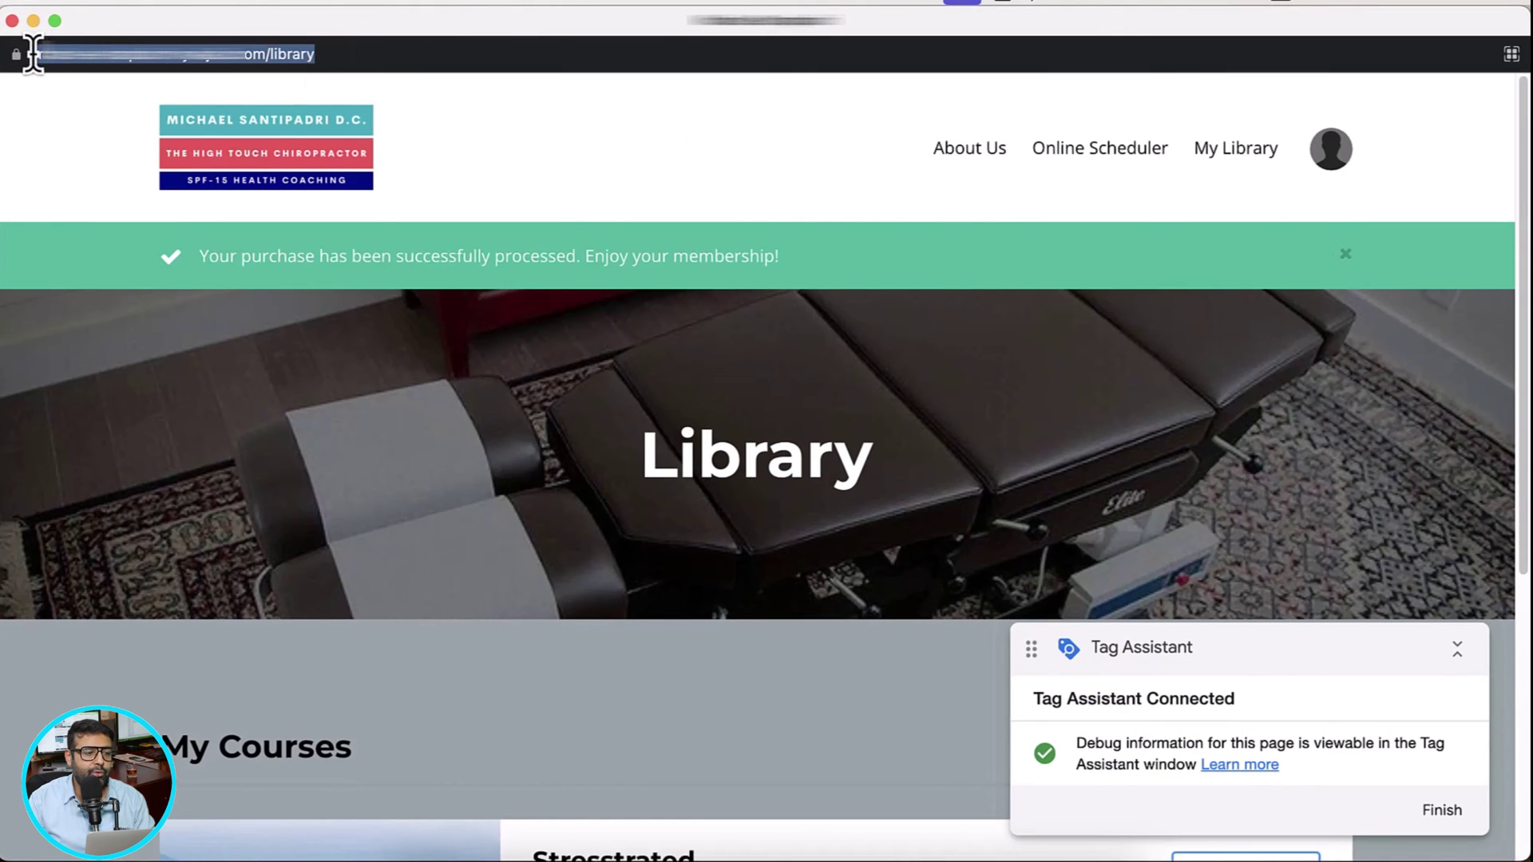
{"action": "double_click", "coordinate": [342, 54]}
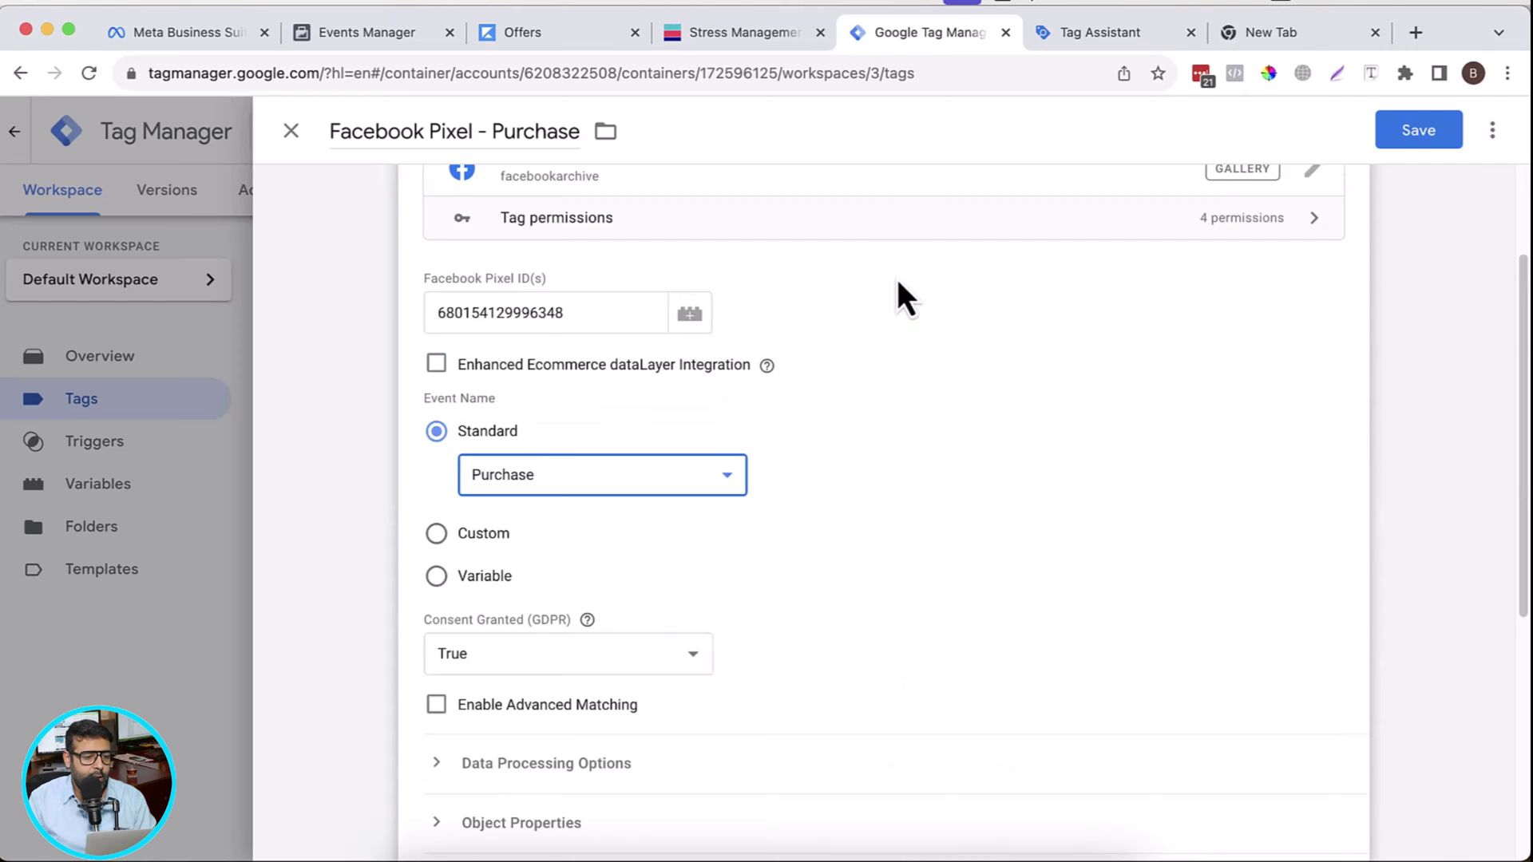
{"action": "scroll", "coordinate": [898, 279], "scroll_direction": "down", "scroll_amount": 5}
{"action": "scroll", "coordinate": [1047, 479], "scroll_direction": "up", "scroll_amount": 5}
{"action": "scroll", "coordinate": [1055, 414], "scroll_direction": "down", "scroll_amount": 3}
{"action": "scroll", "coordinate": [918, 708], "scroll_direction": "down", "scroll_amount": 3}
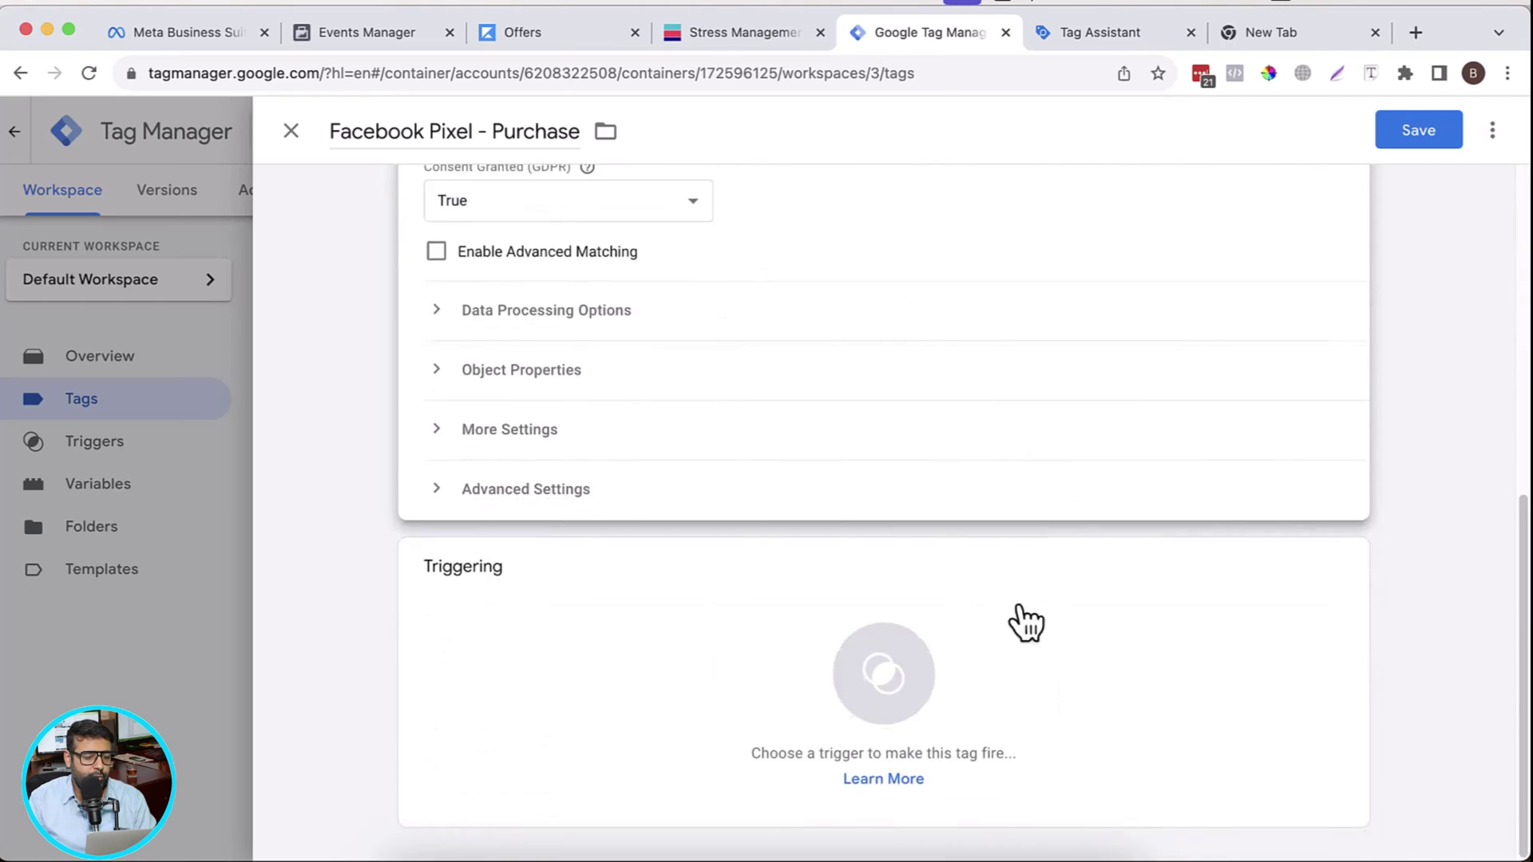
{"action": "left_click", "coordinate": [934, 626]}
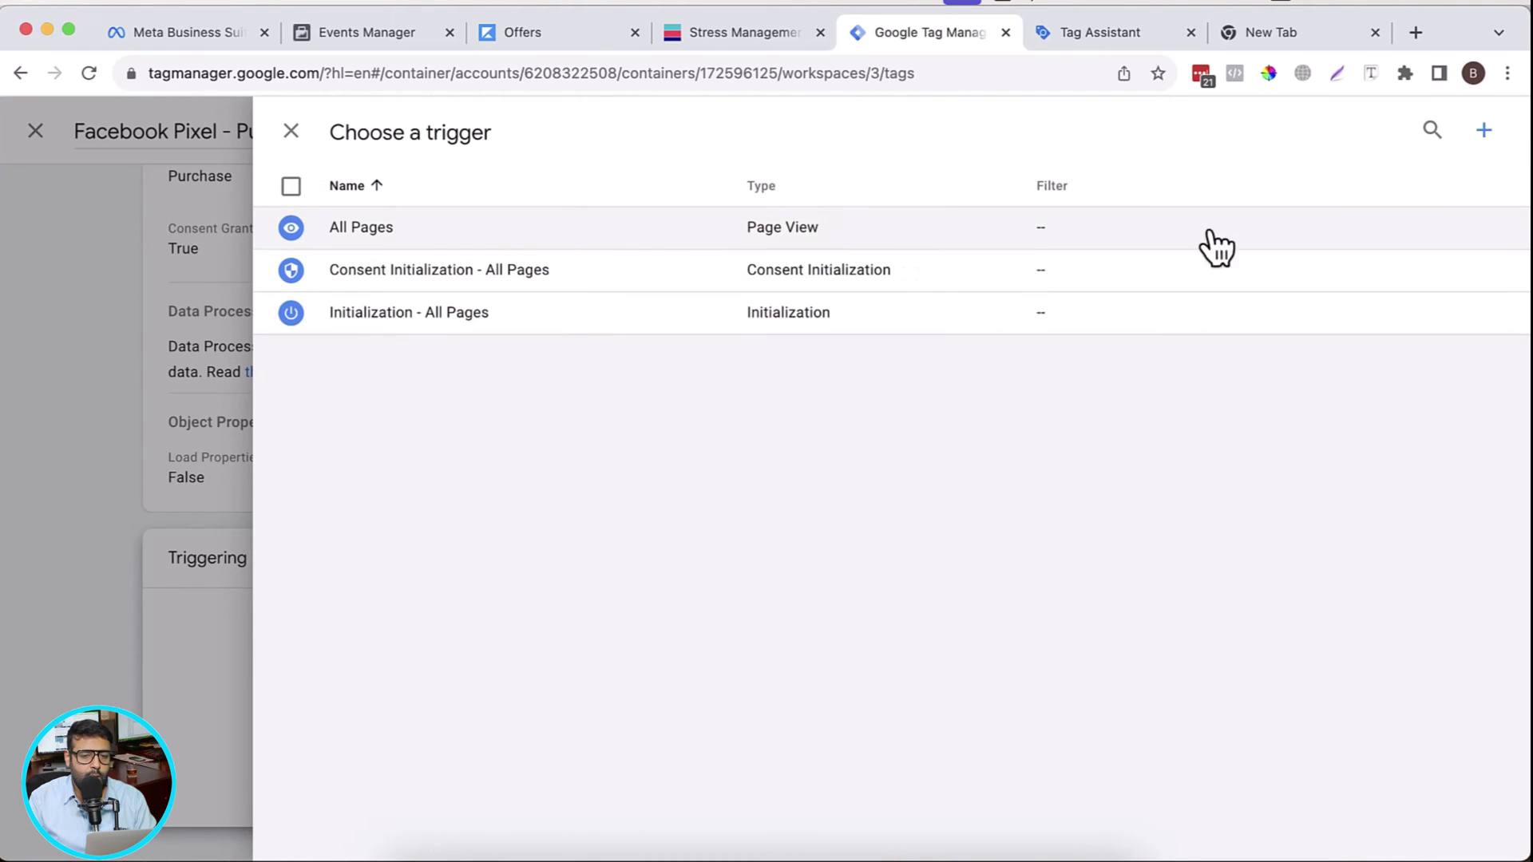
Step: Create a Page View trigger named 'Post Purchase - Library Page'
{"action": "left_click", "coordinate": [1493, 134]}
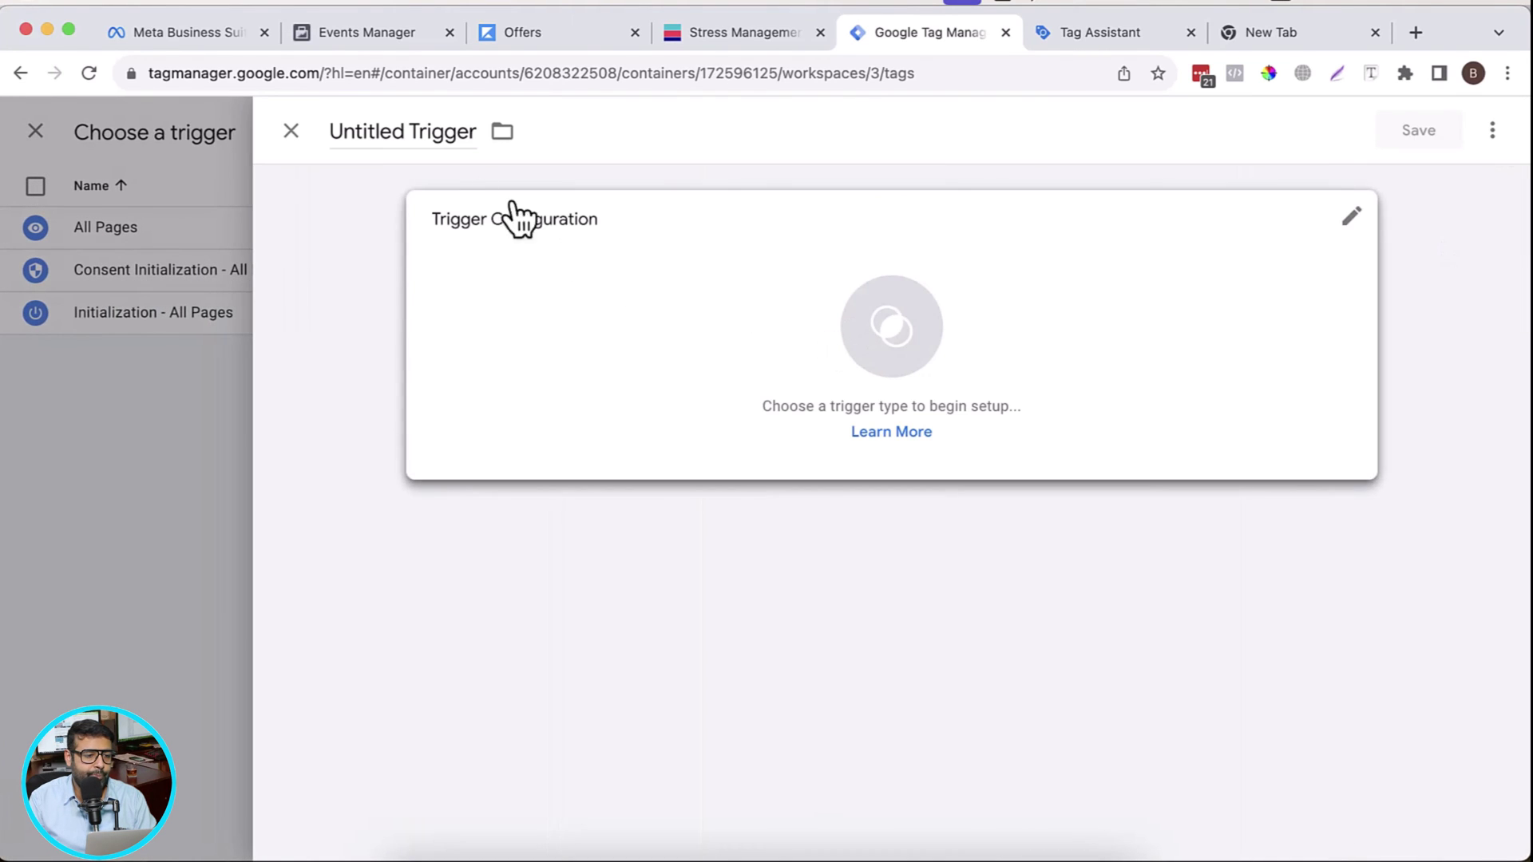
{"action": "left_click", "coordinate": [411, 126]}
{"action": "type", "text": "Li"}
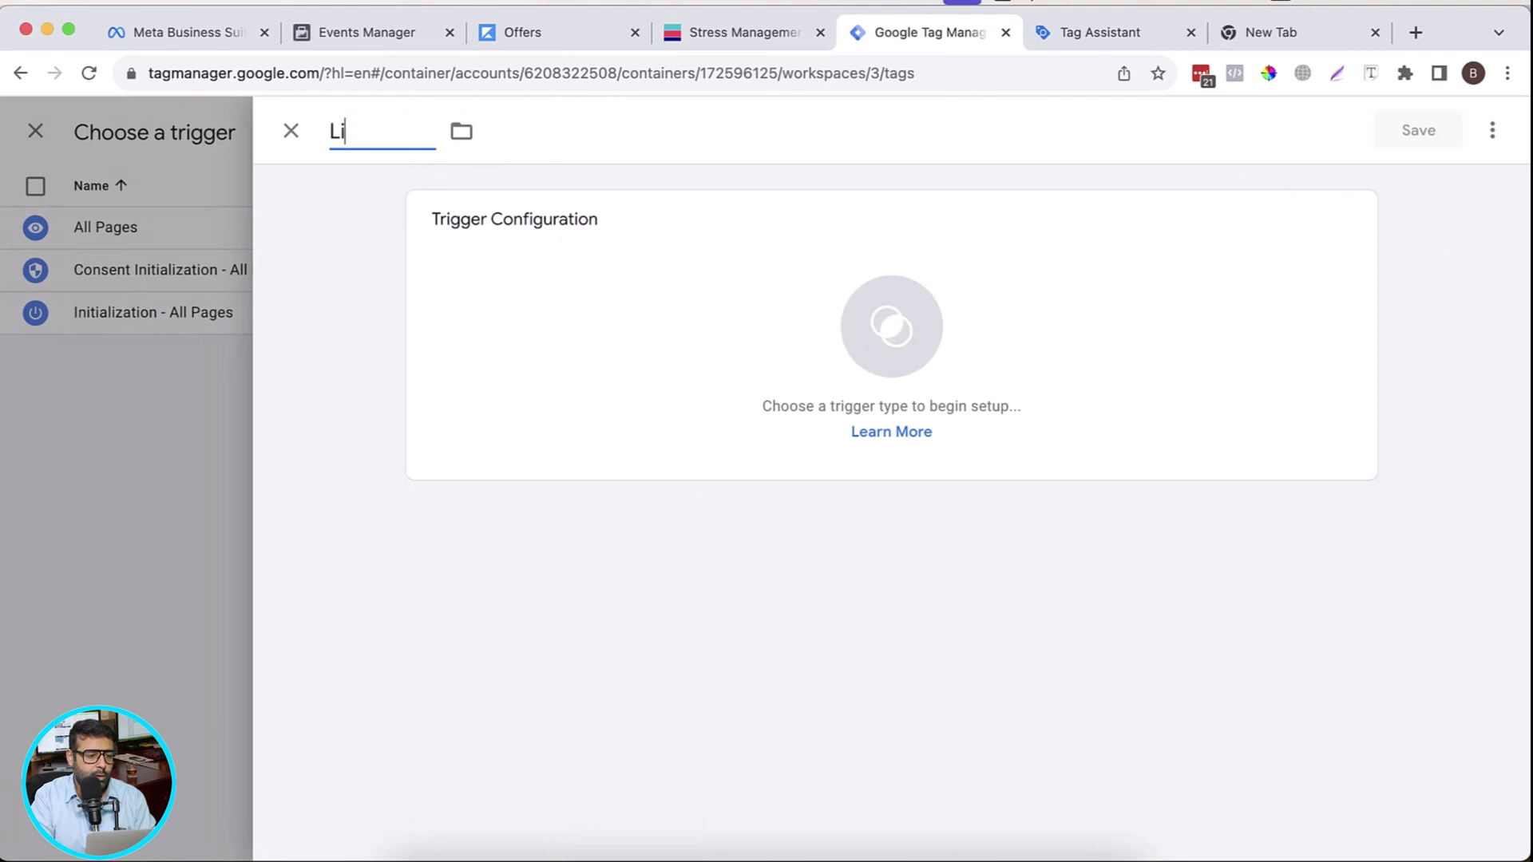
{"action": "type", "text": "Post Pu"}
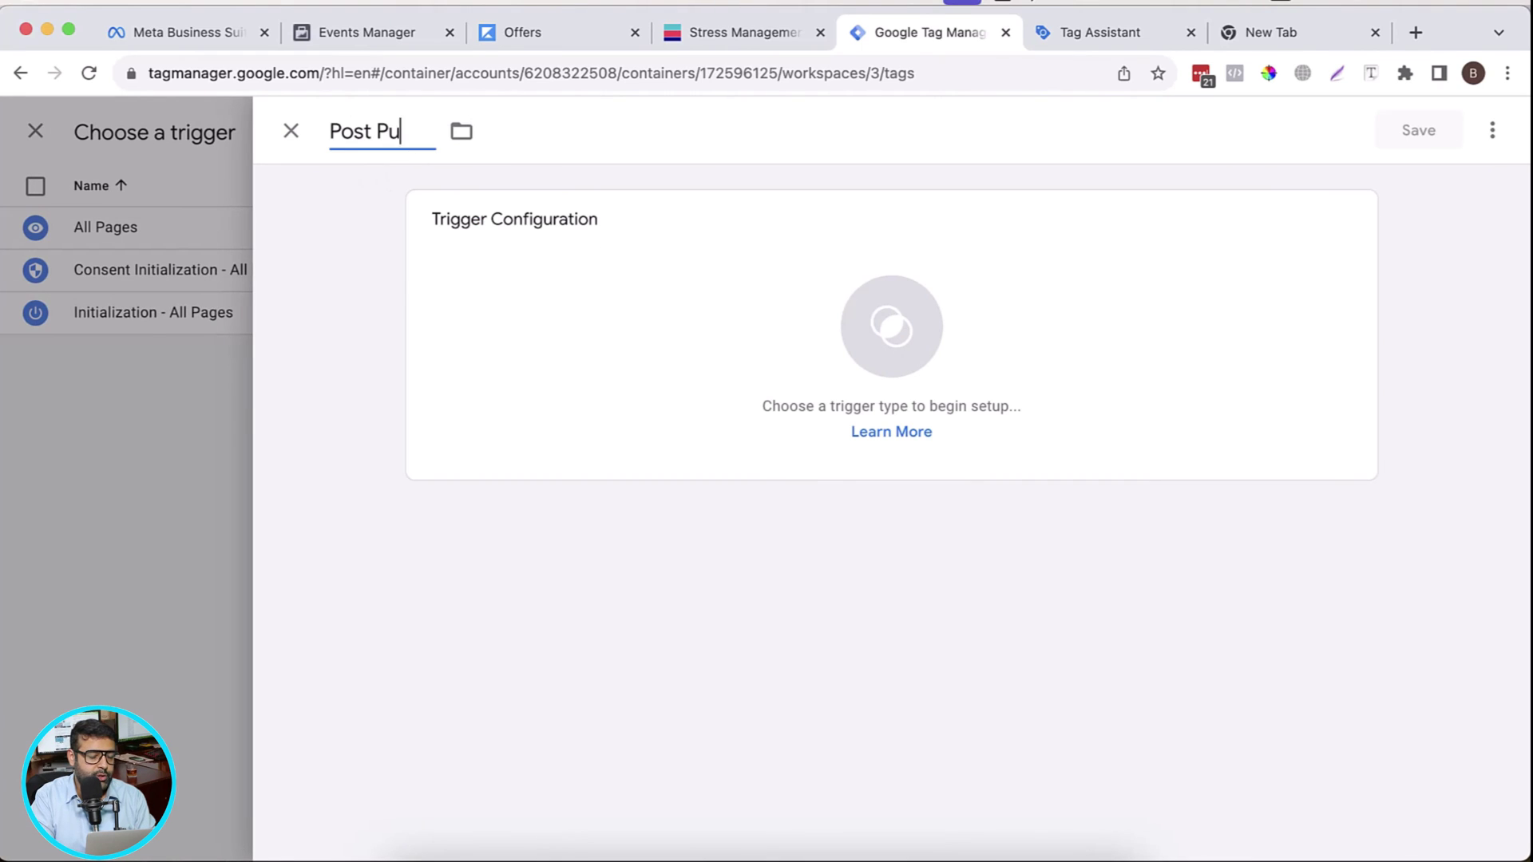
{"action": "type", "text": "rchase - Loi"}
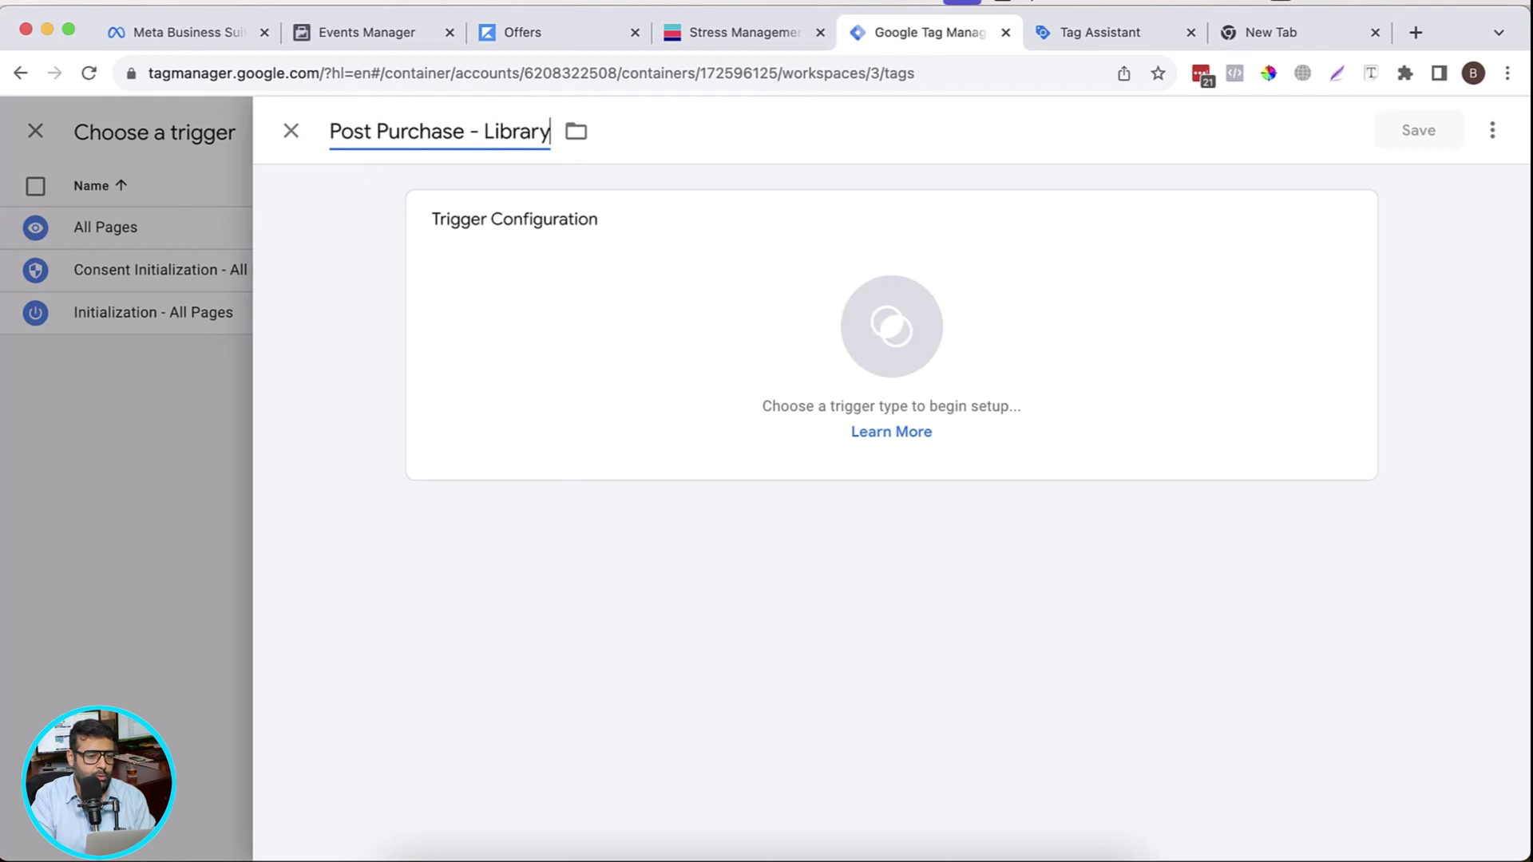
{"action": "type", "text": "rary Page"}
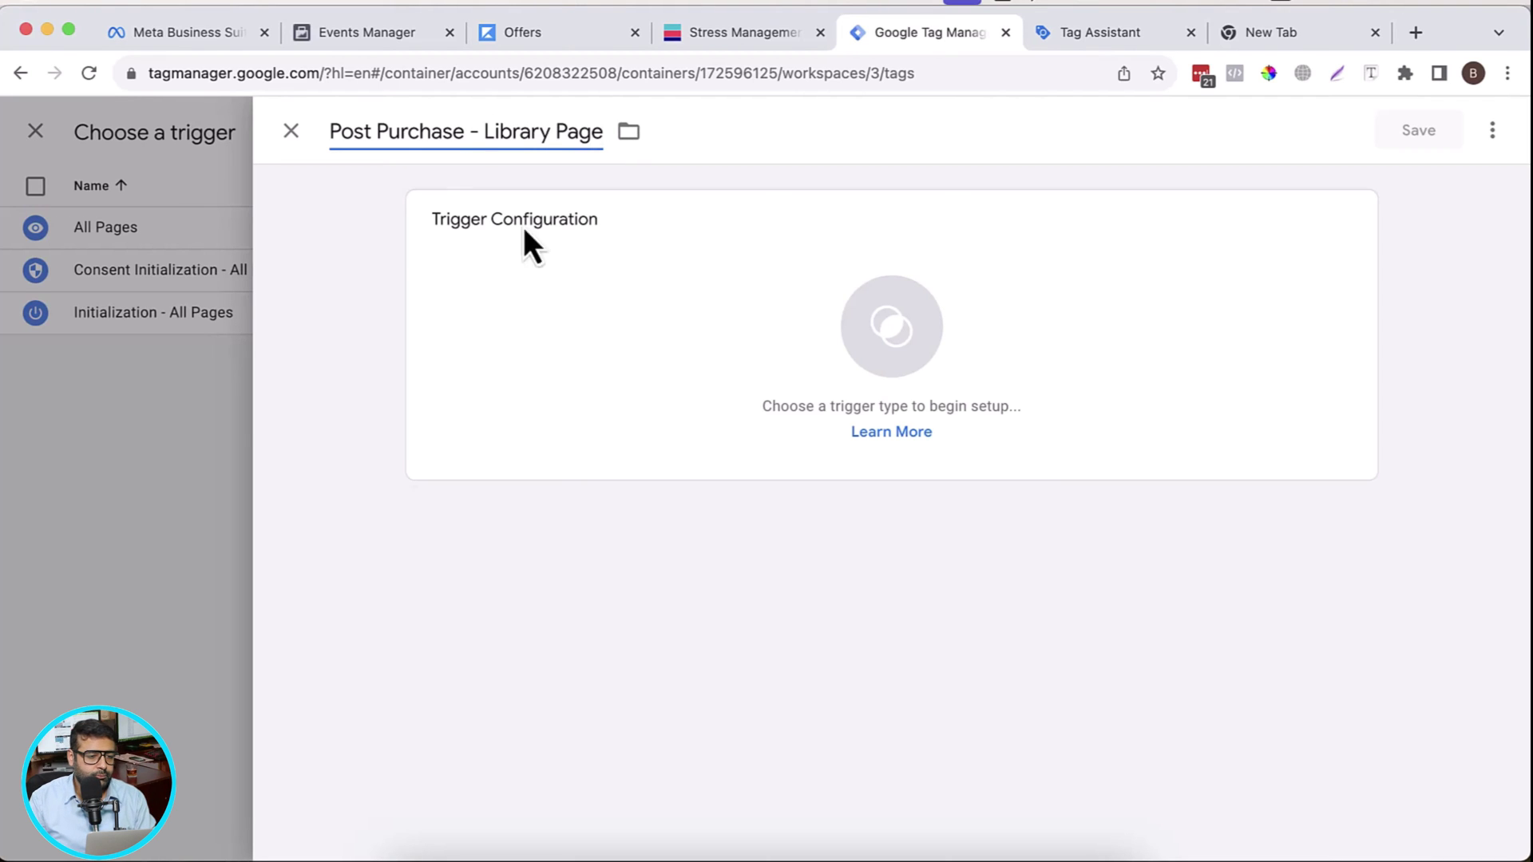
{"action": "left_click", "coordinate": [831, 264]}
{"action": "left_click", "coordinate": [1197, 375]}
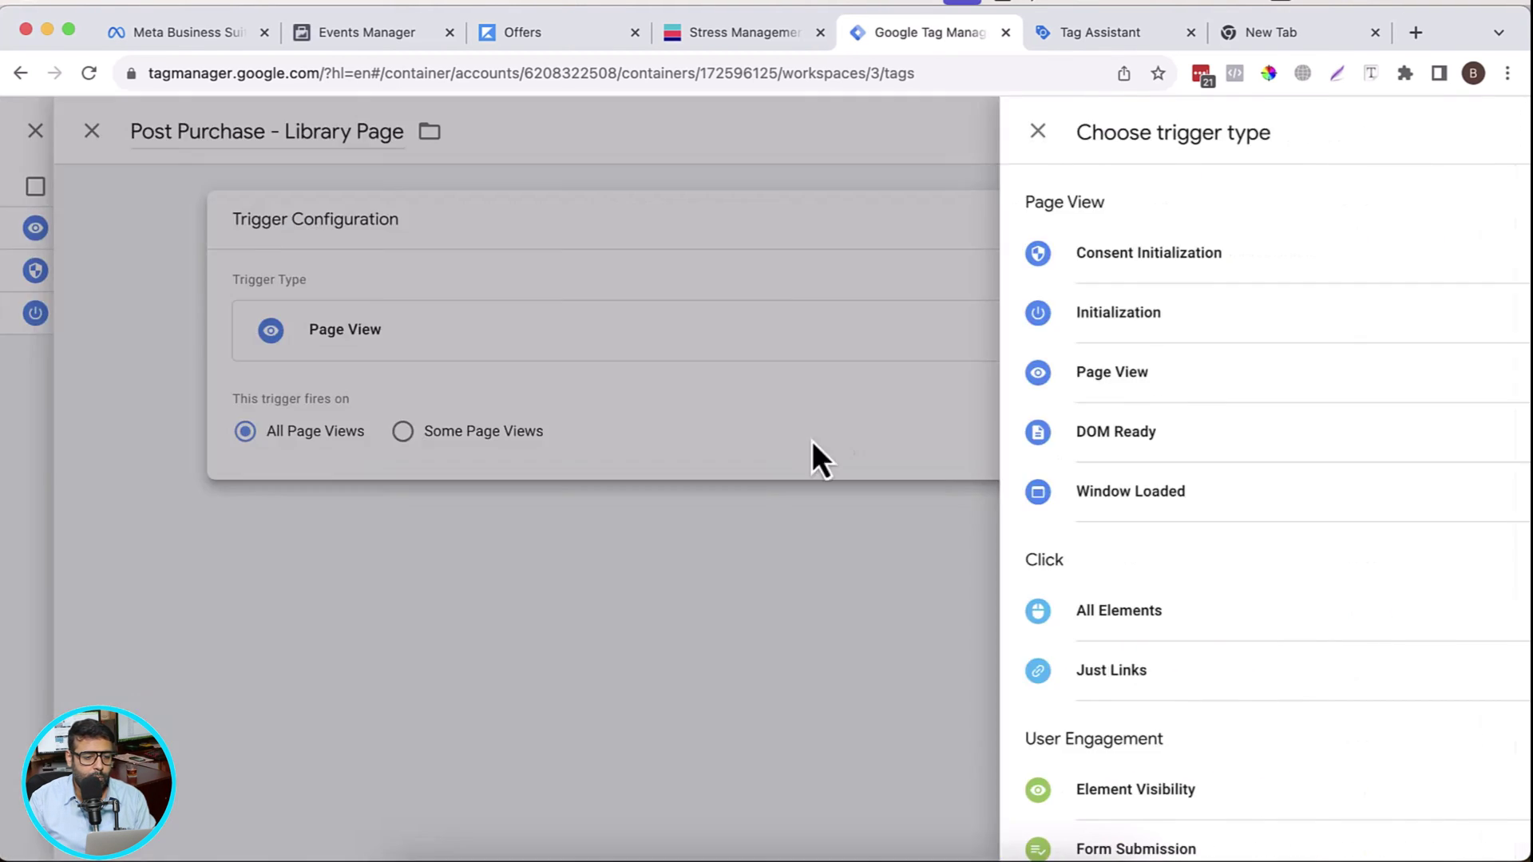
Step: Limit the trigger to Page URL contains 'library' and save it
{"action": "left_click", "coordinate": [635, 432]}
{"action": "left_click", "coordinate": [547, 519]}
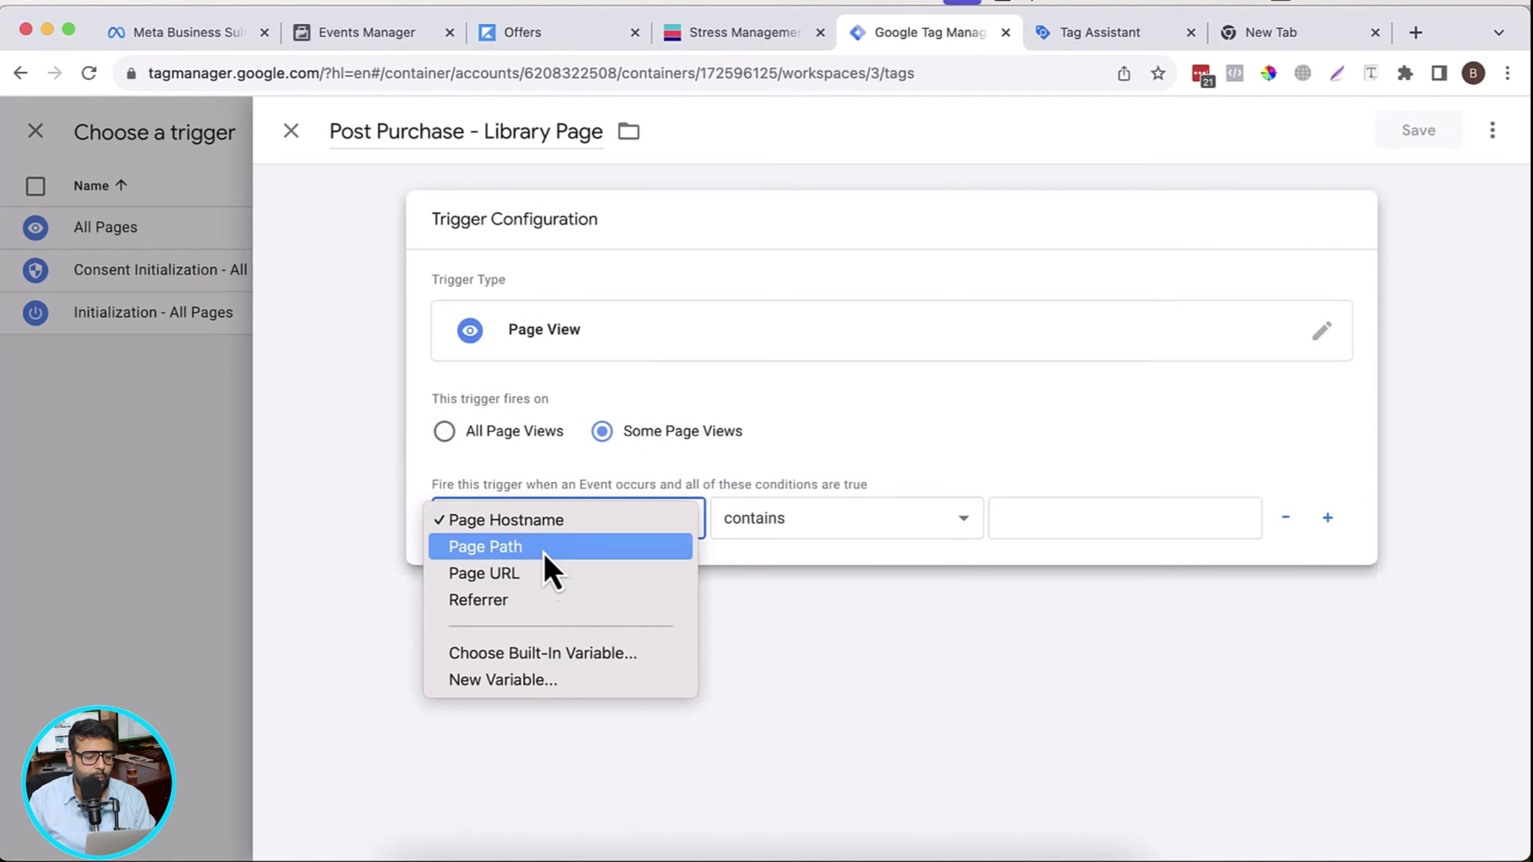
{"action": "left_click", "coordinate": [540, 572]}
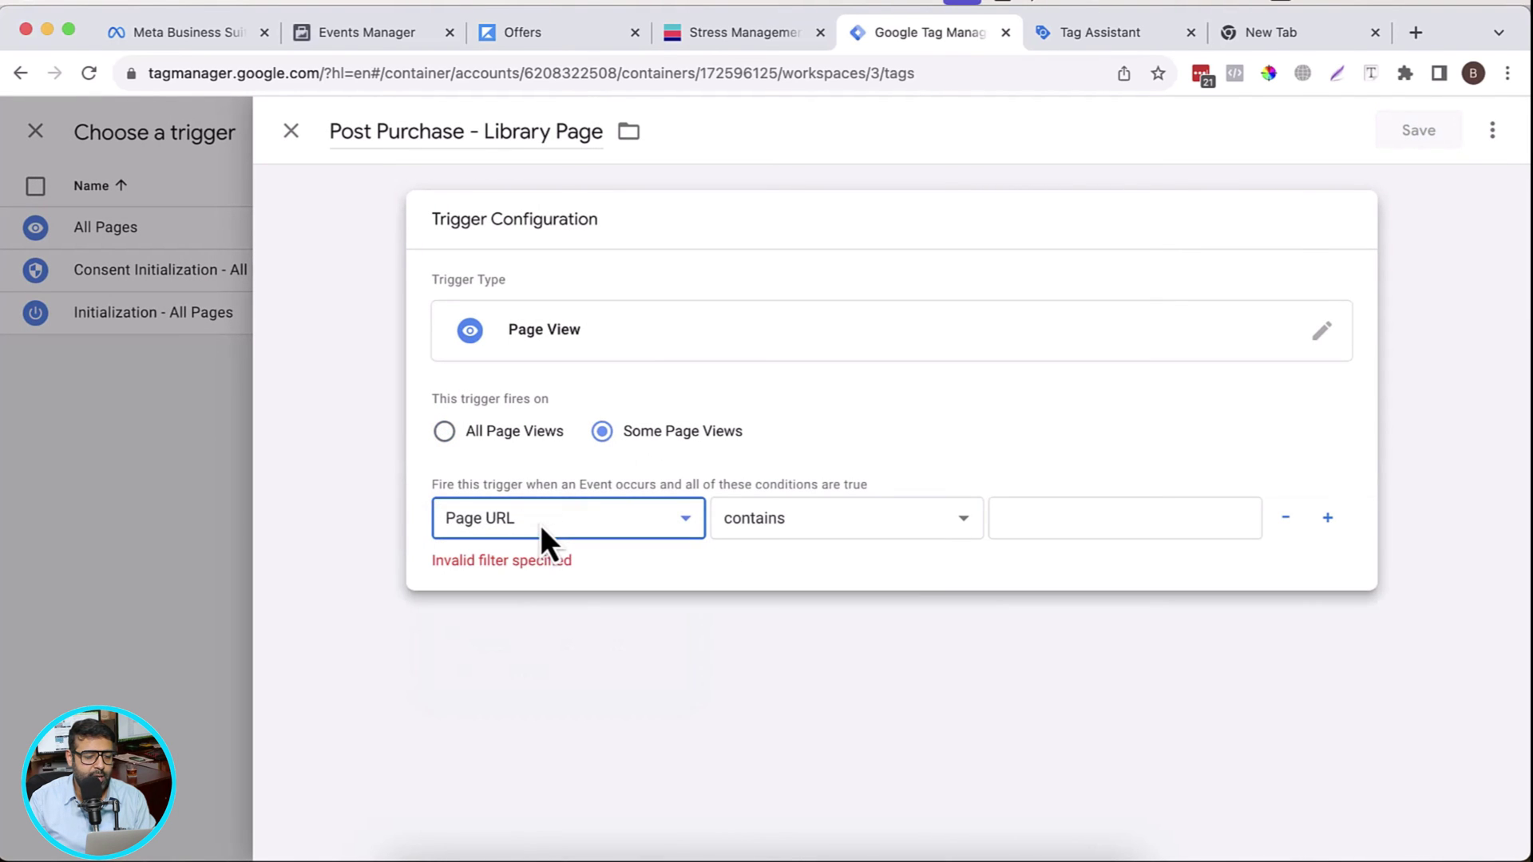
{"action": "left_click", "coordinate": [1071, 527]}
{"action": "type", "text": "library"}
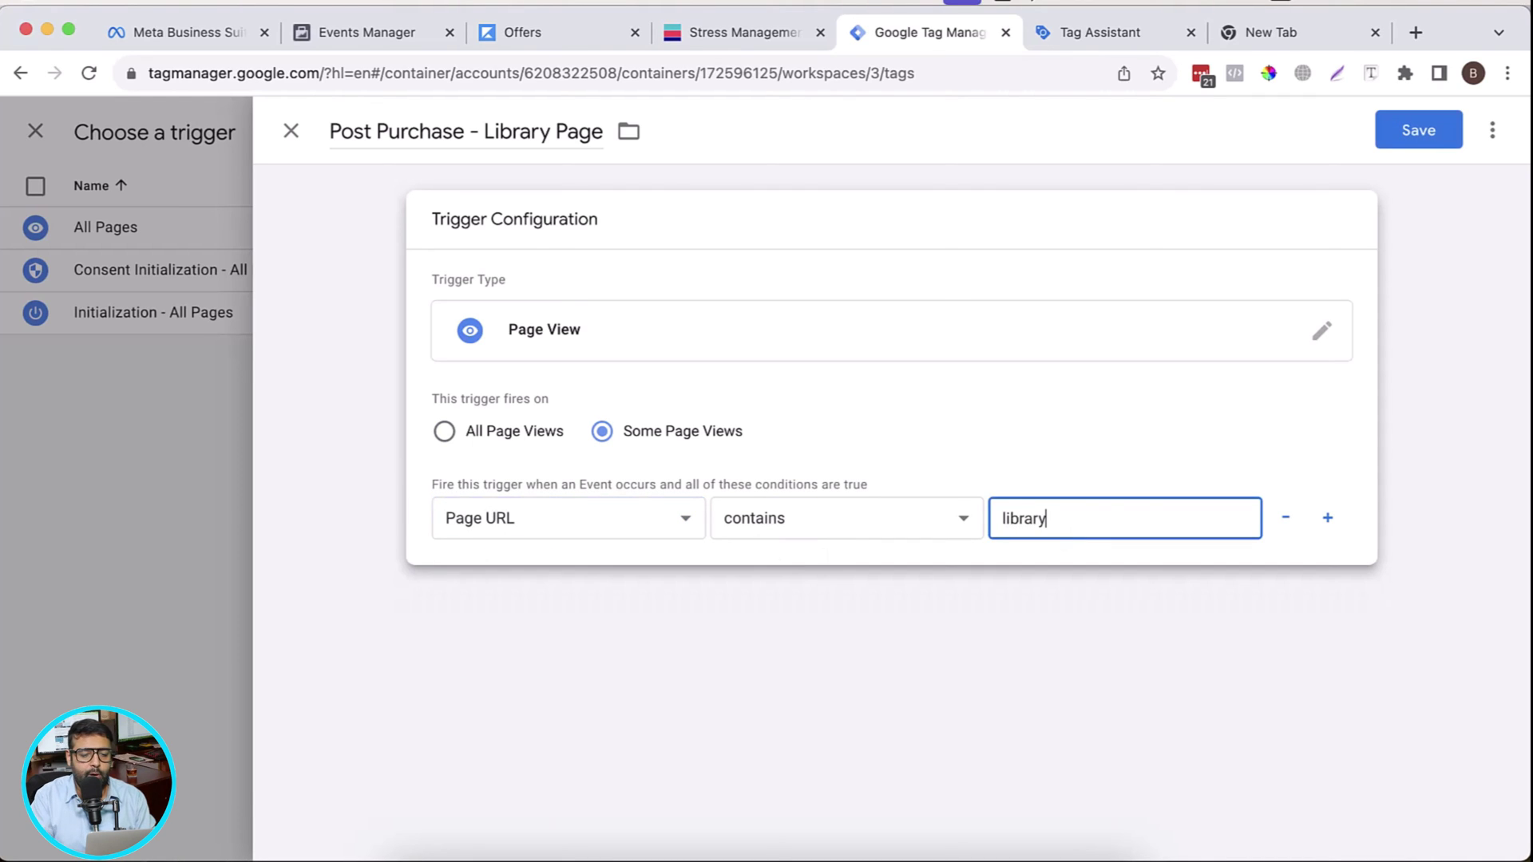
{"action": "left_click", "coordinate": [1429, 148]}
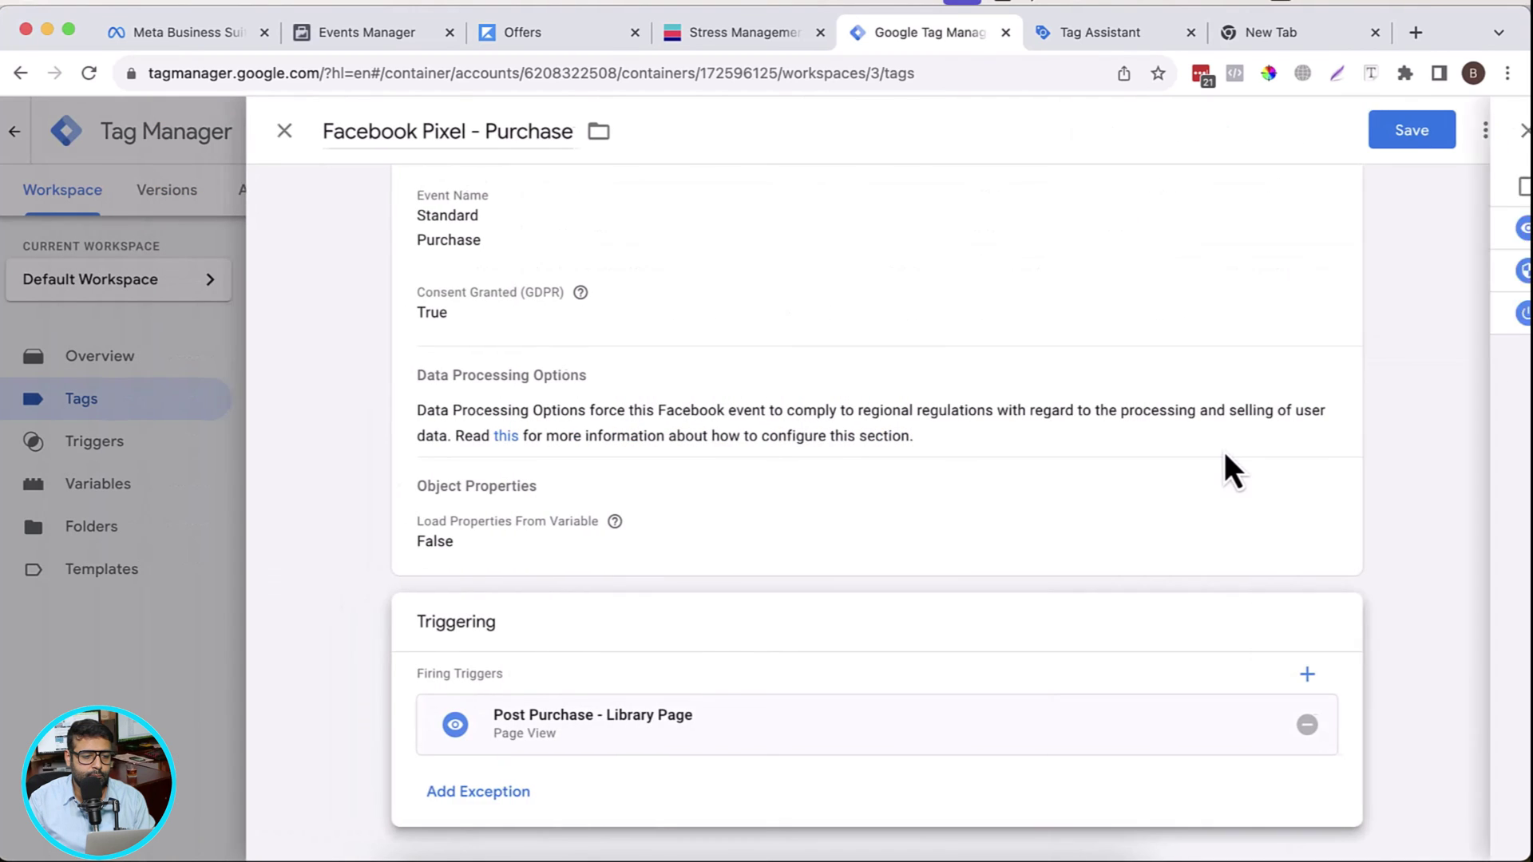
Step: Review the Purchase event and Post Purchase - Library Page trigger, then save the tag
{"action": "scroll", "coordinate": [1338, 353], "scroll_direction": "up", "scroll_amount": 3}
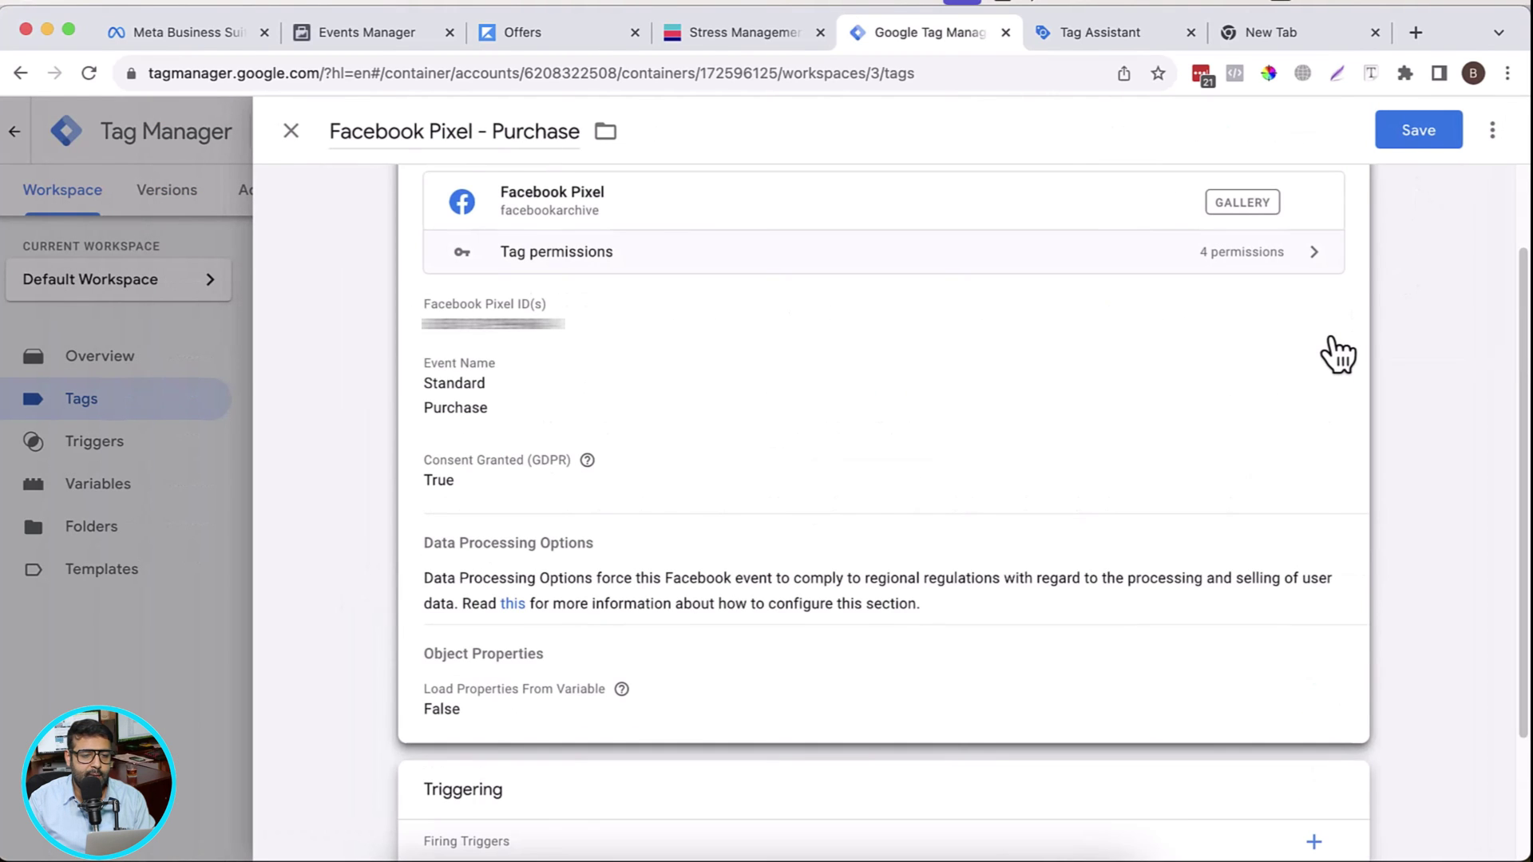
{"action": "scroll", "coordinate": [755, 573], "scroll_direction": "up", "scroll_amount": 2}
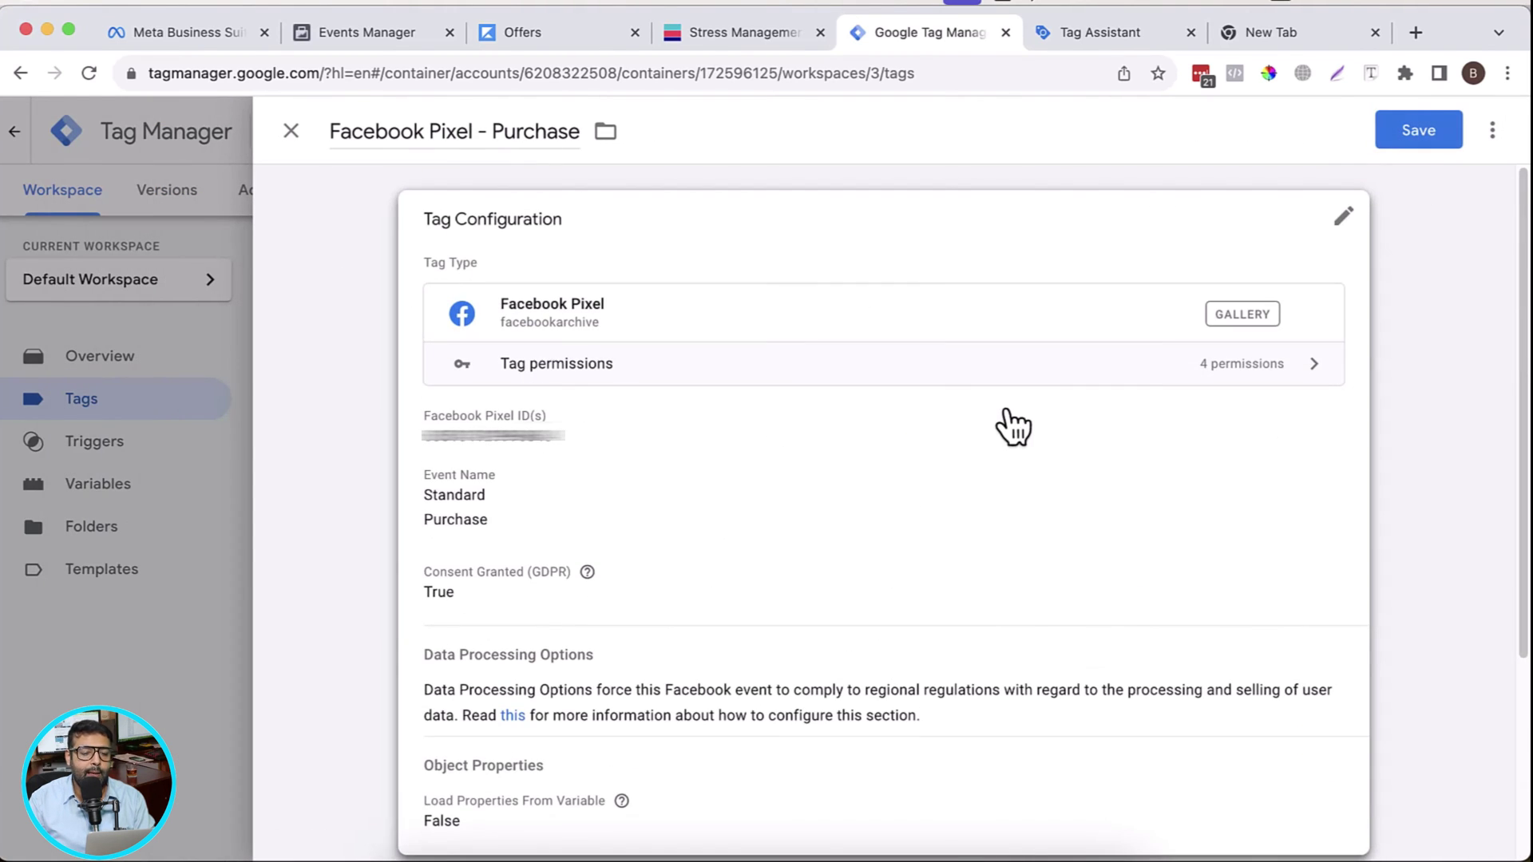
{"action": "mouse_move", "coordinate": [332, 129]}
{"action": "left_mouse_down"}
{"action": "mouse_move", "coordinate": [574, 132]}
{"action": "mouse_move", "coordinate": [530, 540]}
{"action": "left_mouse_up"}
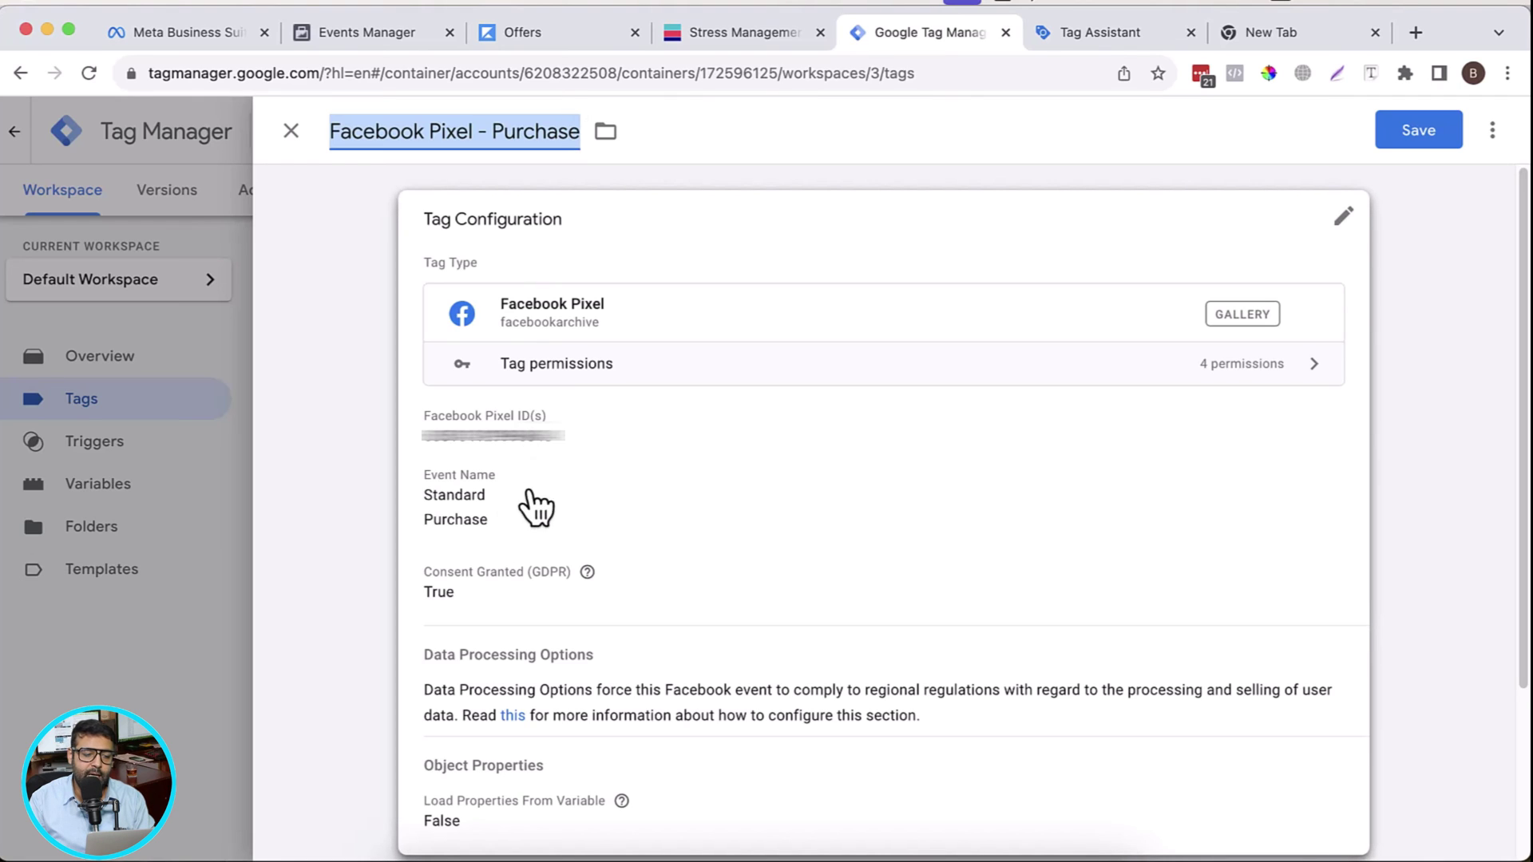
{"action": "left_click", "coordinate": [521, 523]}
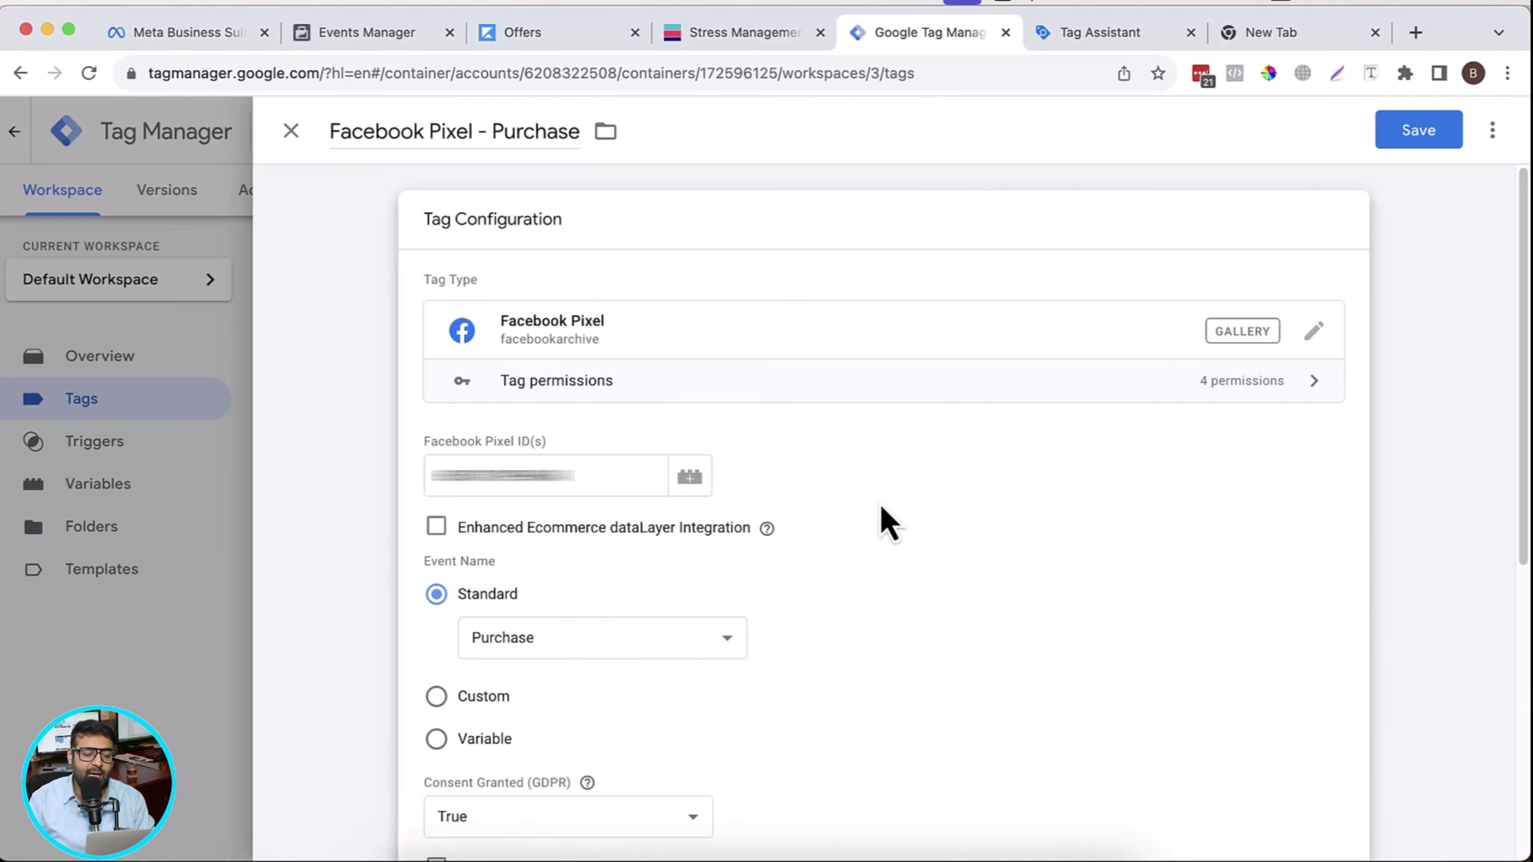
{"action": "scroll", "coordinate": [785, 611], "scroll_direction": "down", "scroll_amount": 3}
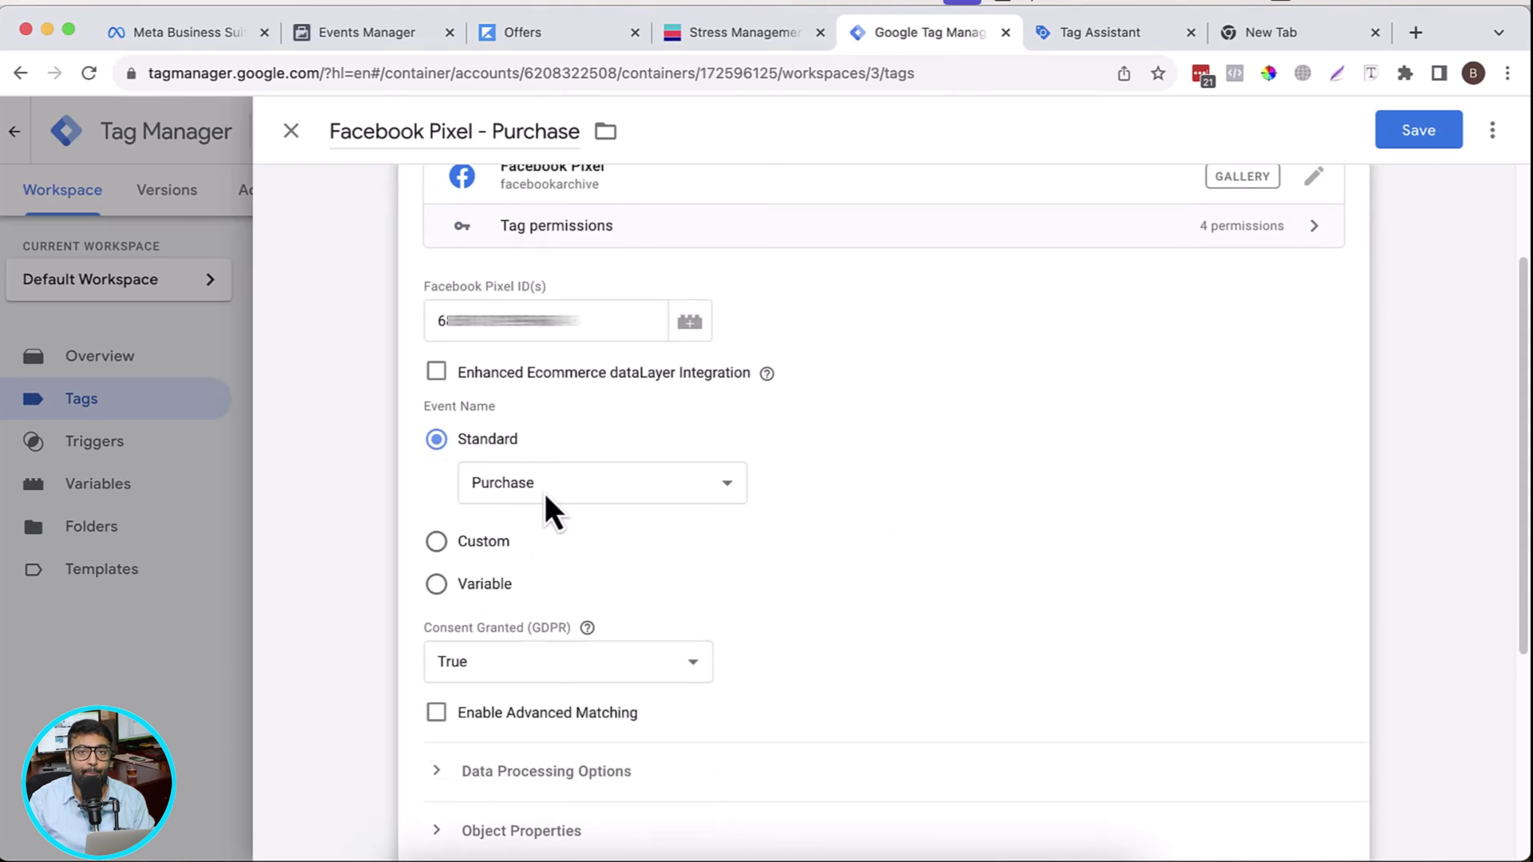
{"action": "scroll", "coordinate": [918, 459], "scroll_direction": "down", "scroll_amount": 5}
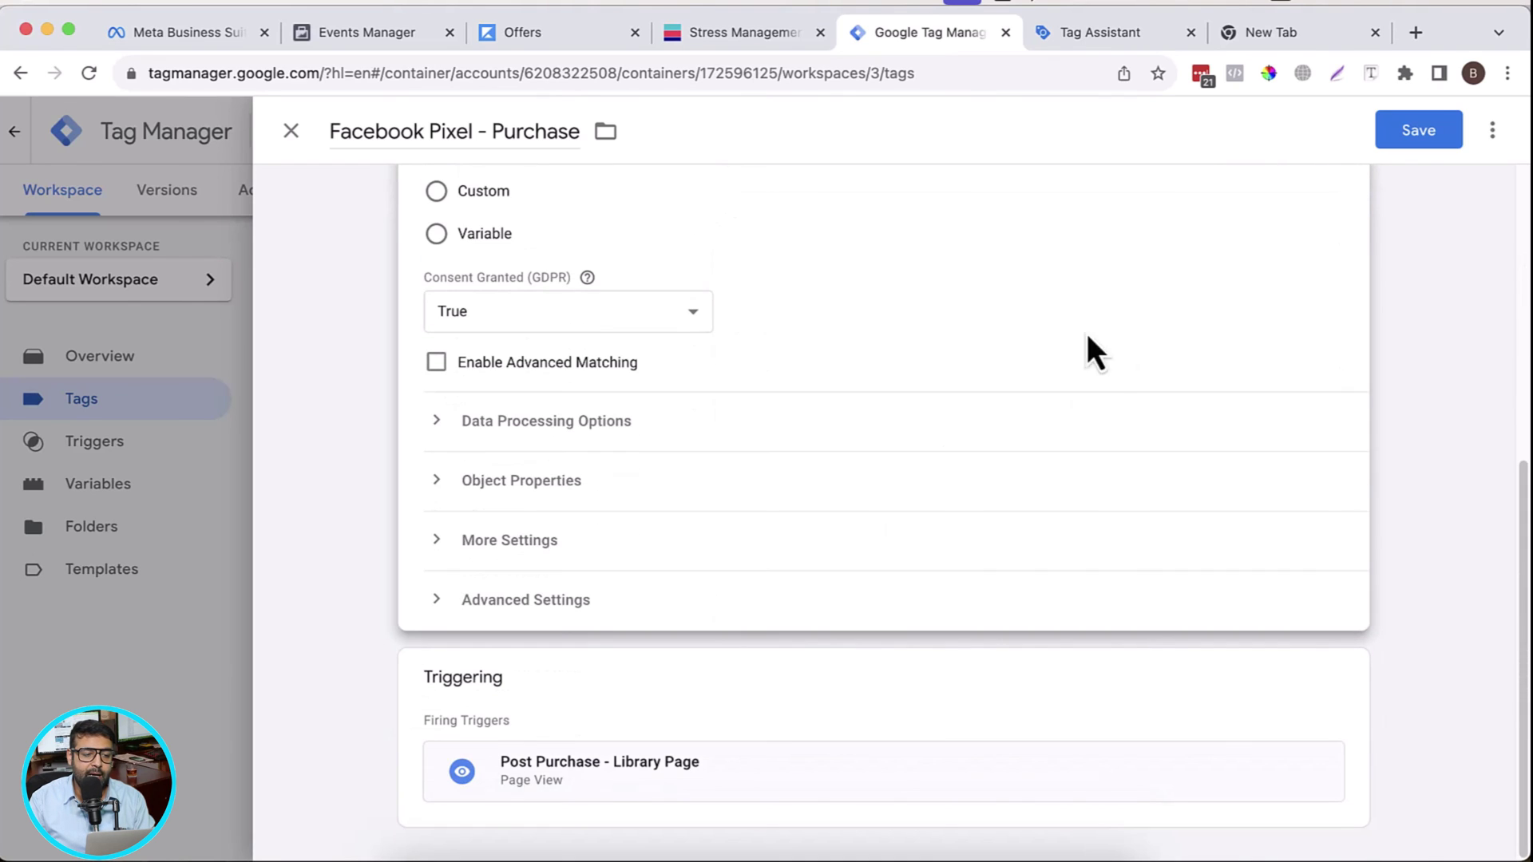
{"action": "mouse_move", "coordinate": [559, 276]}
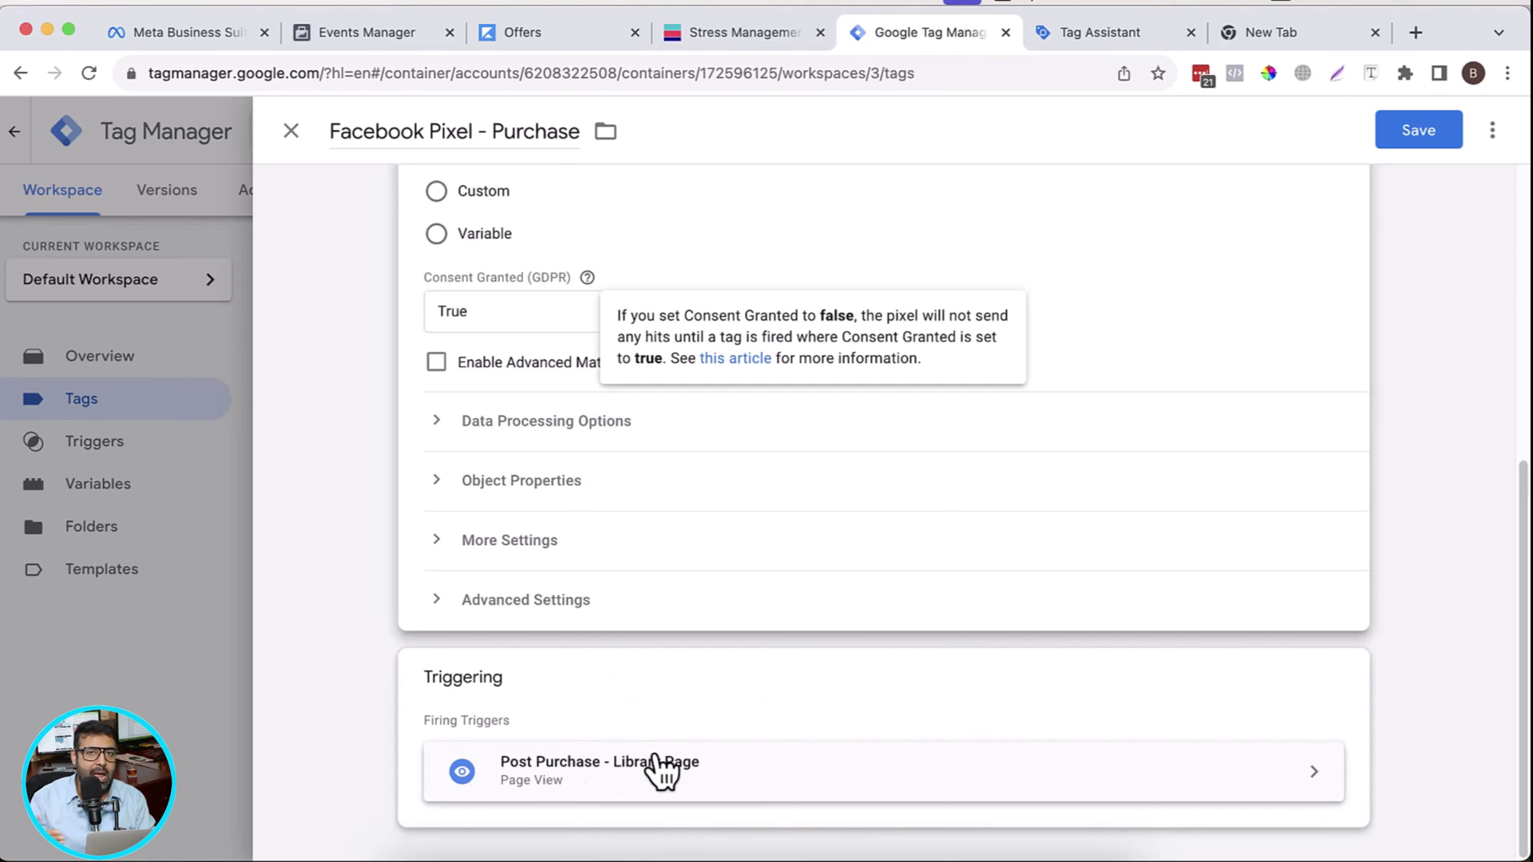
{"action": "left_click", "coordinate": [1423, 137]}
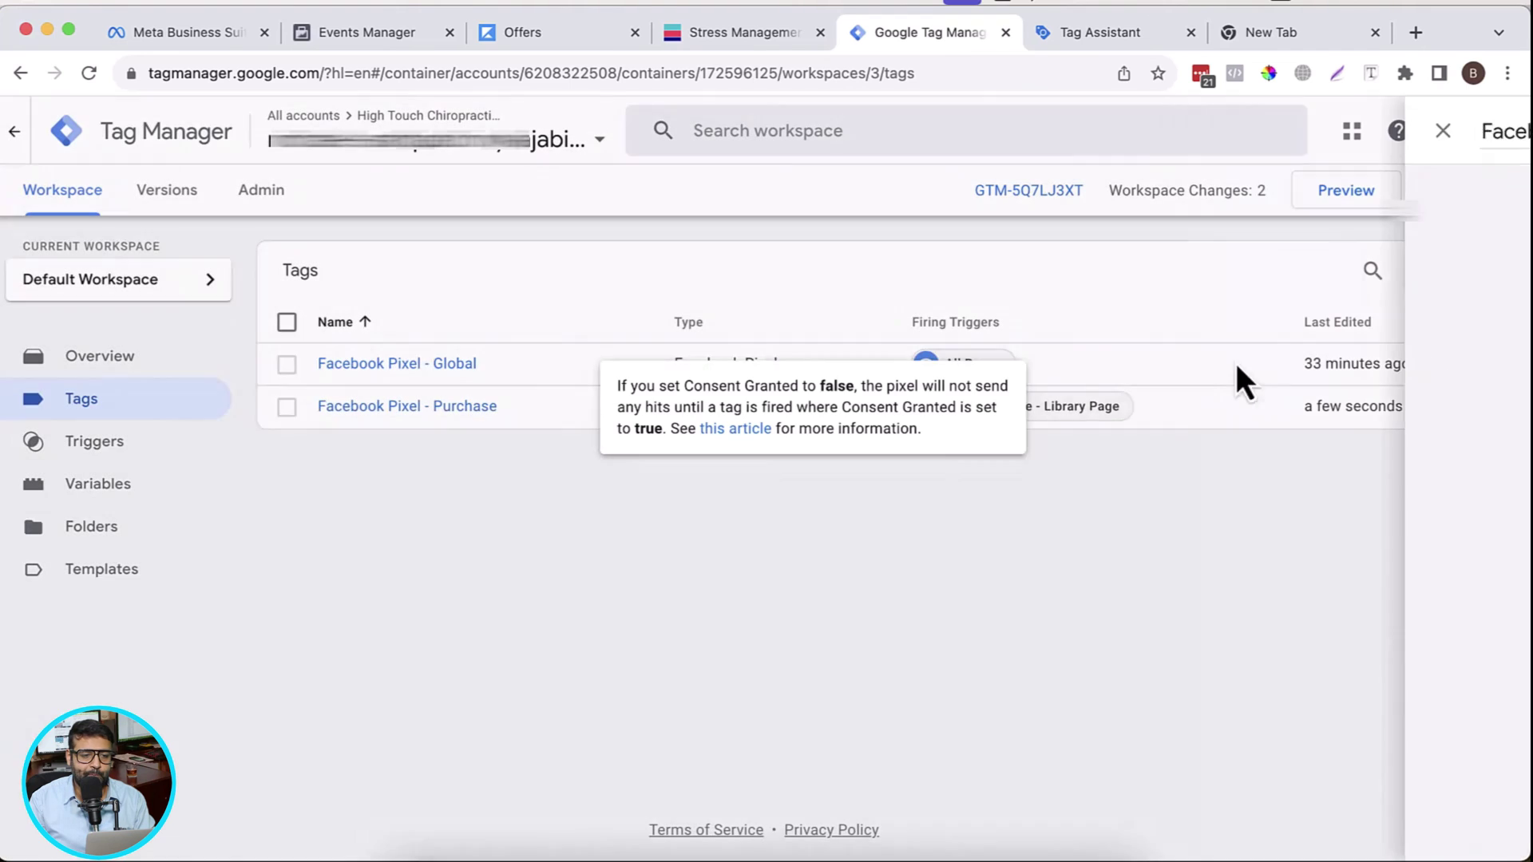
Step: Submit and publish the workspace as Version 3 without a description, then view the Versions list
{"action": "left_click", "coordinate": [1458, 190]}
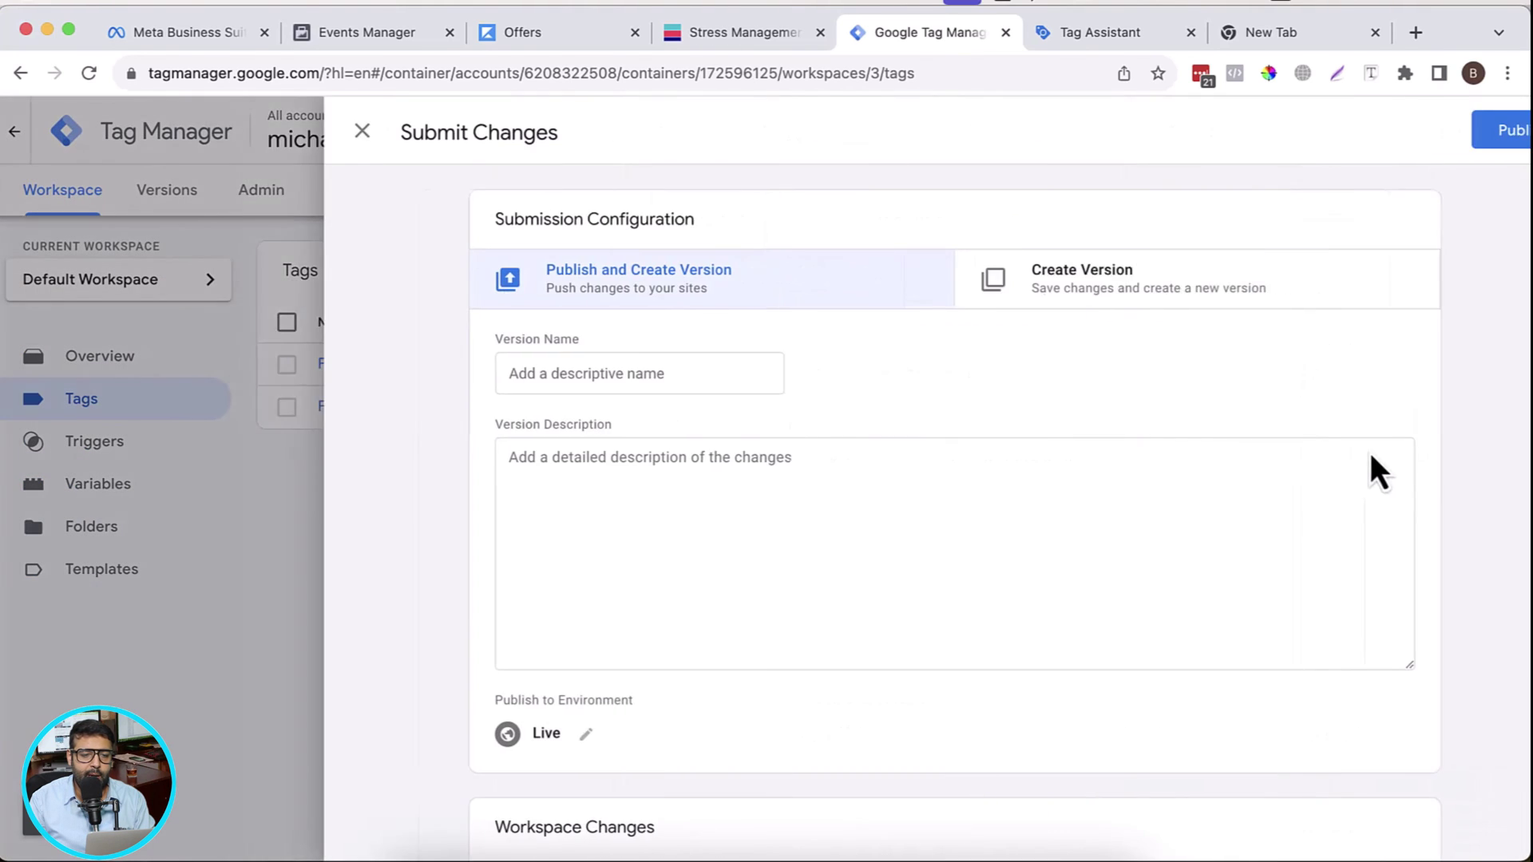
{"action": "left_click", "coordinate": [1461, 140]}
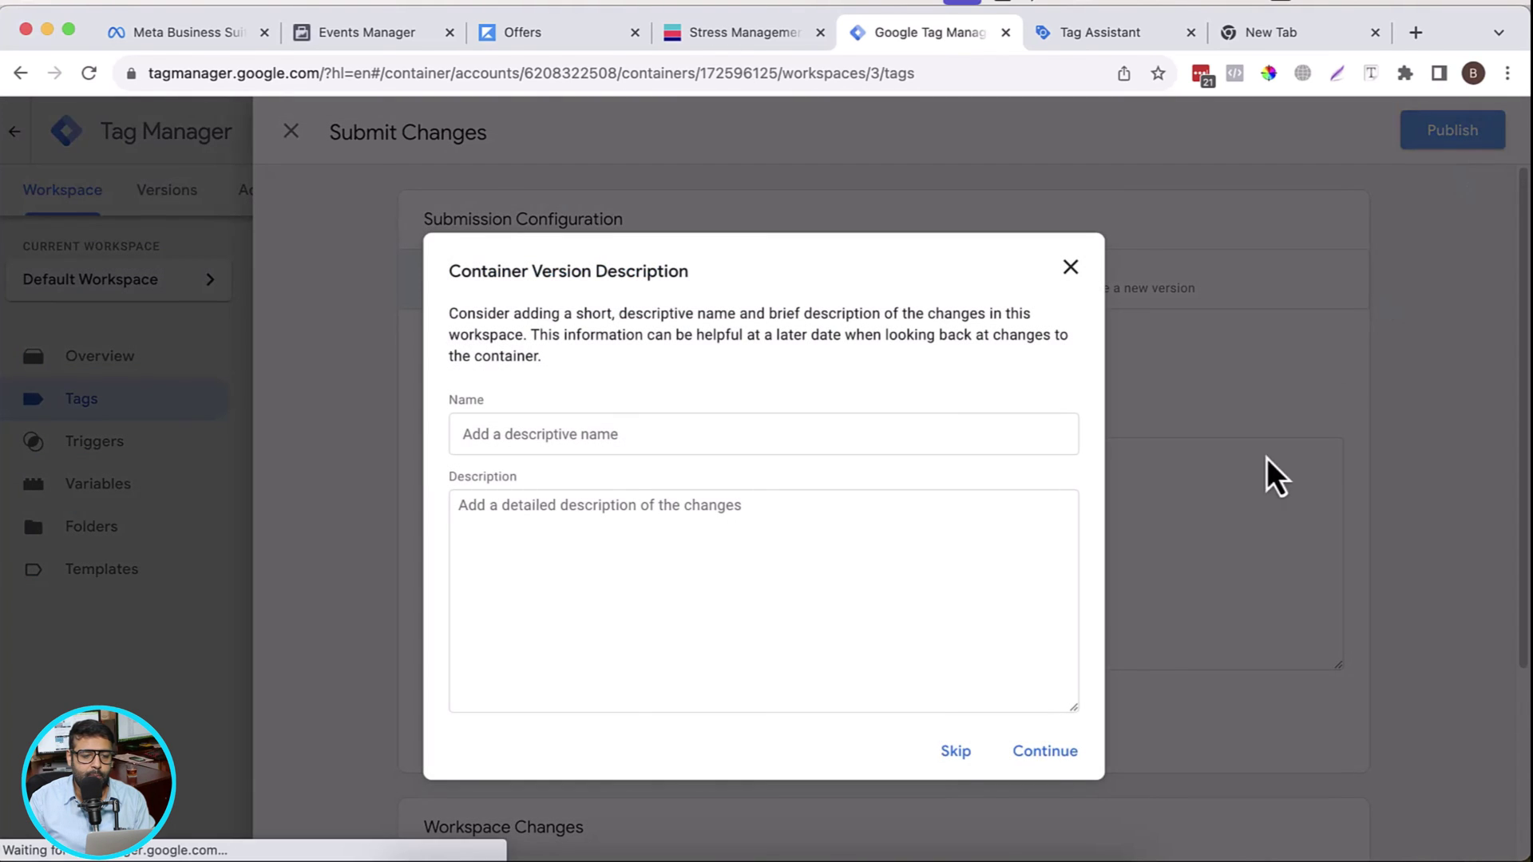
{"action": "left_click", "coordinate": [955, 751]}
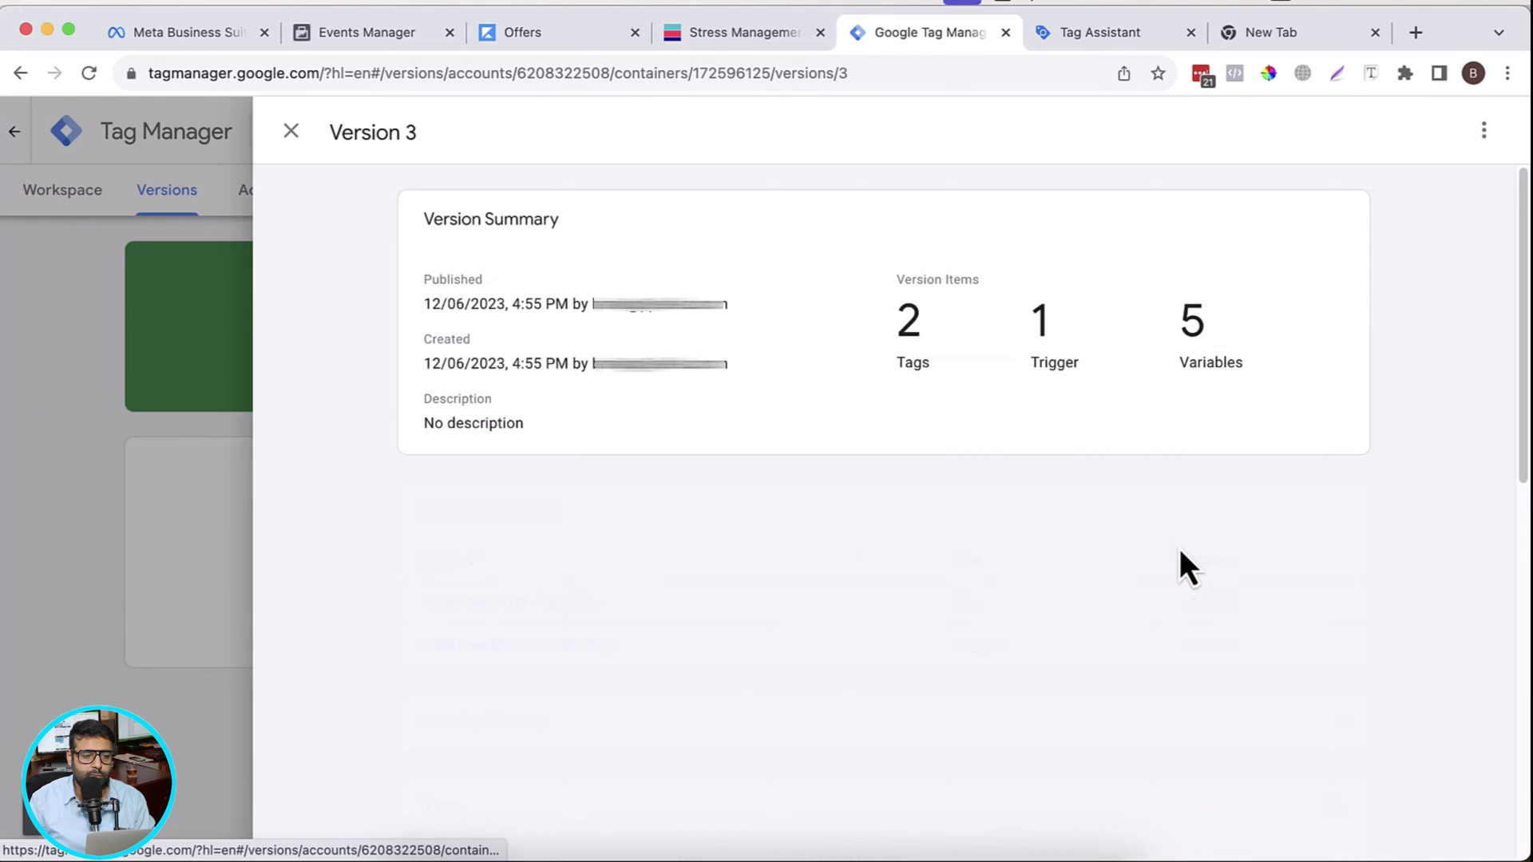
{"action": "left_click", "coordinate": [291, 131]}
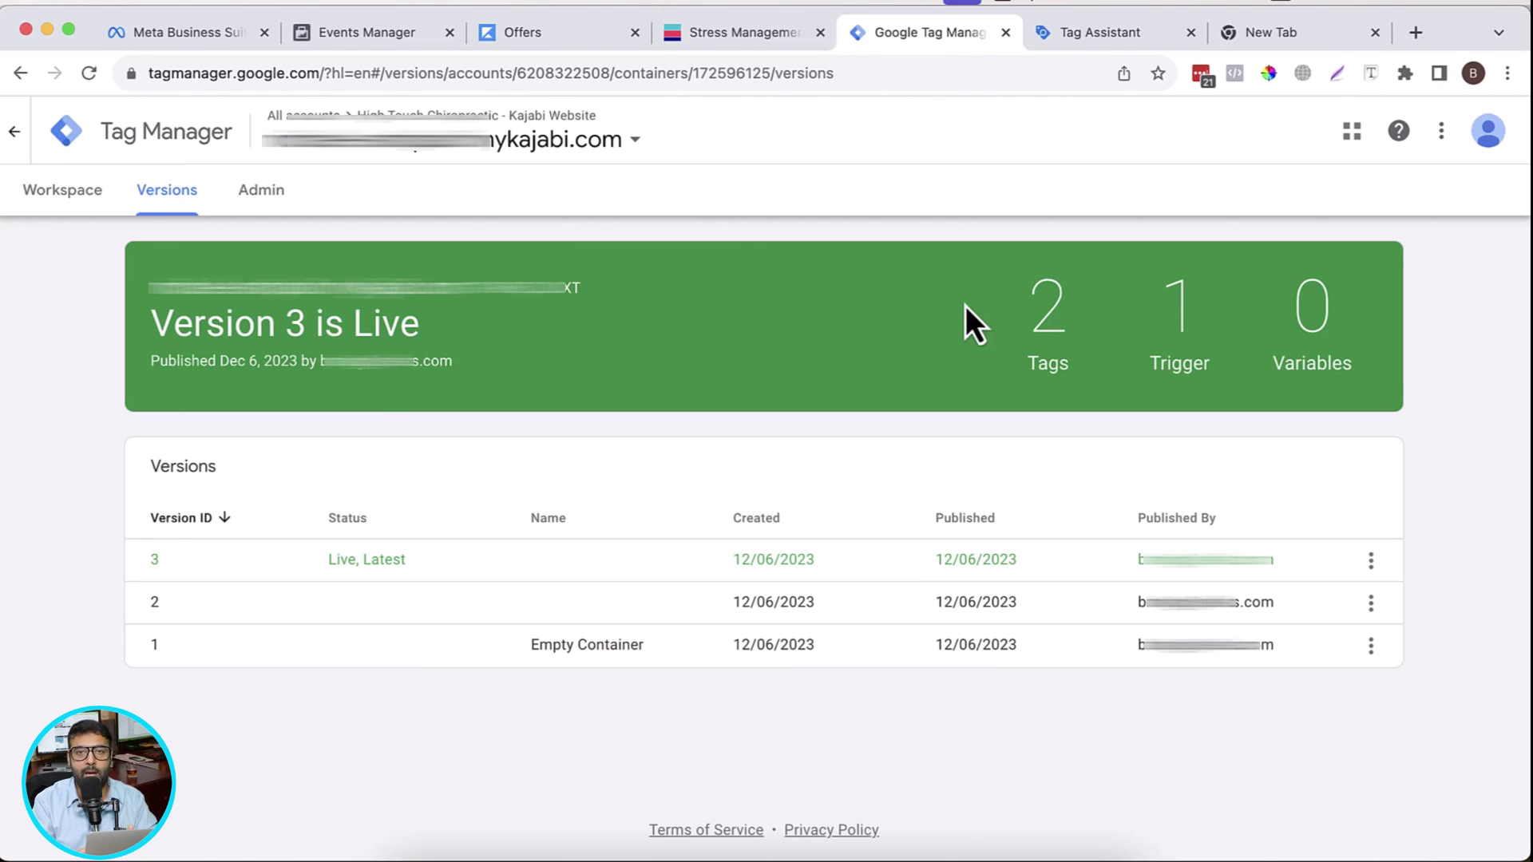
Step: Open the dataset's Test events, then confirm Facebook Pixel - Global and Purchase each fired once
{"action": "left_click", "coordinate": [370, 47]}
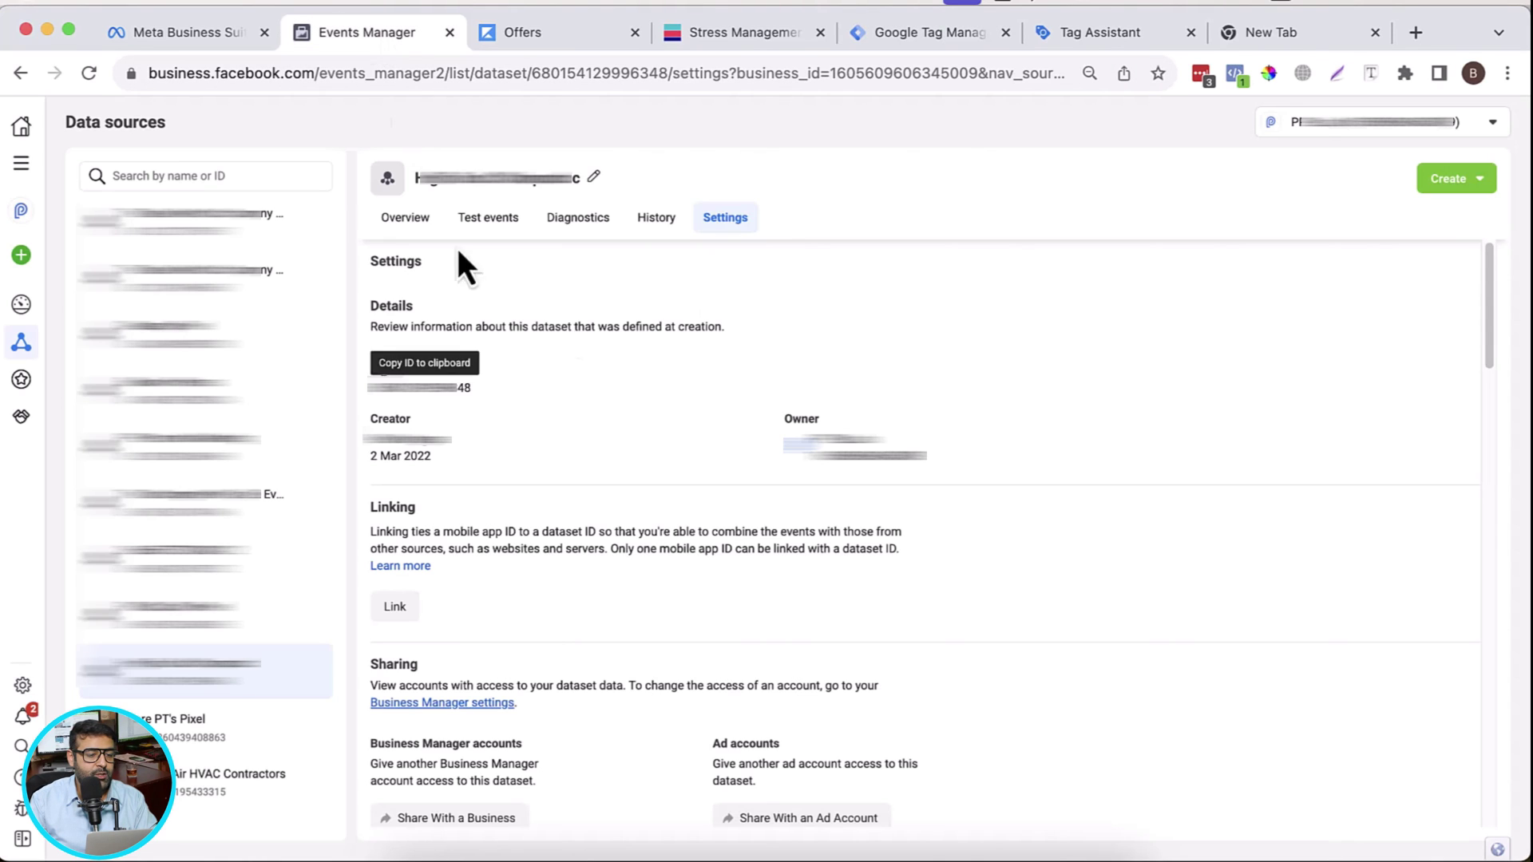
{"action": "left_click", "coordinate": [495, 223]}
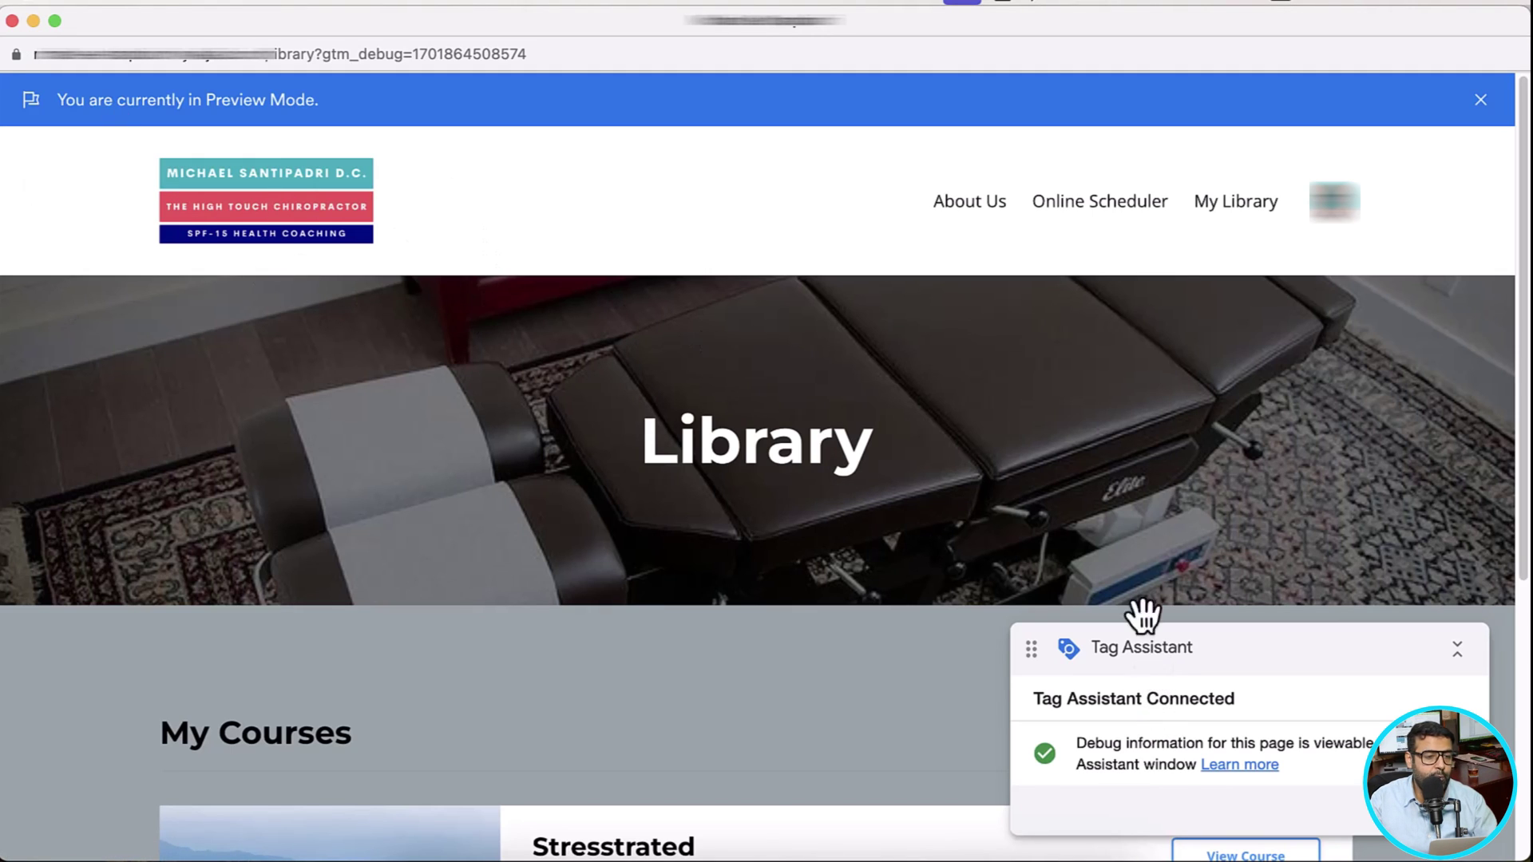
{"action": "key", "text": "super+grave"}
{"action": "left_click", "coordinate": [742, 563]}
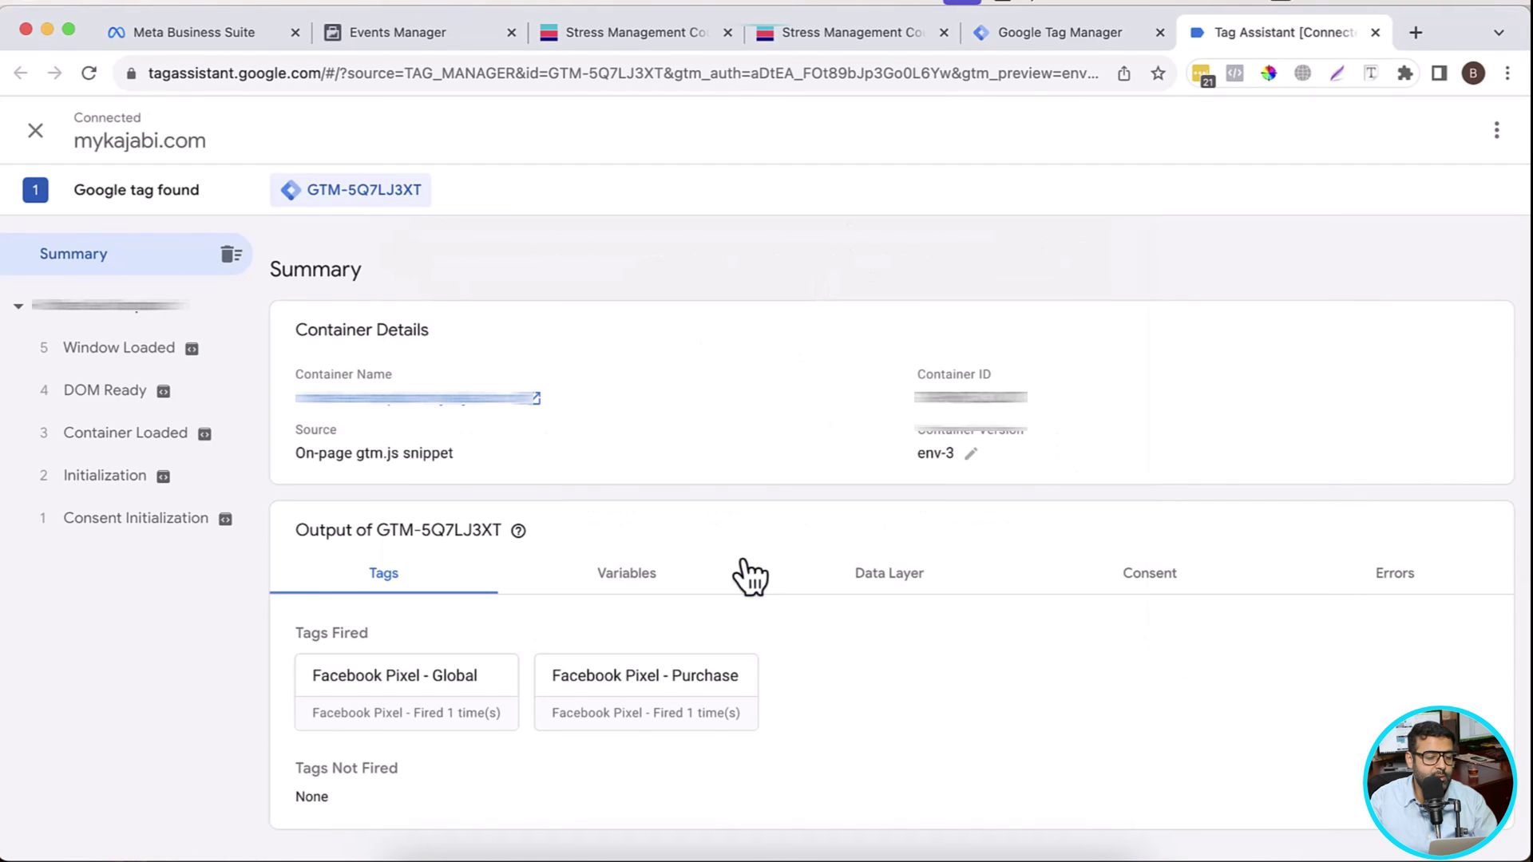
{"action": "double_click", "coordinate": [679, 715]}
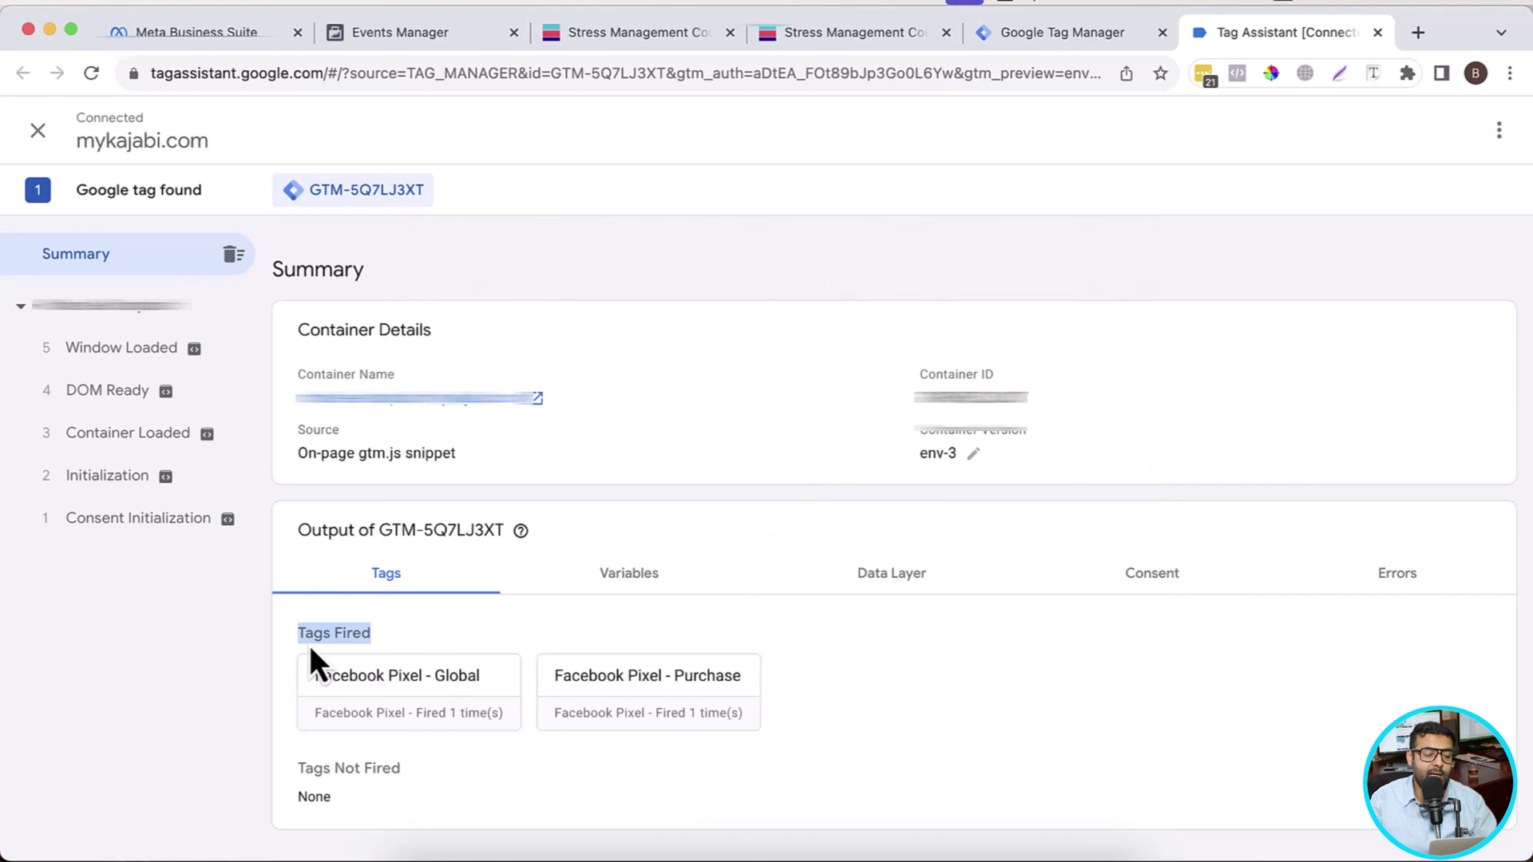
{"action": "key", "text": "super+grave"}
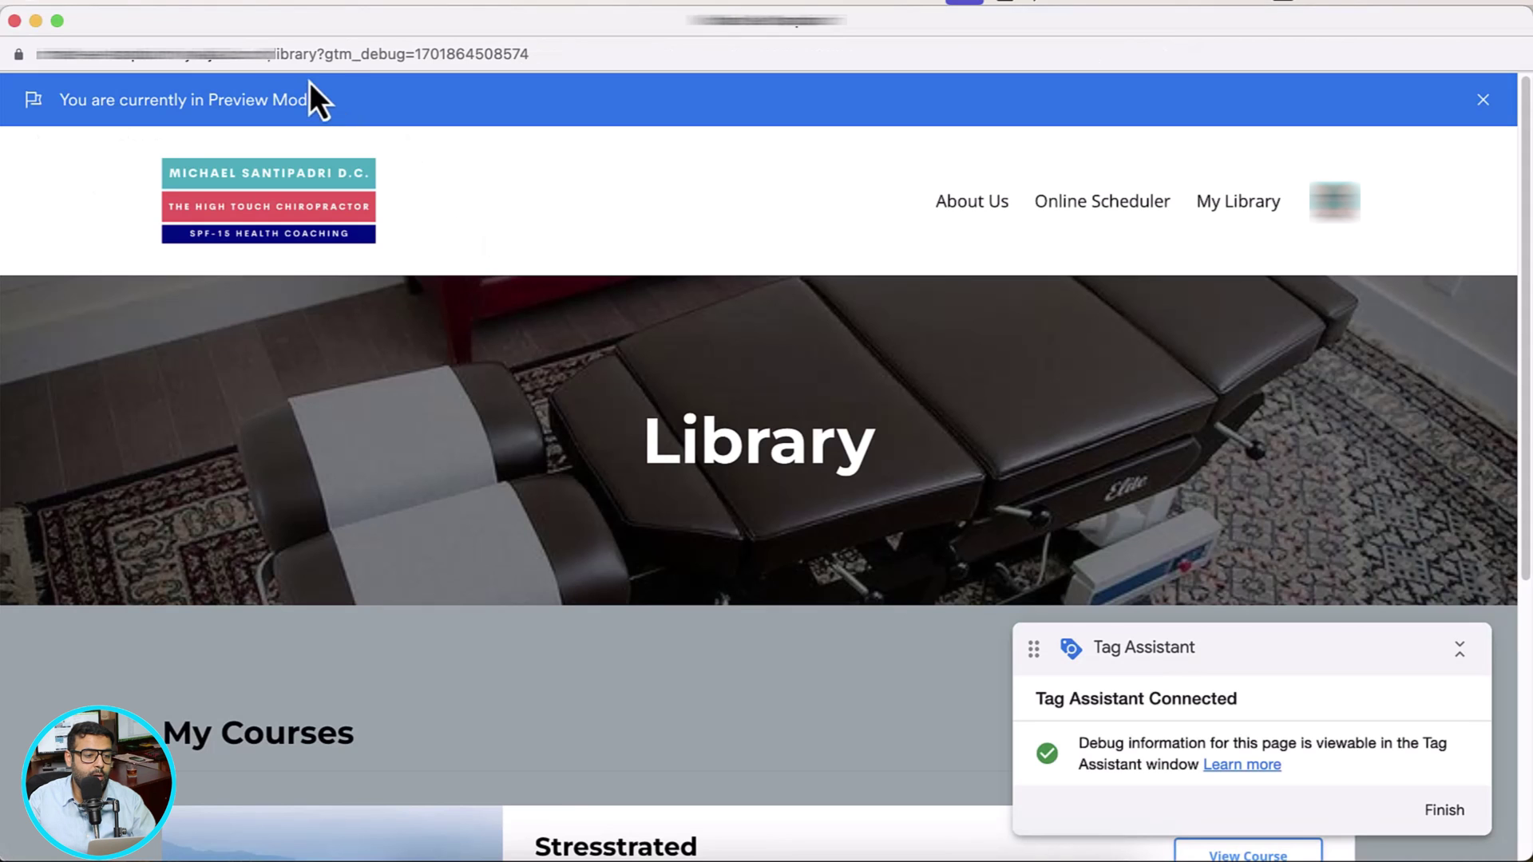
{"action": "left_click_drag", "start_coordinate": [316, 55], "coordinate": [32, 54]}
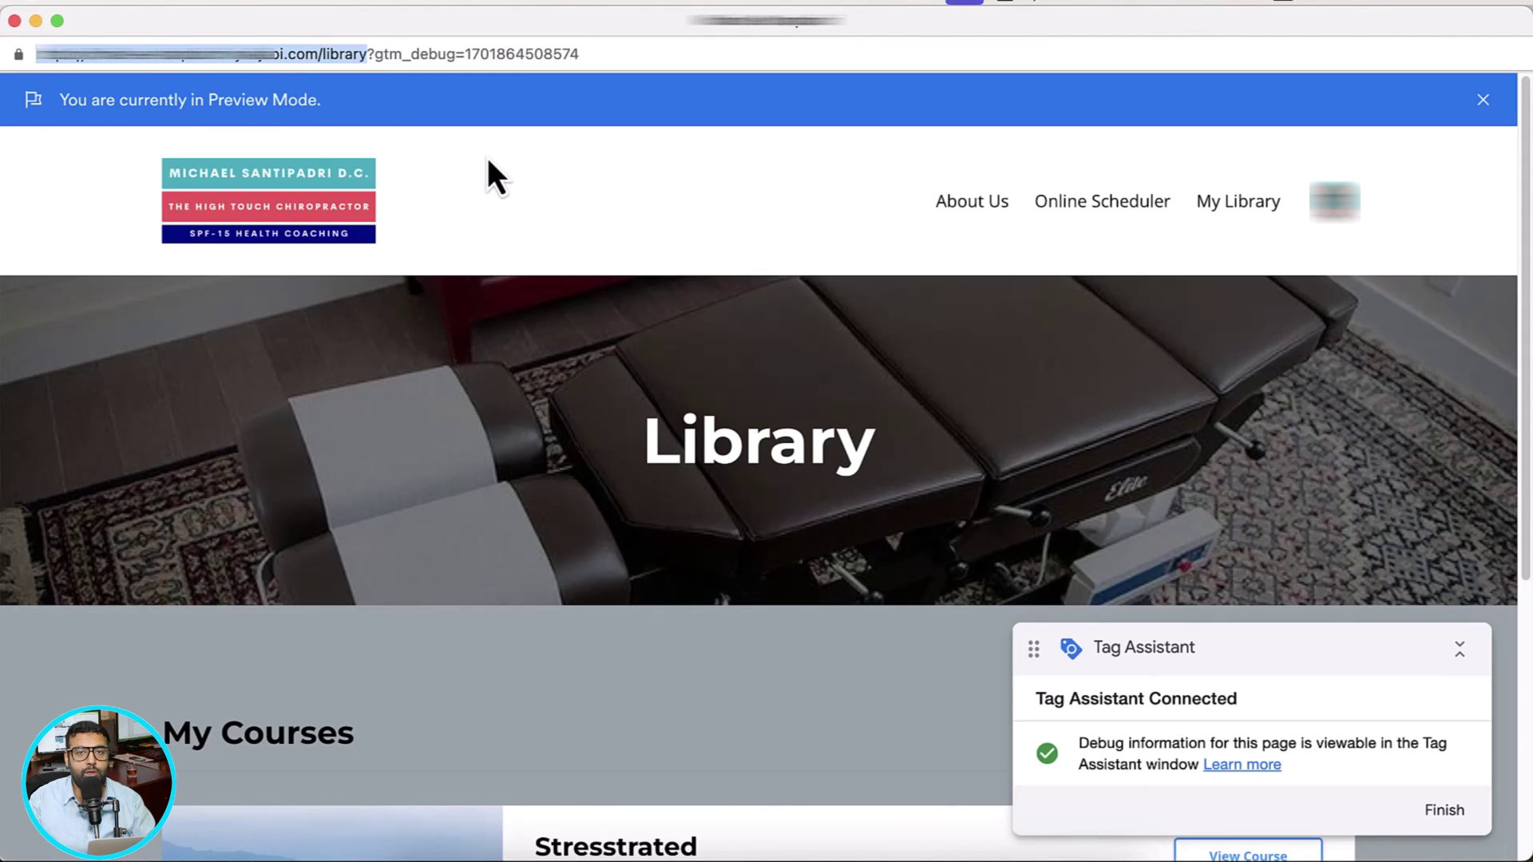
Step: Load the home page and confirm Purchase fires only on the library page, not the Stress Management Course page
{"action": "left_click", "coordinate": [355, 230]}
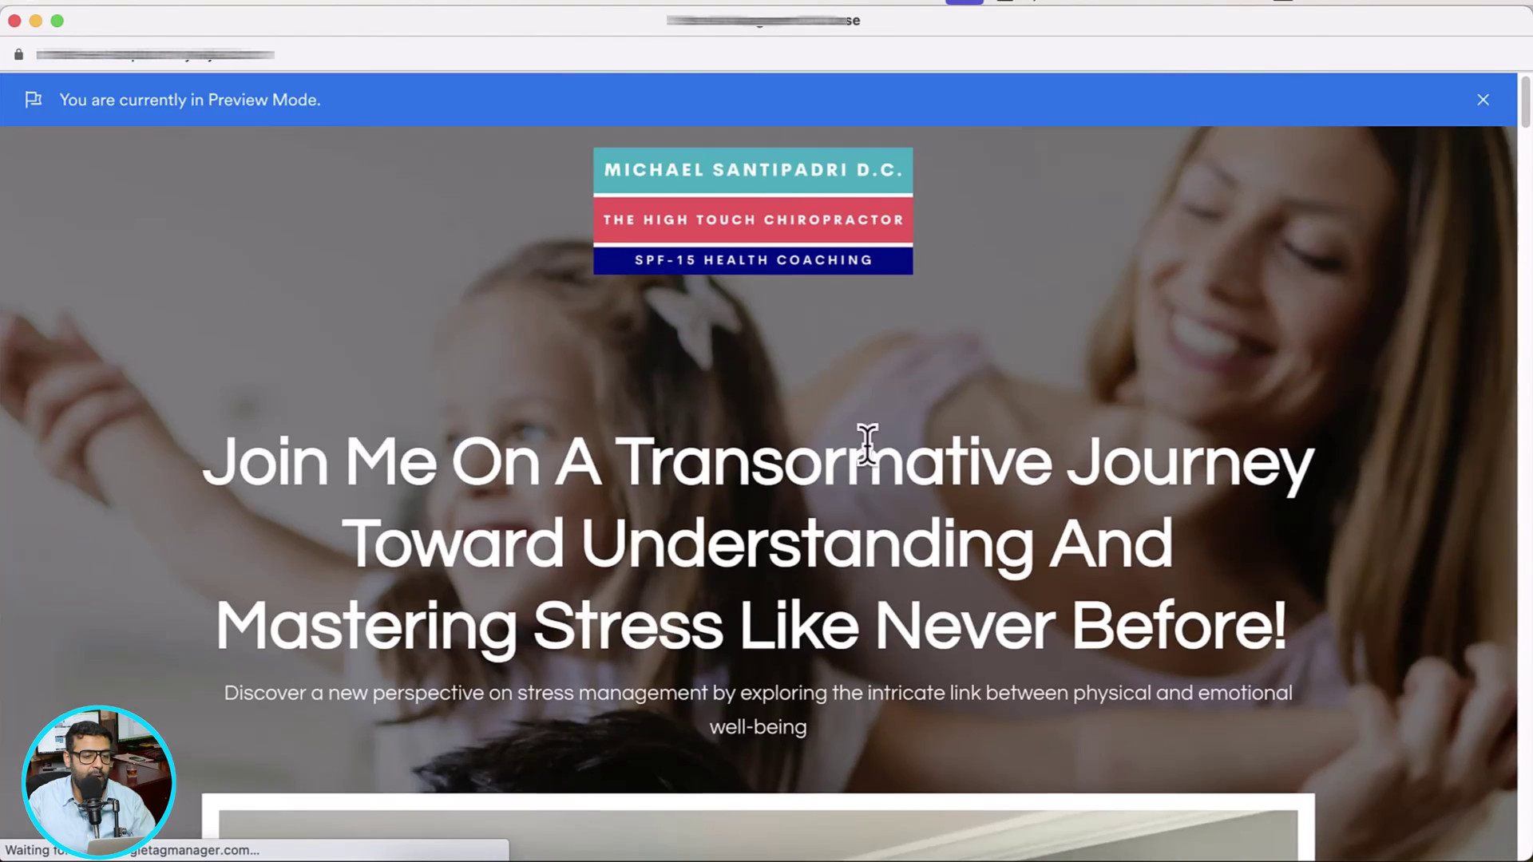
{"action": "key", "text": "super+grave"}
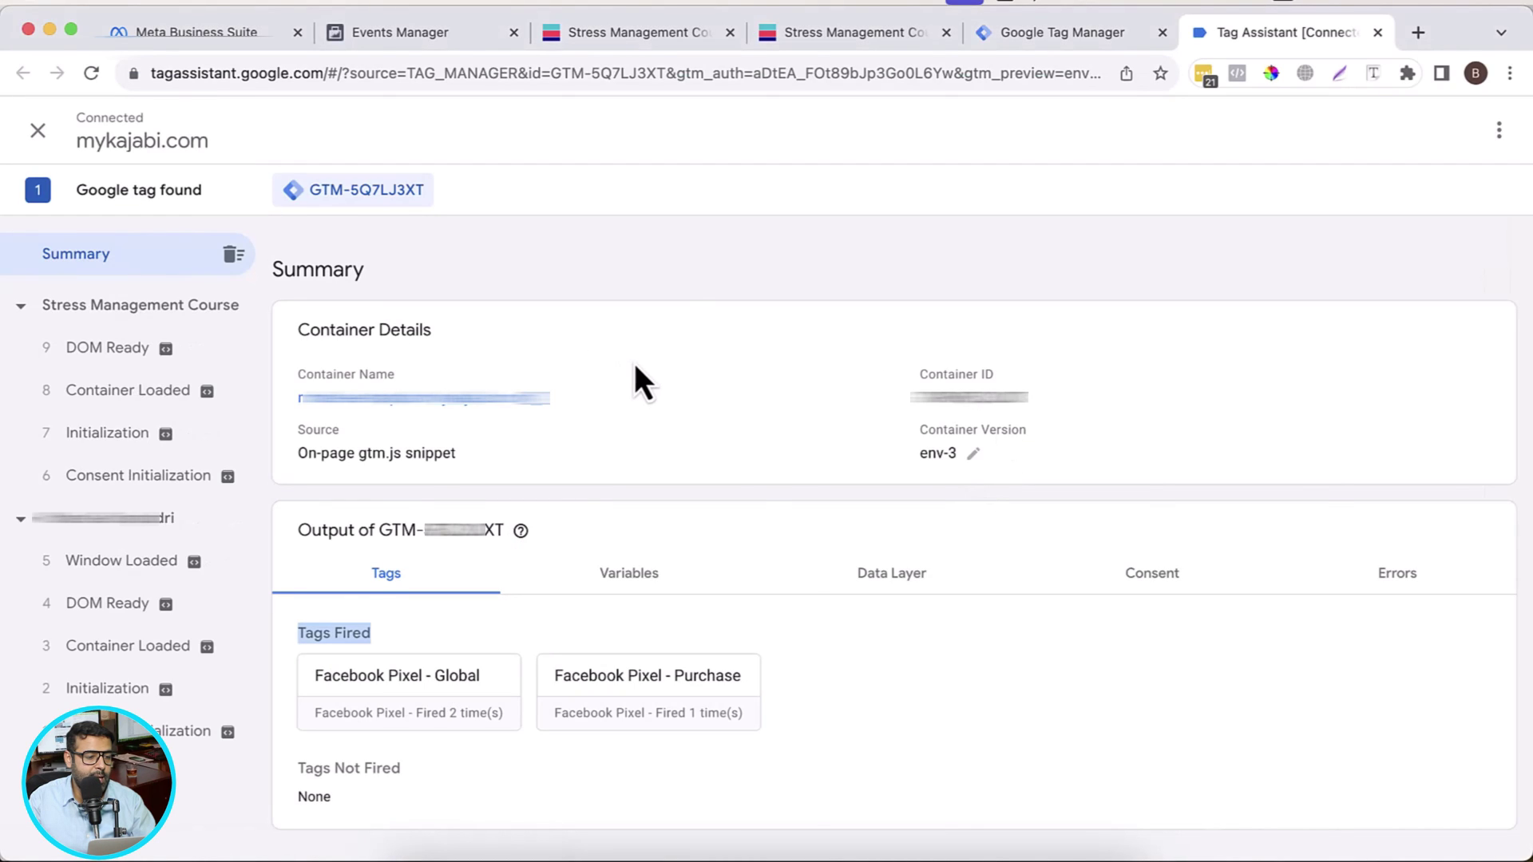
{"action": "left_click", "coordinate": [112, 312]}
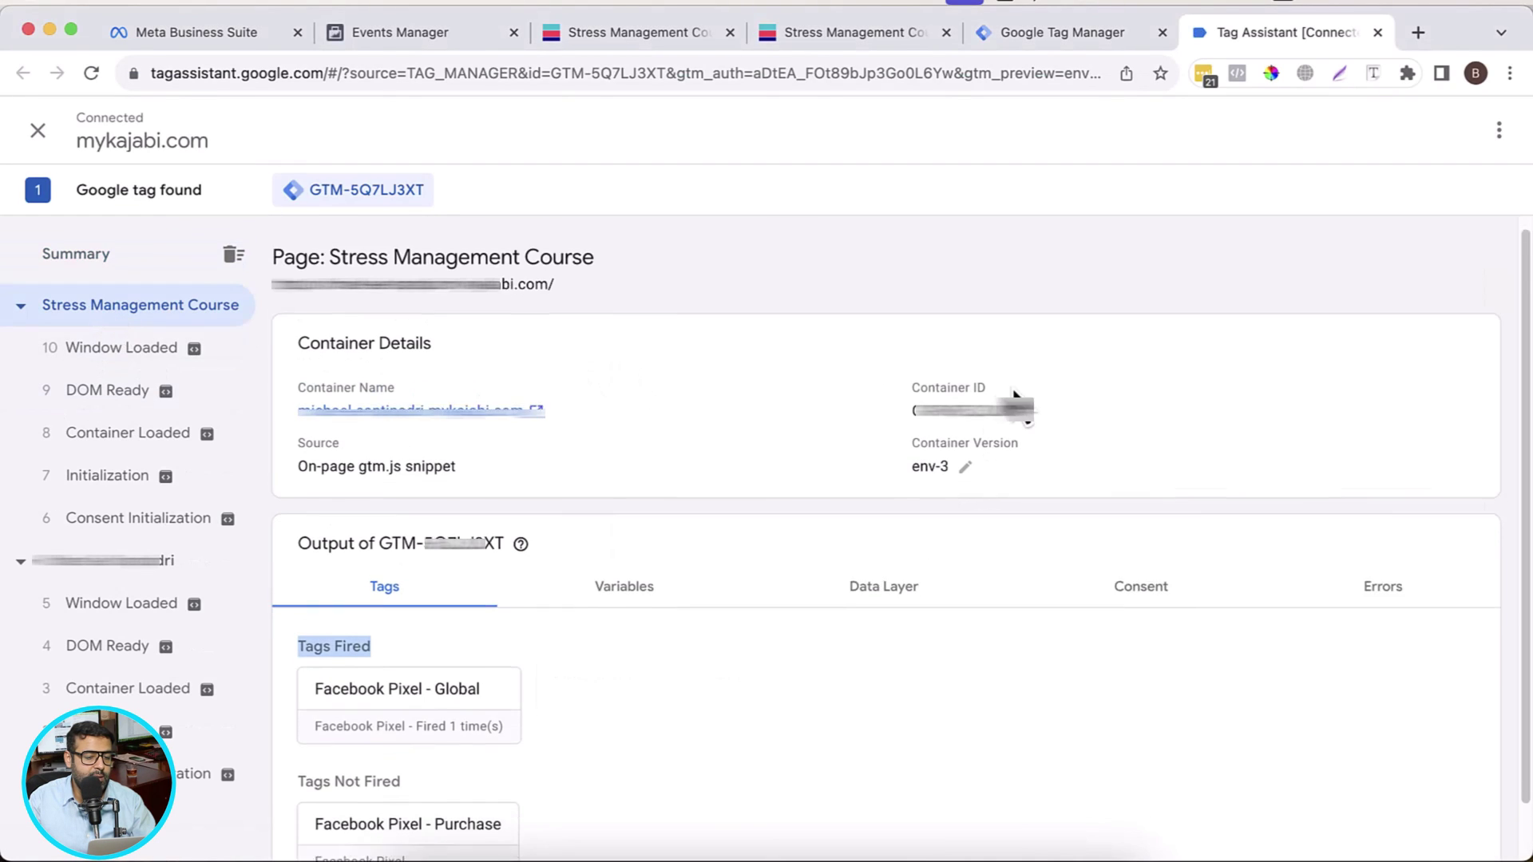
{"action": "scroll", "coordinate": [1014, 395], "scroll_direction": "down", "scroll_amount": 1}
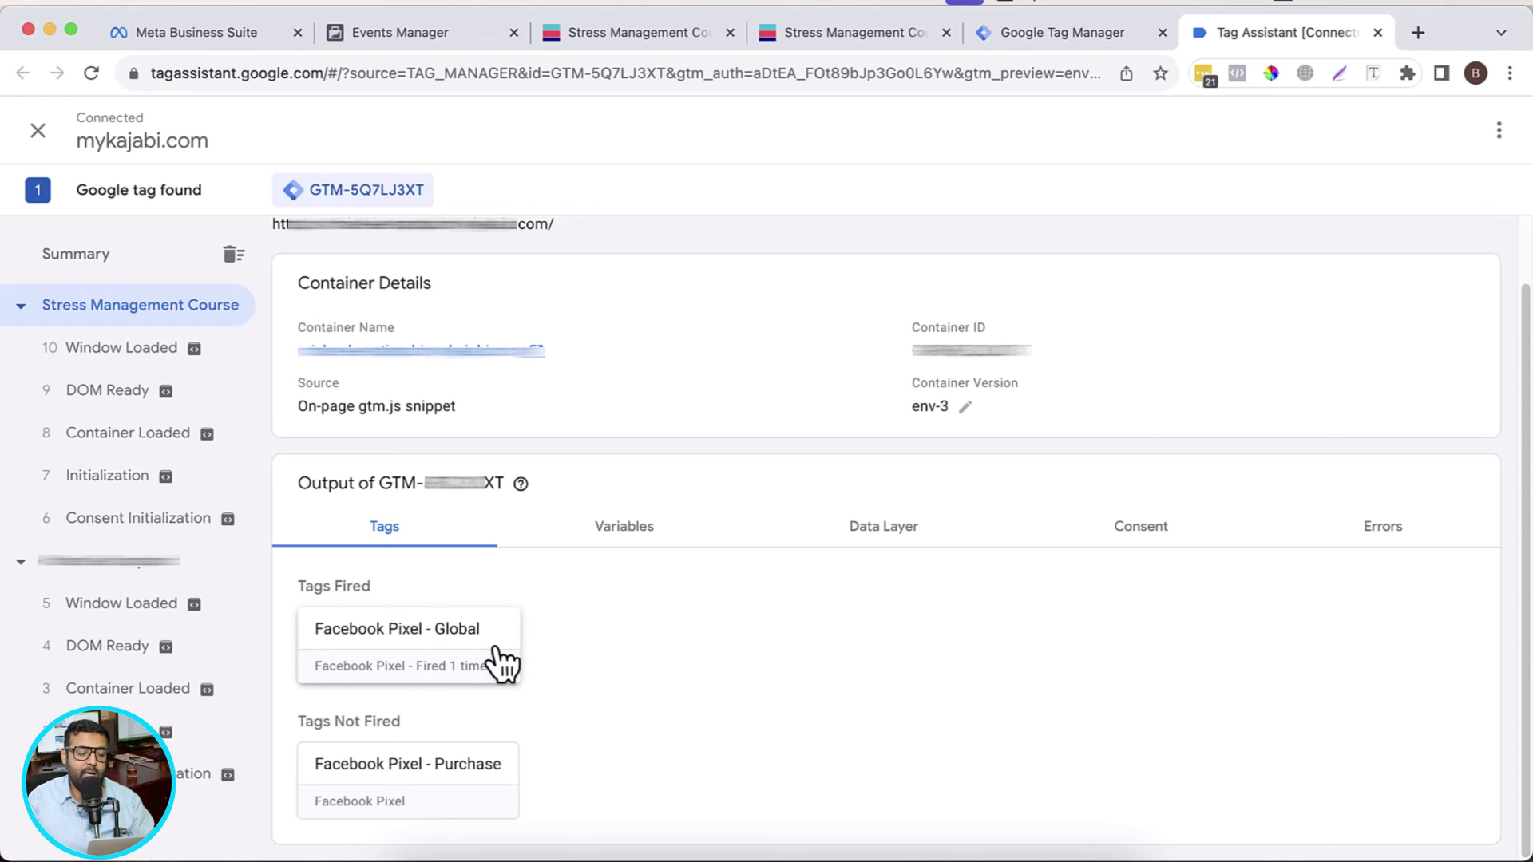
{"action": "left_click", "coordinate": [171, 568]}
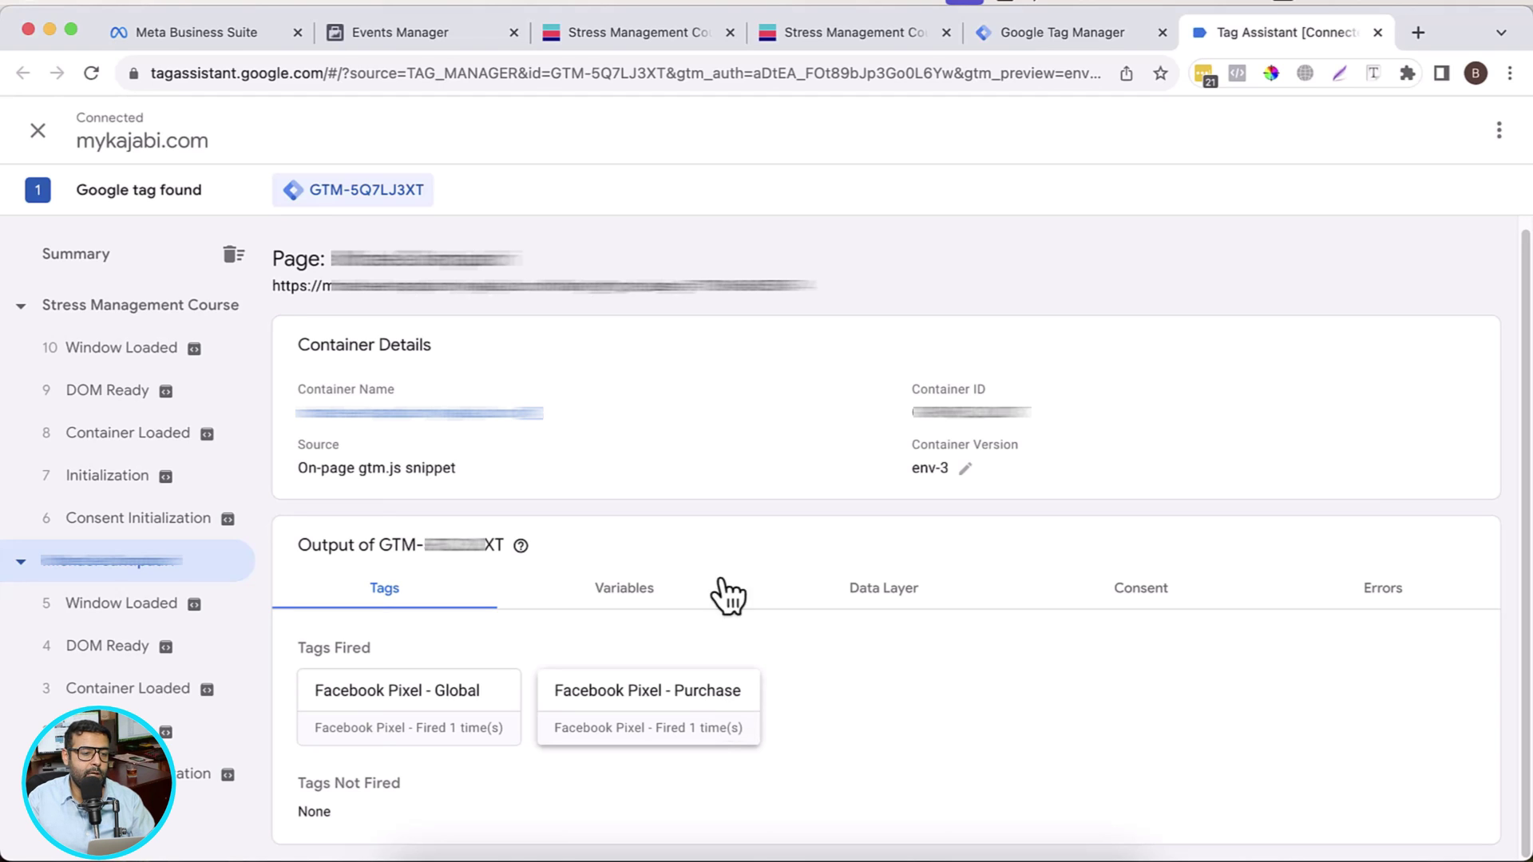
{"action": "left_click", "coordinate": [462, 48]}
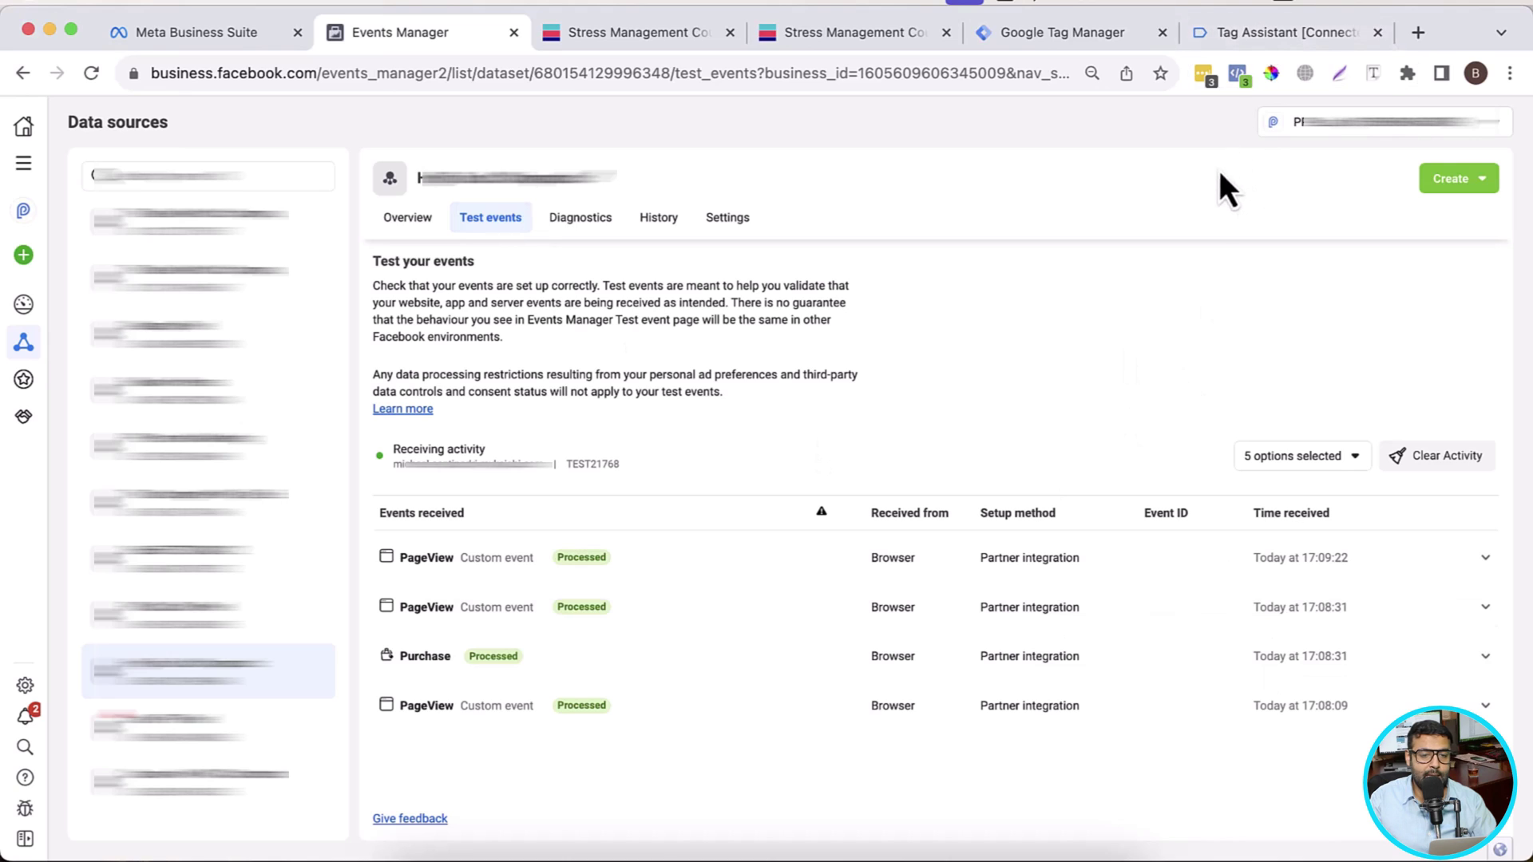
Step: Expand the 17:08:09 PageView and 17:08:31 Purchase test events to view their details
{"action": "left_click", "coordinate": [1485, 706]}
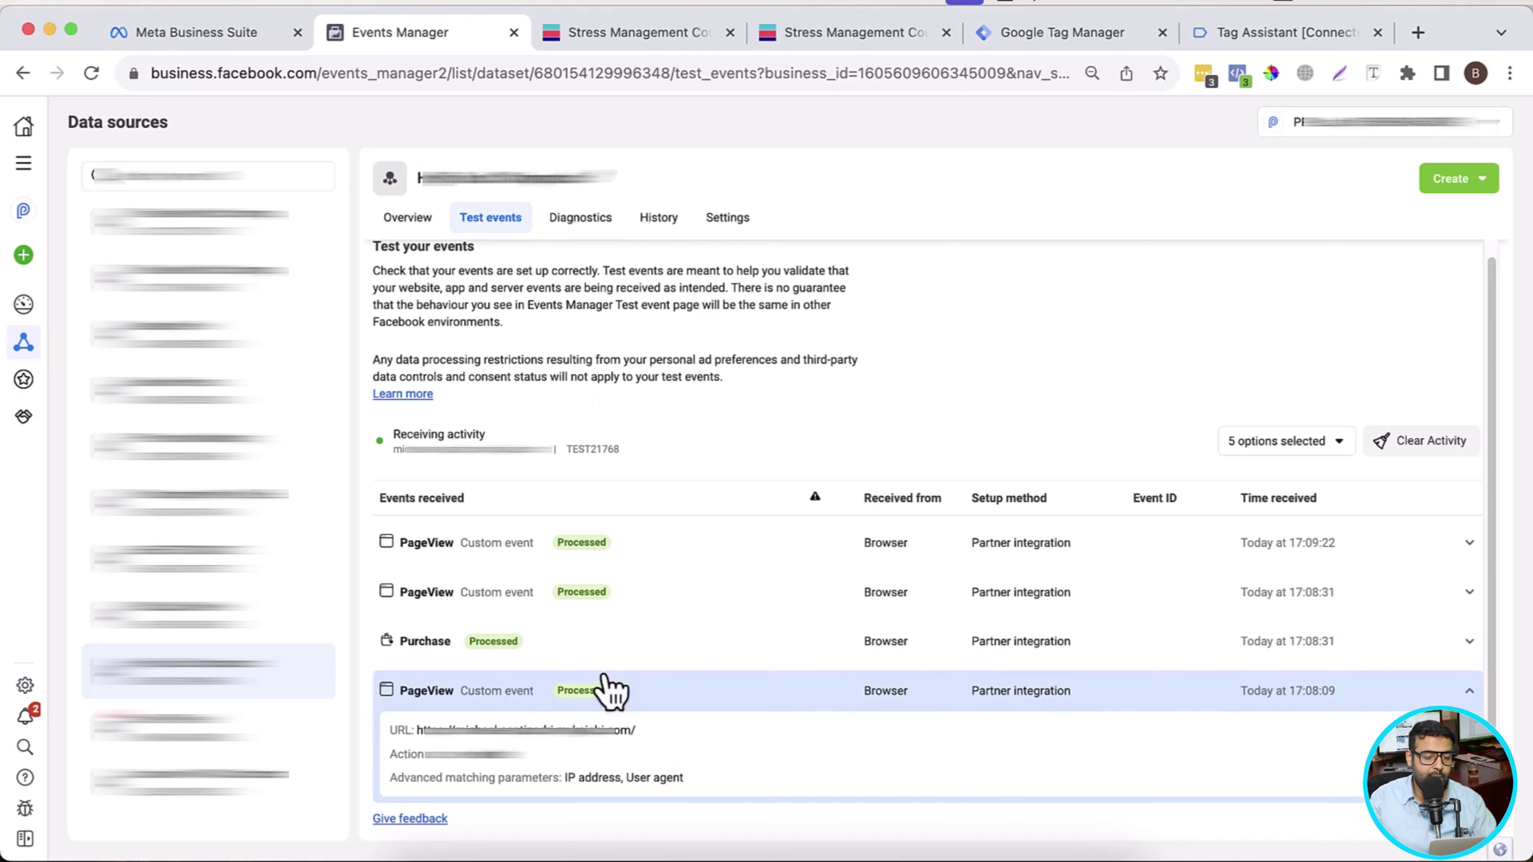
{"action": "left_click", "coordinate": [812, 639]}
{"action": "scroll", "coordinate": [1051, 404], "scroll_direction": "down", "scroll_amount": 2}
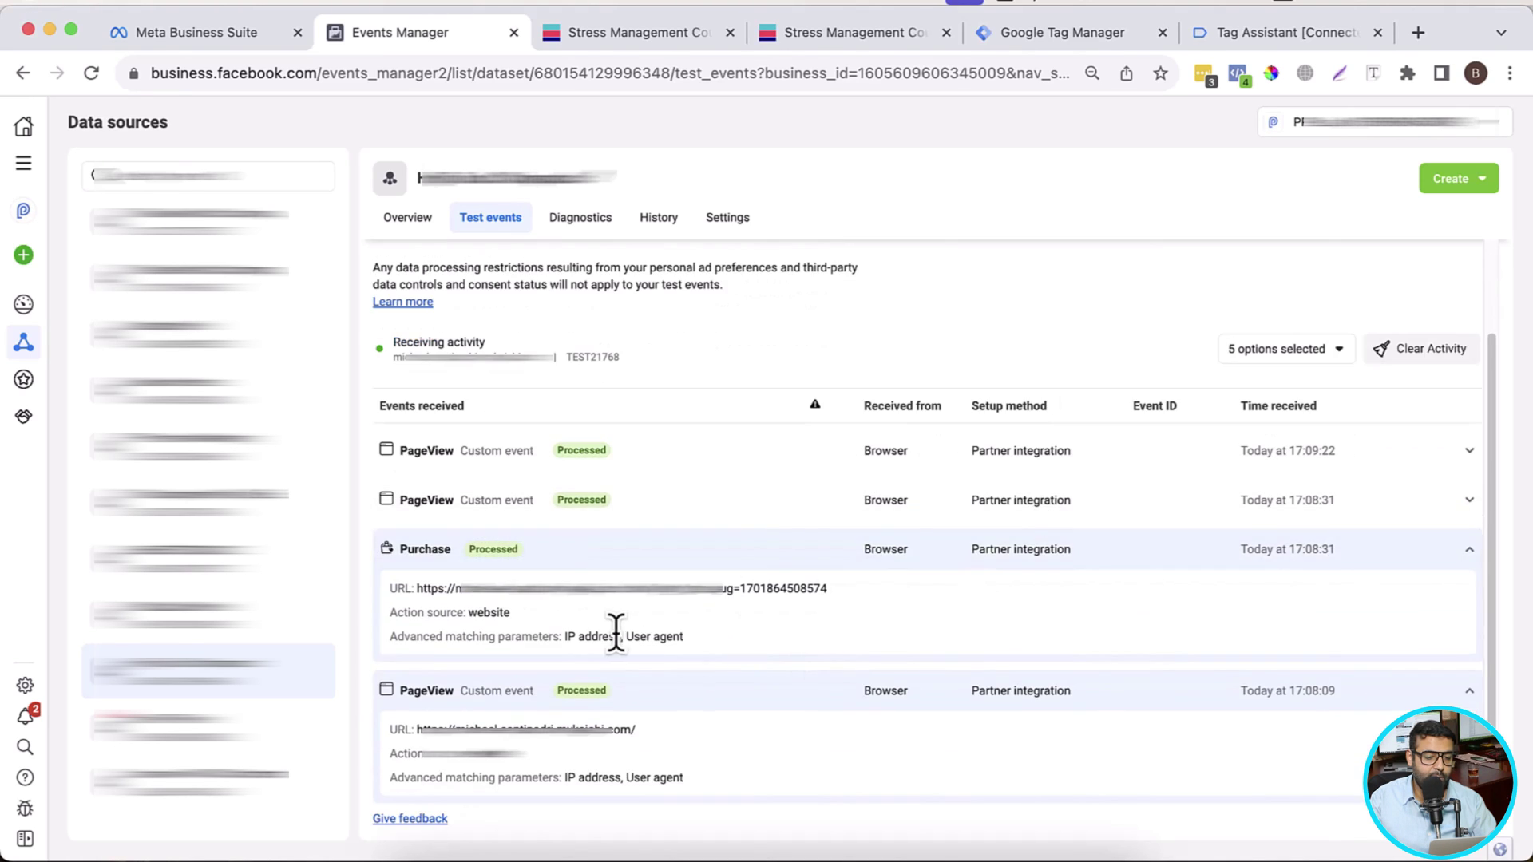